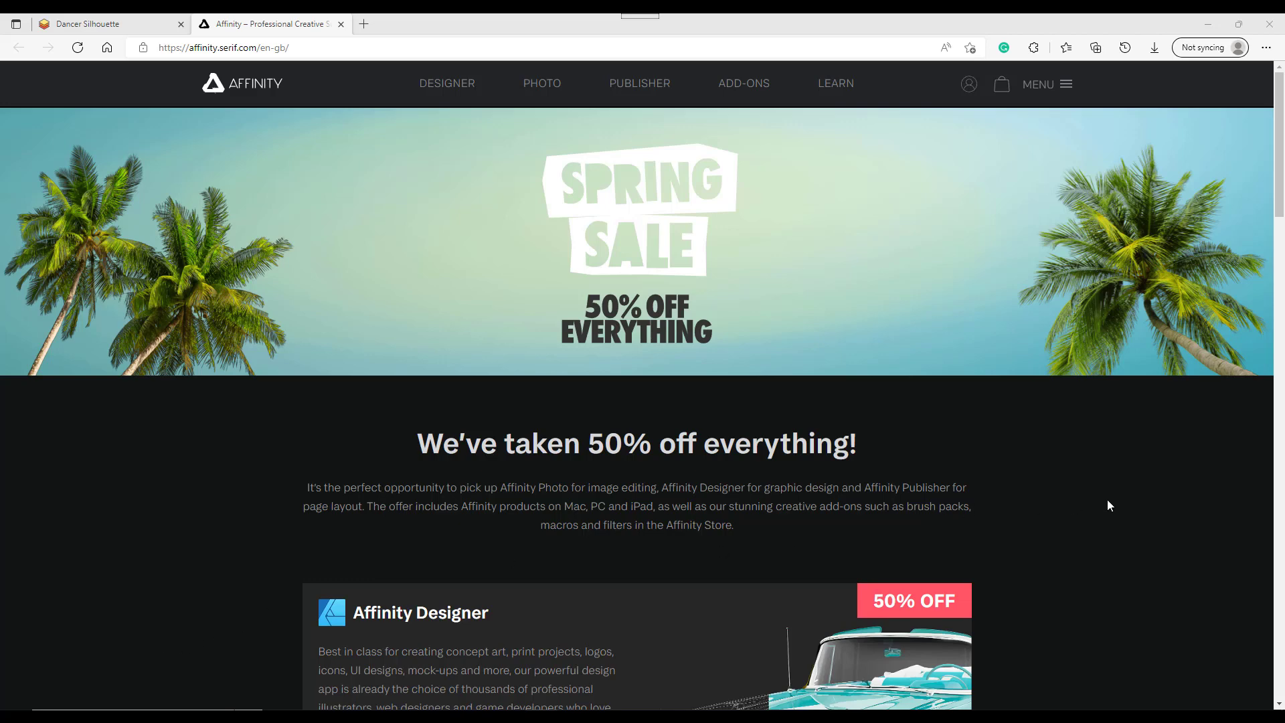
# - Open the Affinity store's add-ons and look through the discounted brush, texture and overlay bundles
pyautogui.click(738, 84)
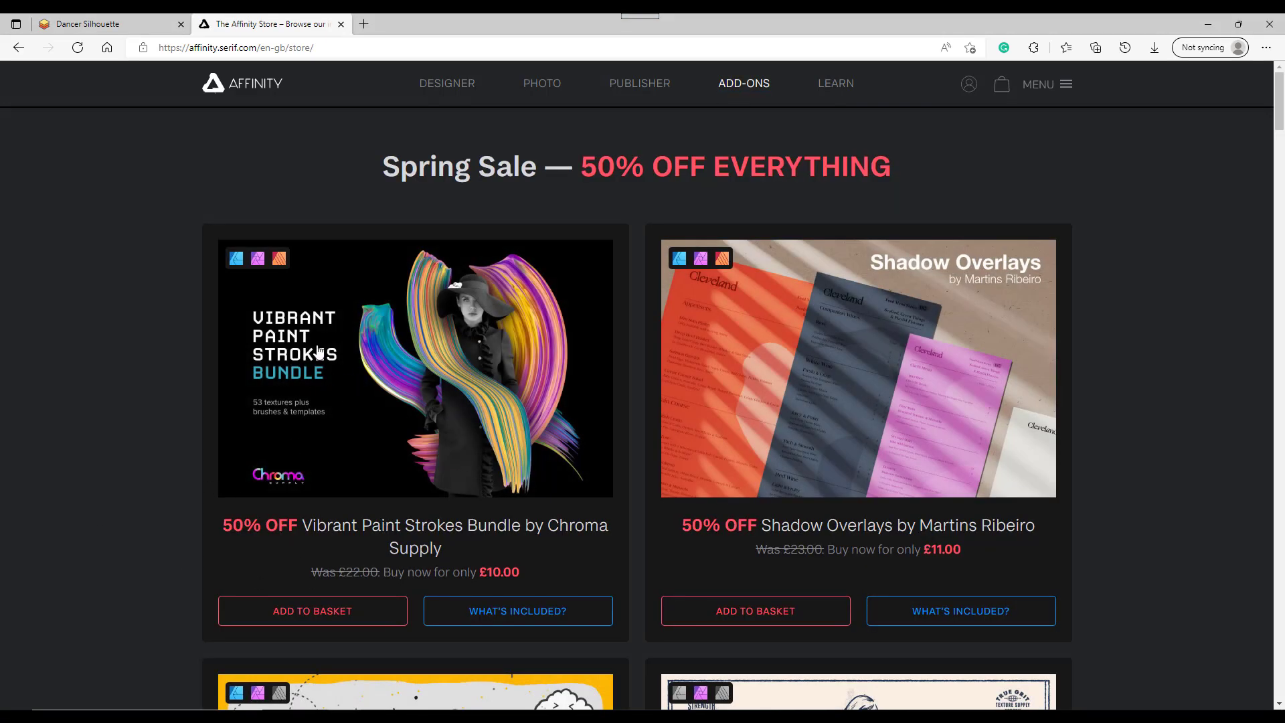
pyautogui.scroll(-10, 505, 394)
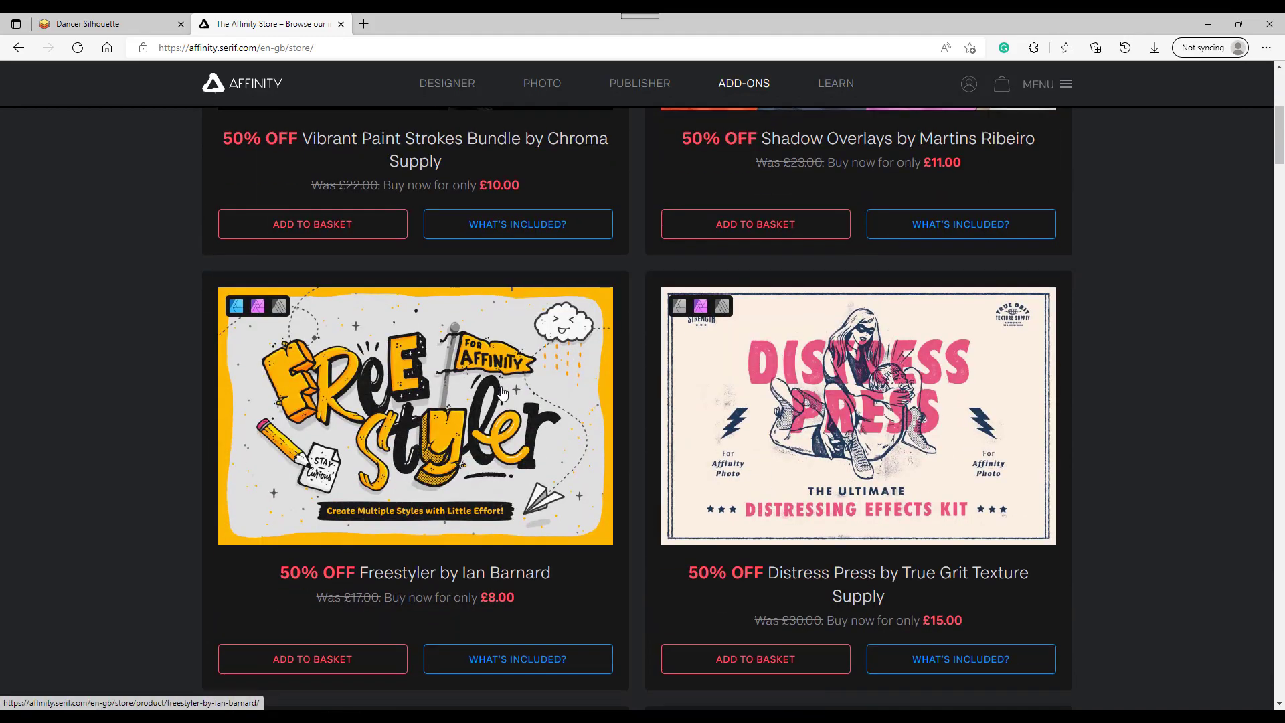
pyautogui.scroll(-12, 505, 394)
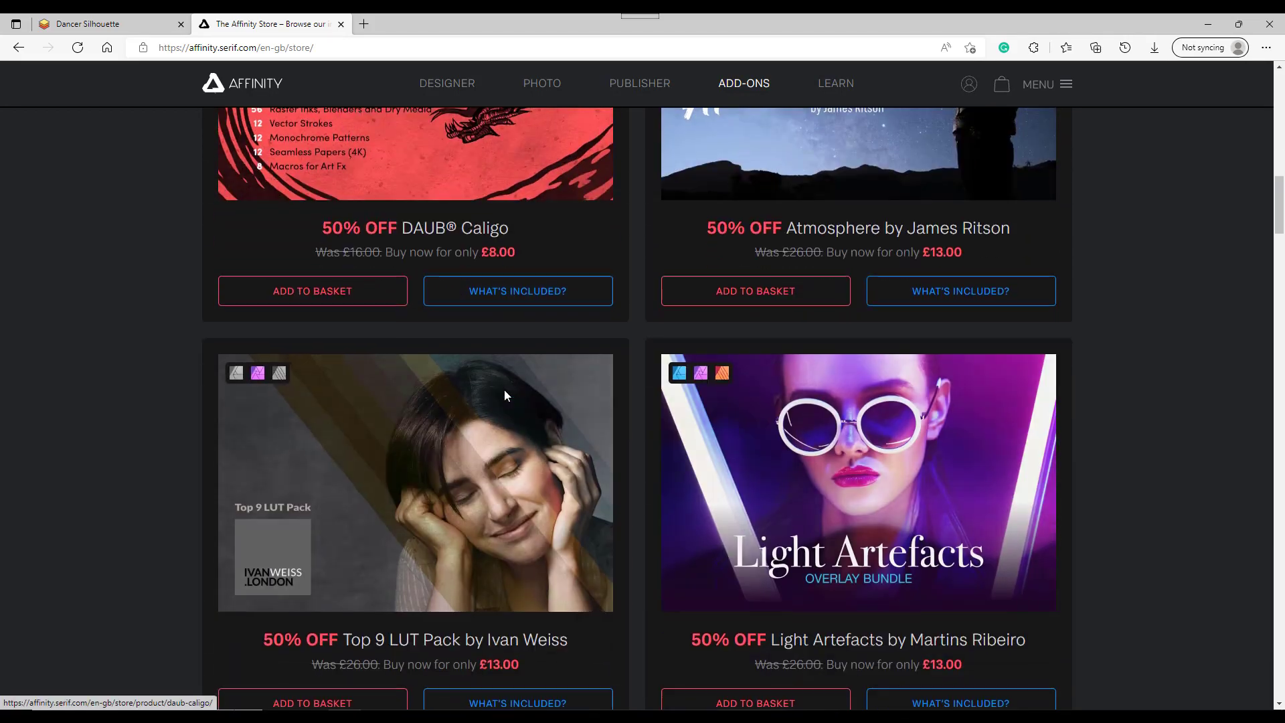
pyautogui.scroll(-20, 506, 396)
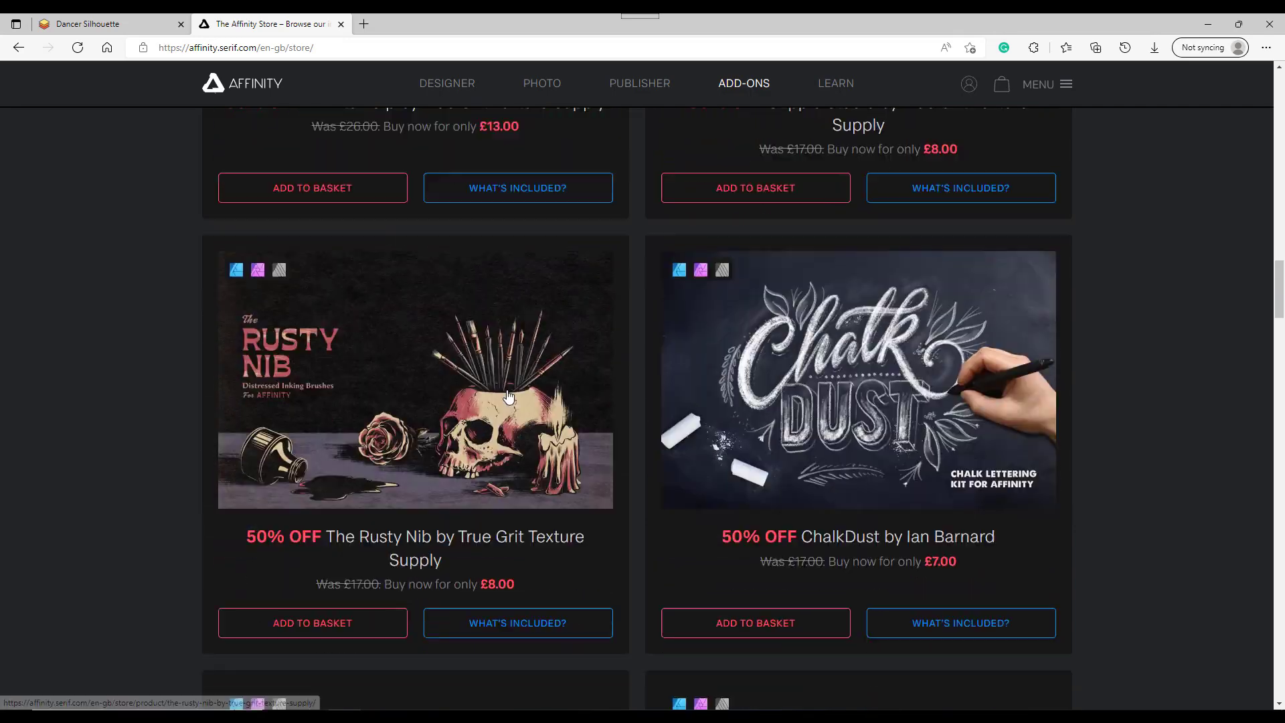
pyautogui.scroll(-20, 508, 392)
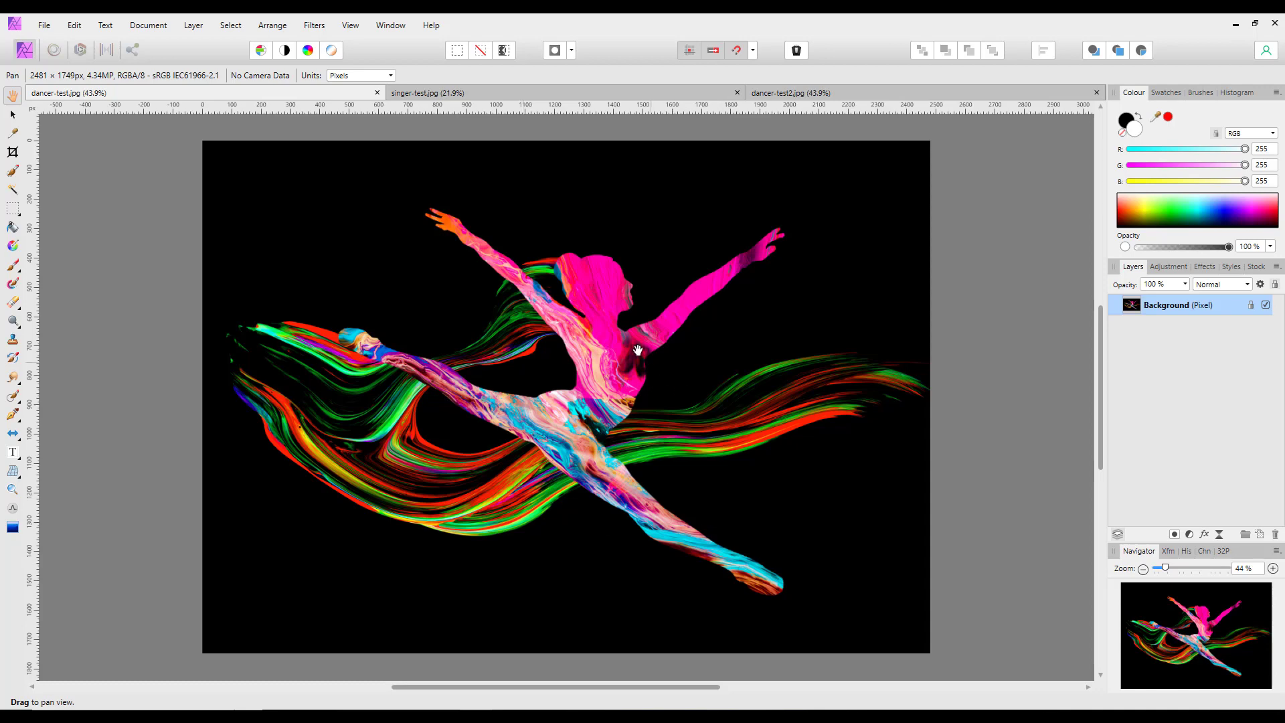
# - View the finished example artworks in dancer-test2.jpg, singer-test.jpg and dancer-test.jpg
pyautogui.click(891, 89)
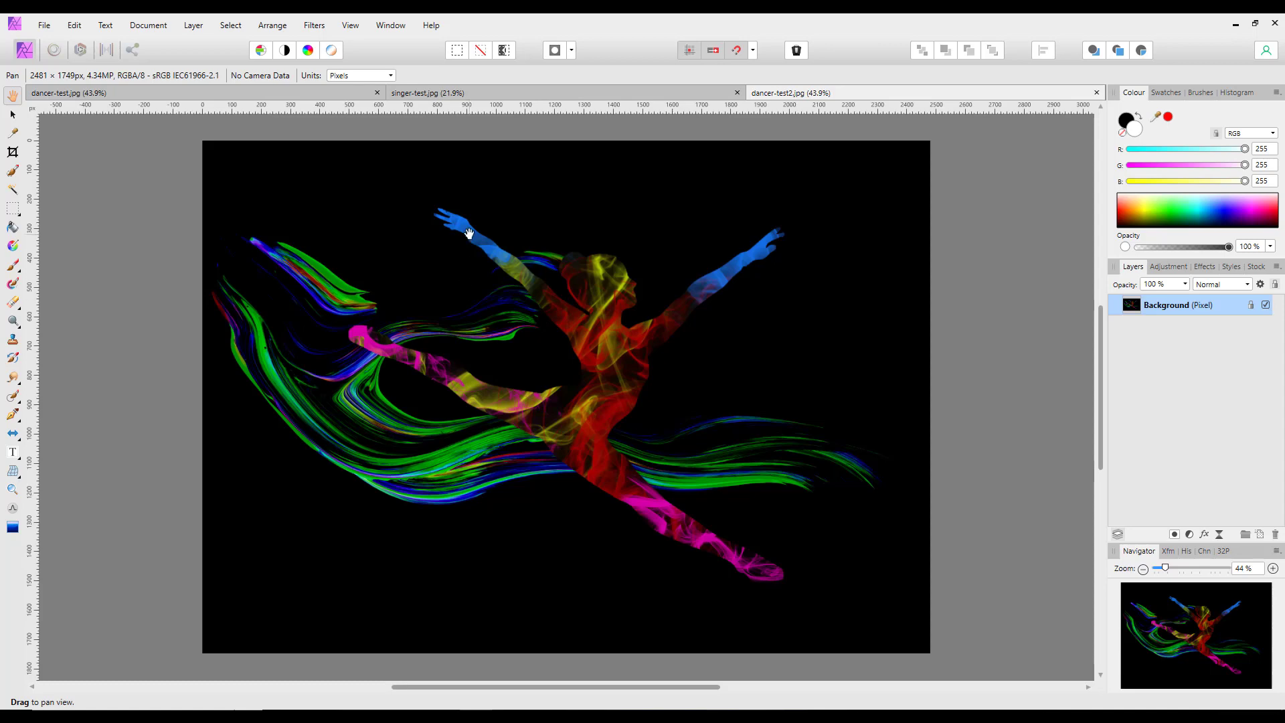
pyautogui.click(534, 94)
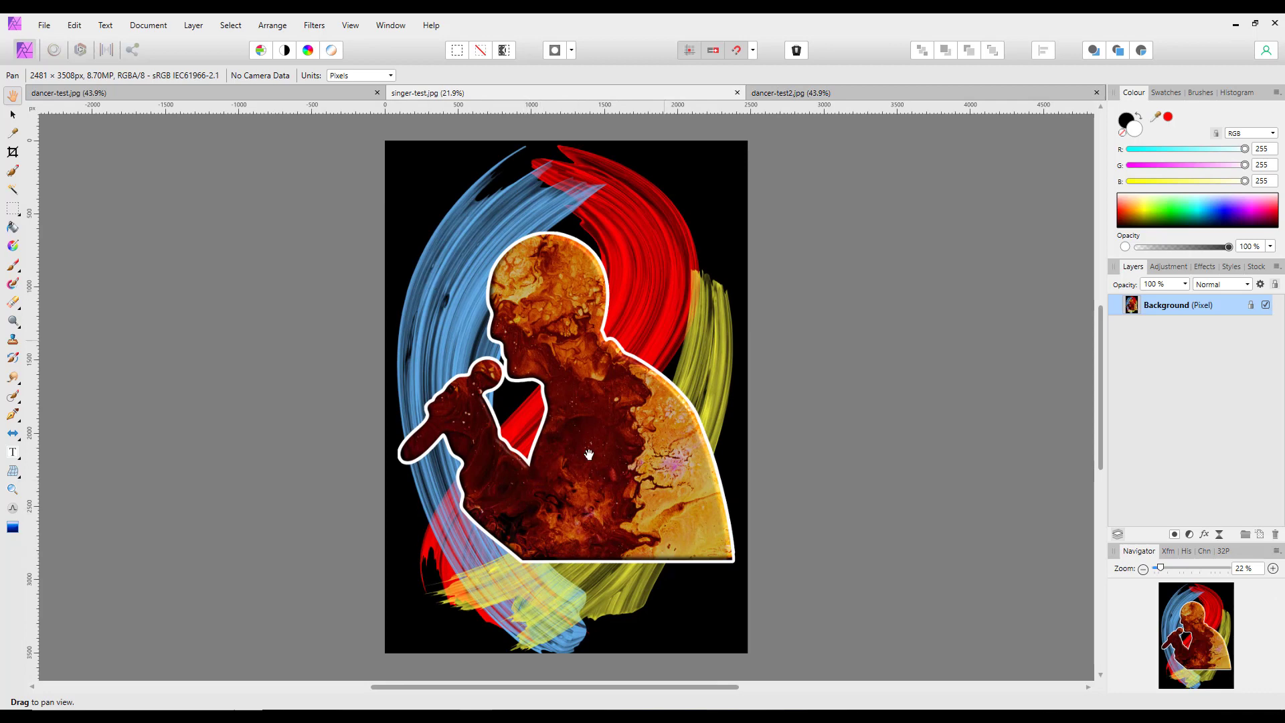
pyautogui.click(299, 94)
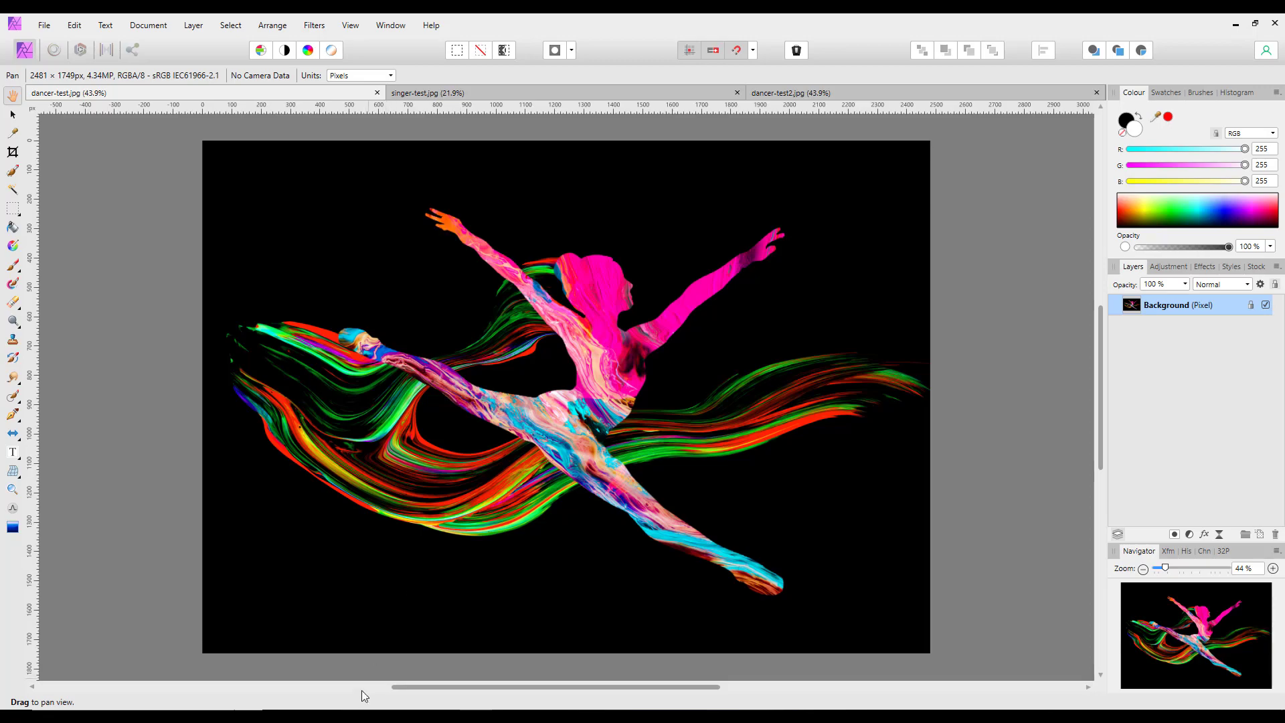
# - Switch to the web browser and show the Dancer Silhouette page
pyautogui.click(343, 708)
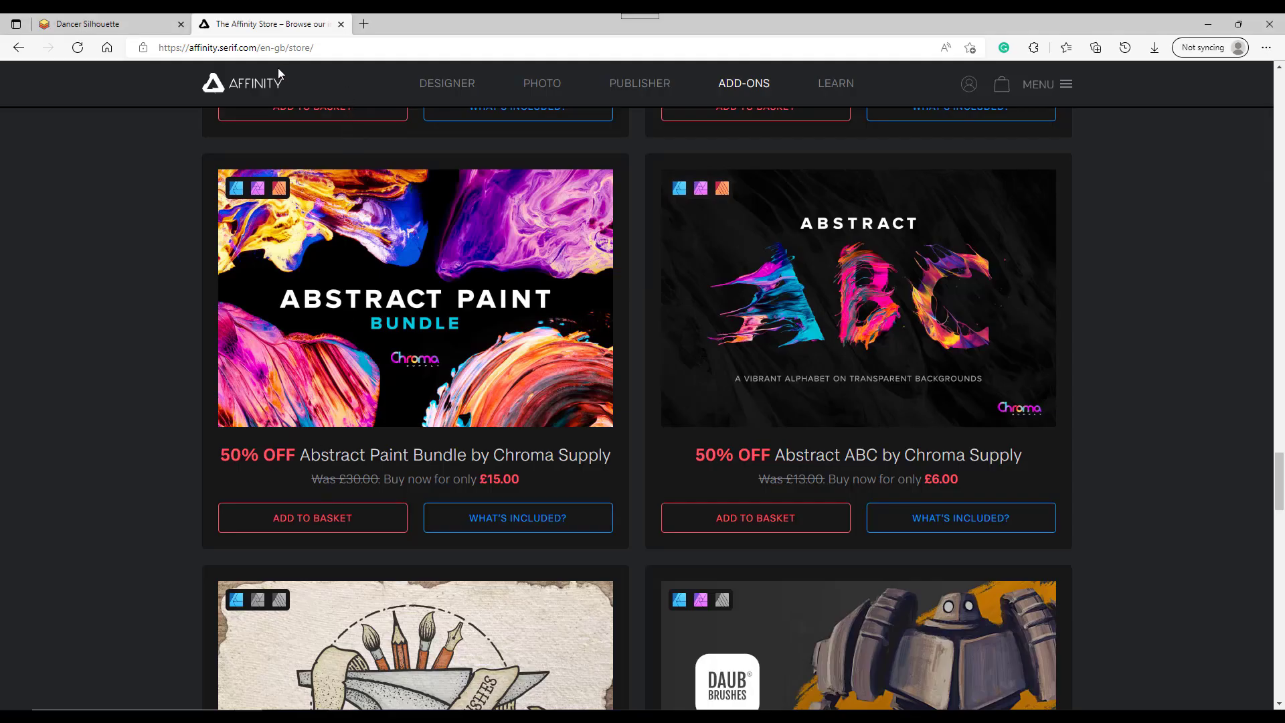
pyautogui.click(77, 27)
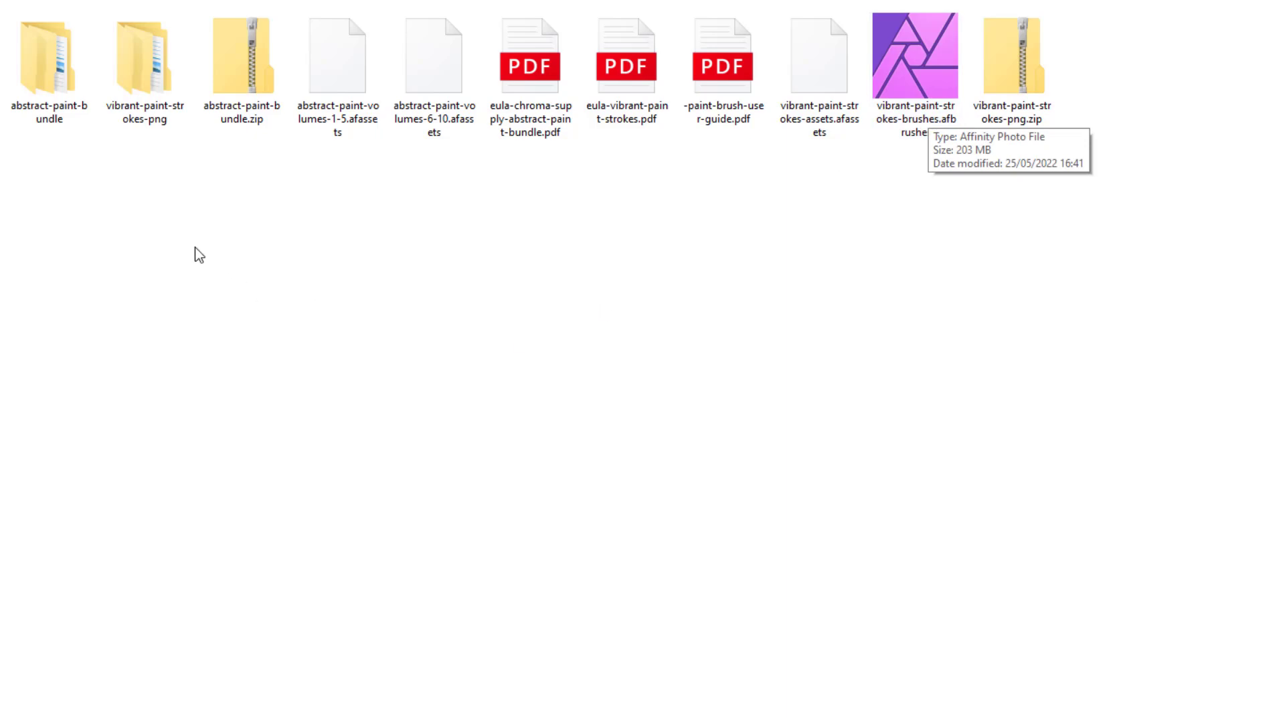
# - Look through the images in the PNG folder of vibrant-paint-strokes-png and in the Abstract Paint Bundle folder
pyautogui.doubleClick(130, 93)
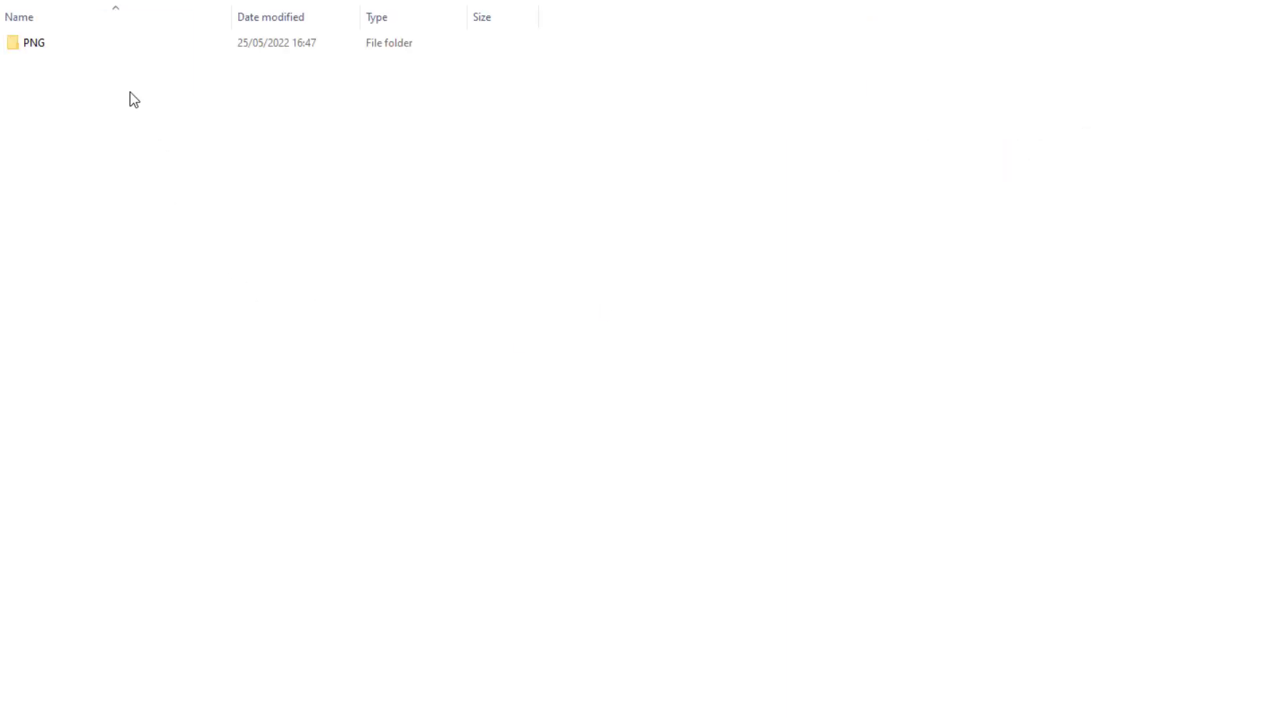
pyautogui.doubleClick(18, 50)
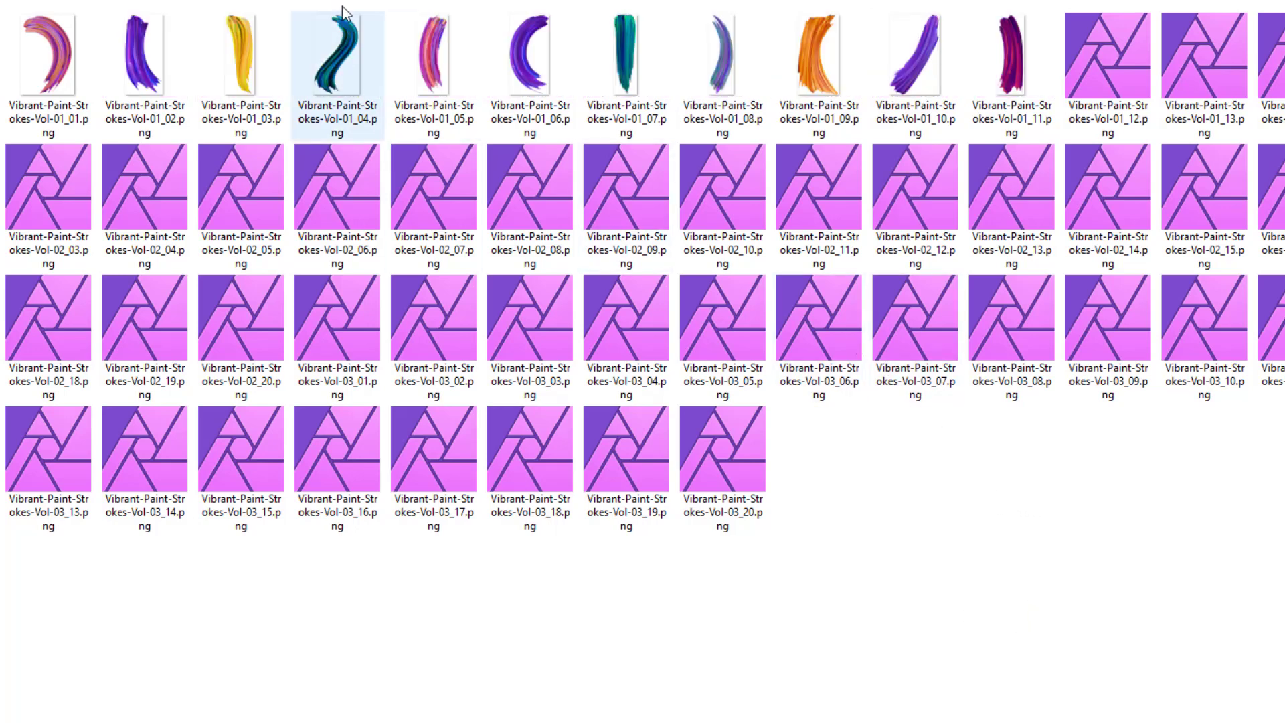
pyautogui.click(242, 0)
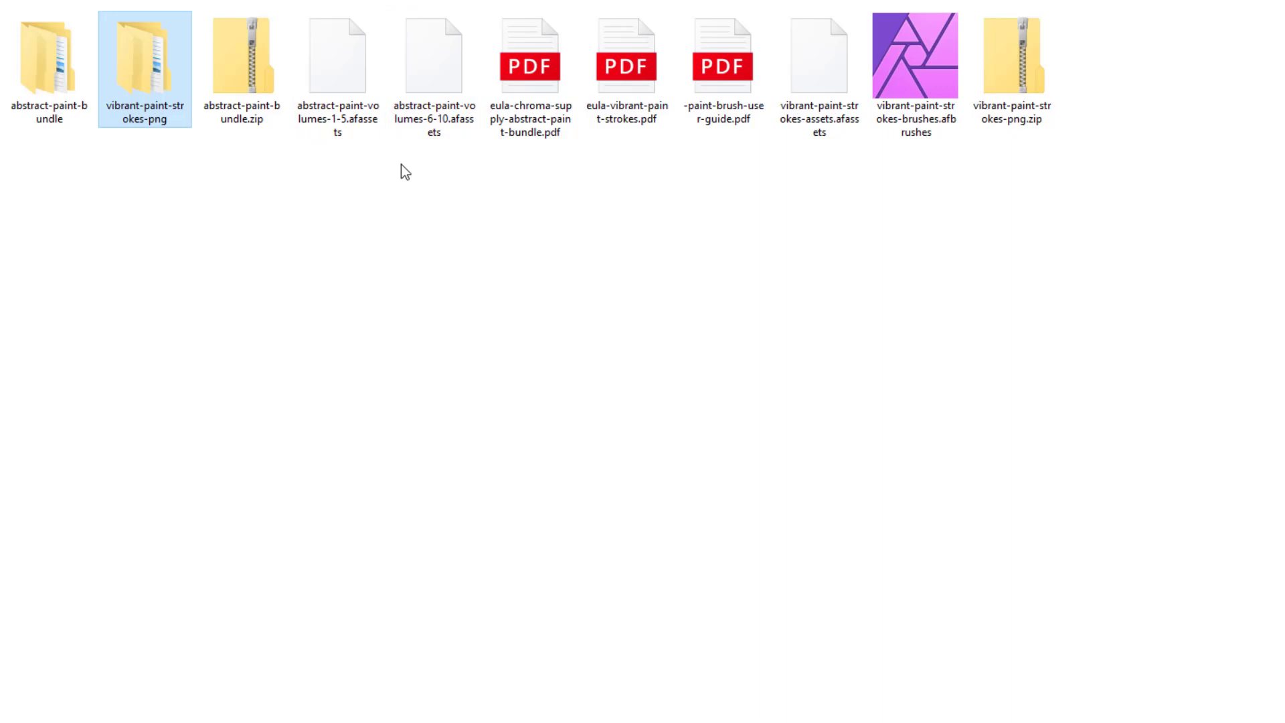
pyautogui.doubleClick(46, 81)
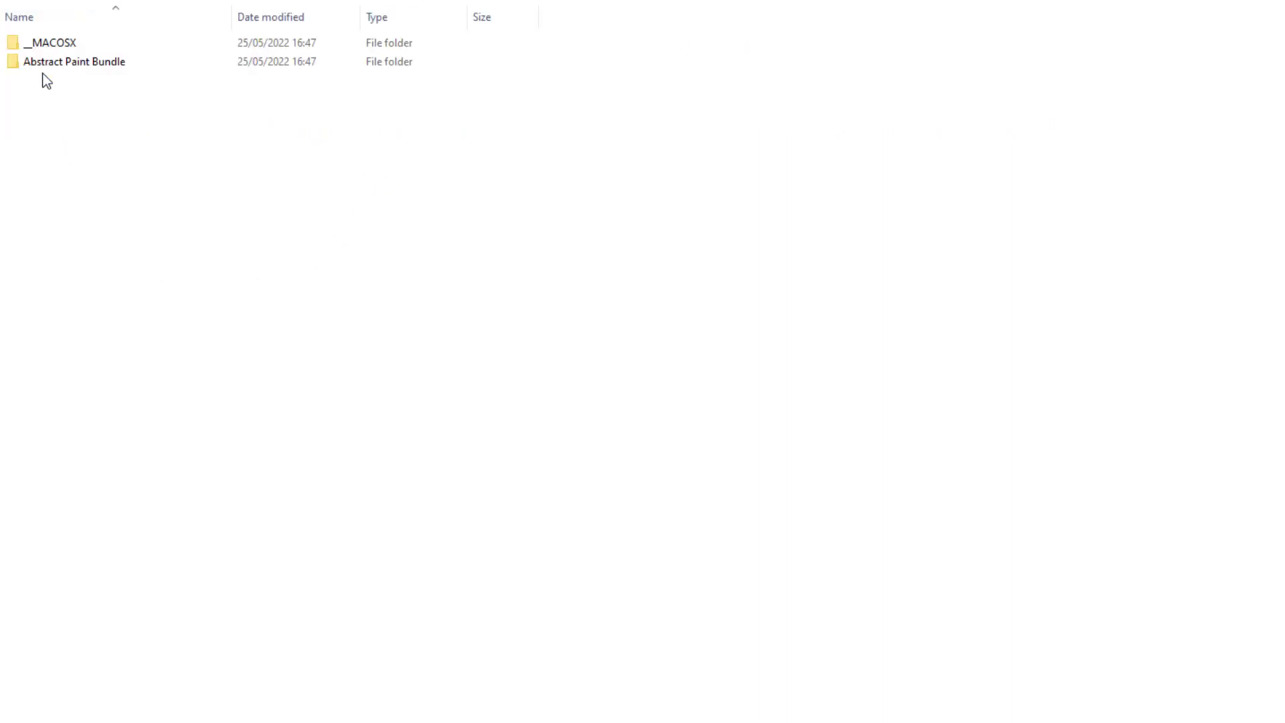
pyautogui.doubleClick(11, 67)
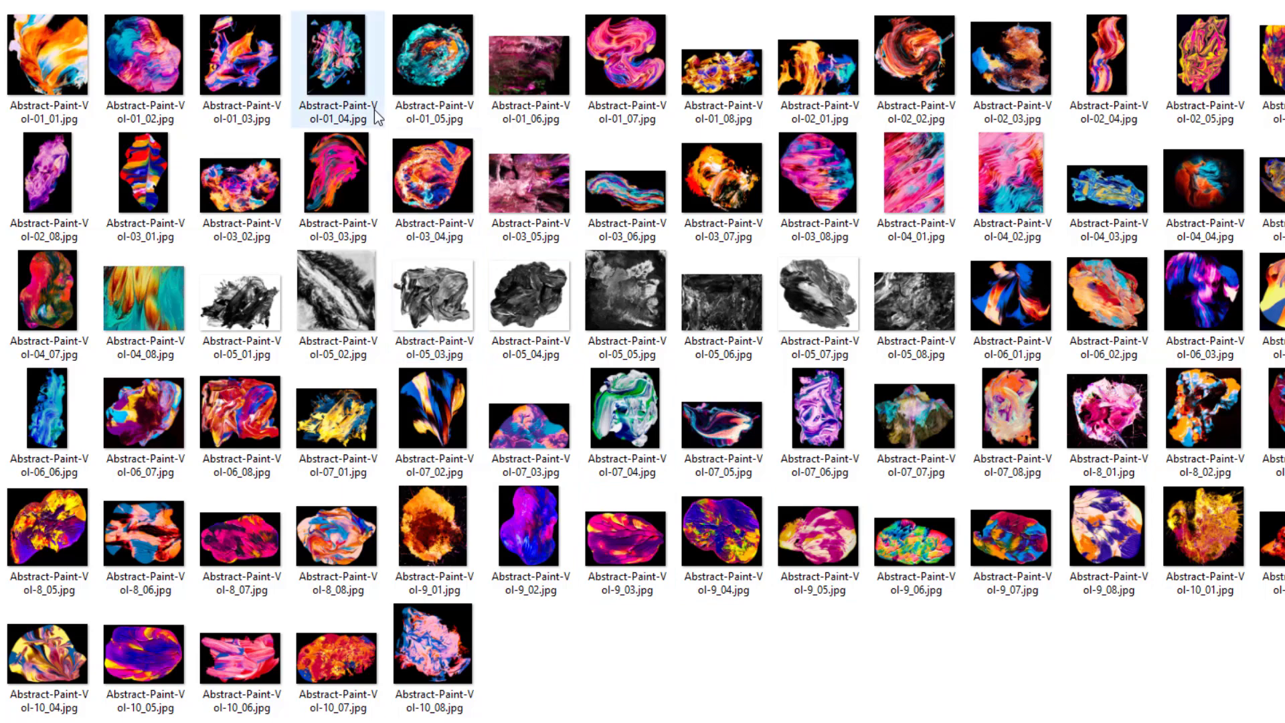
pyautogui.click(249, 0)
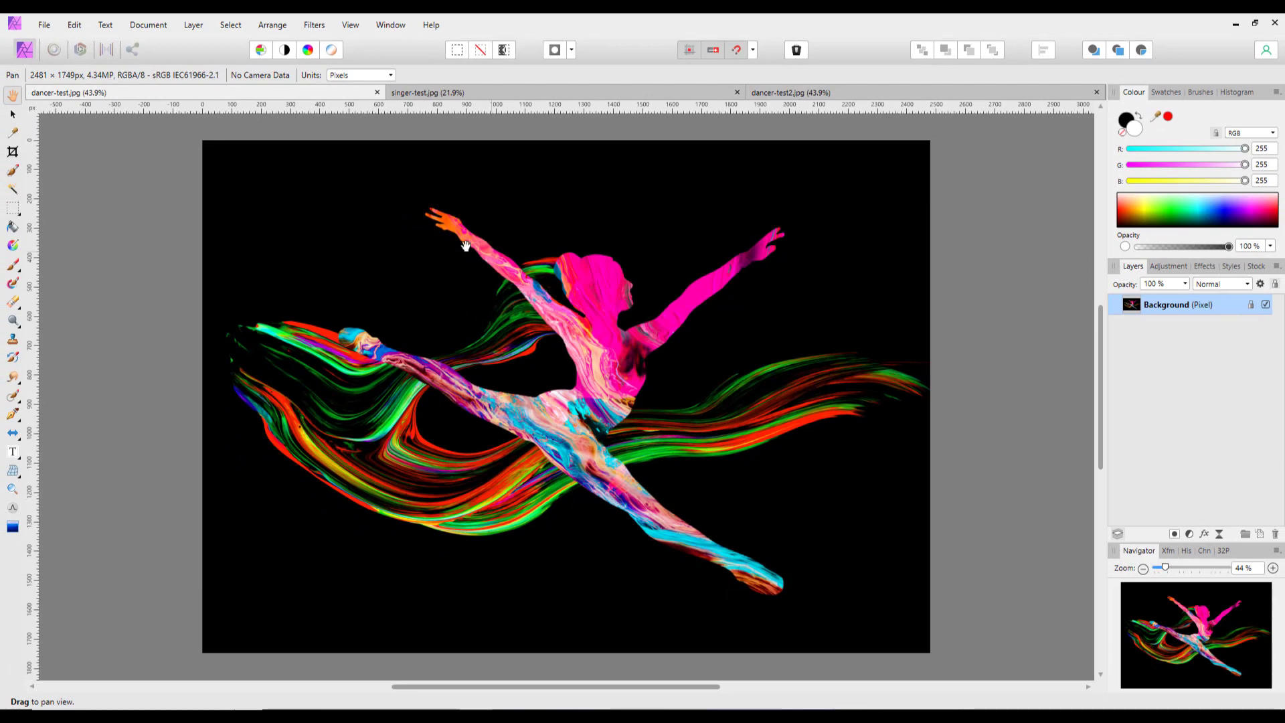
# - Show the Assets studio in Affinity Photo and look at its options for importing assets
pyautogui.click(348, 23)
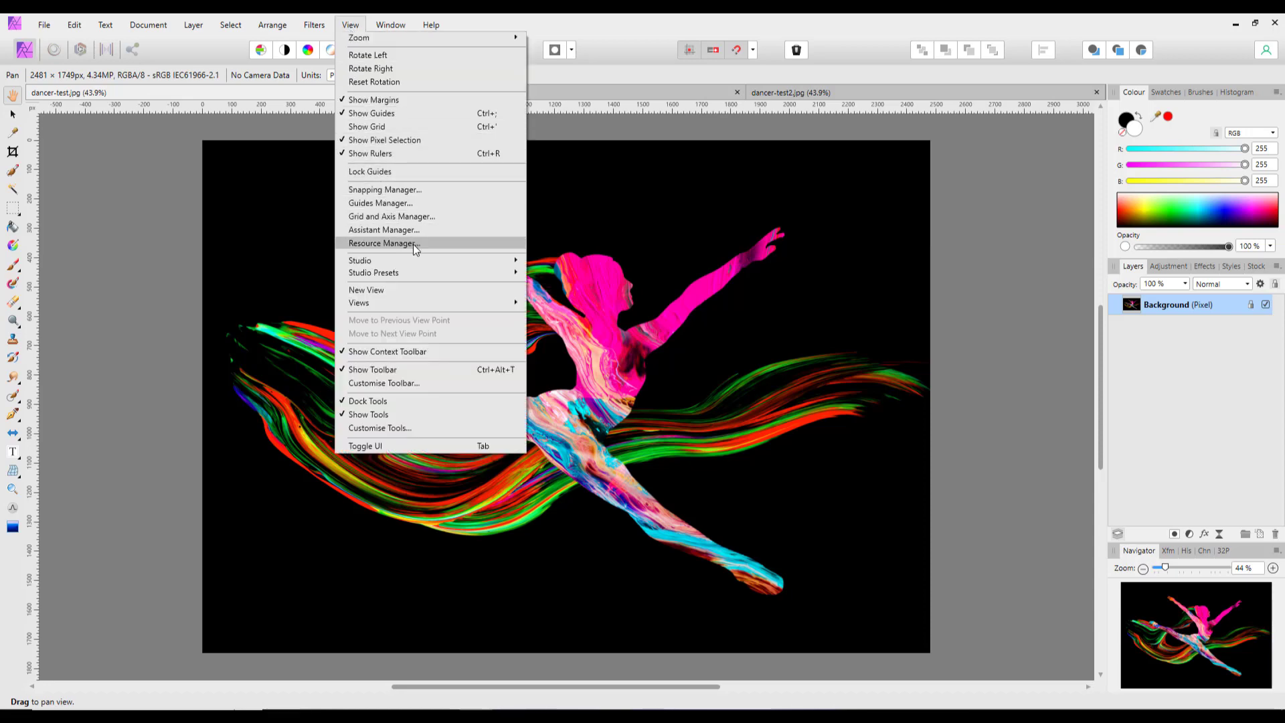
pyautogui.moveTo(464, 261)
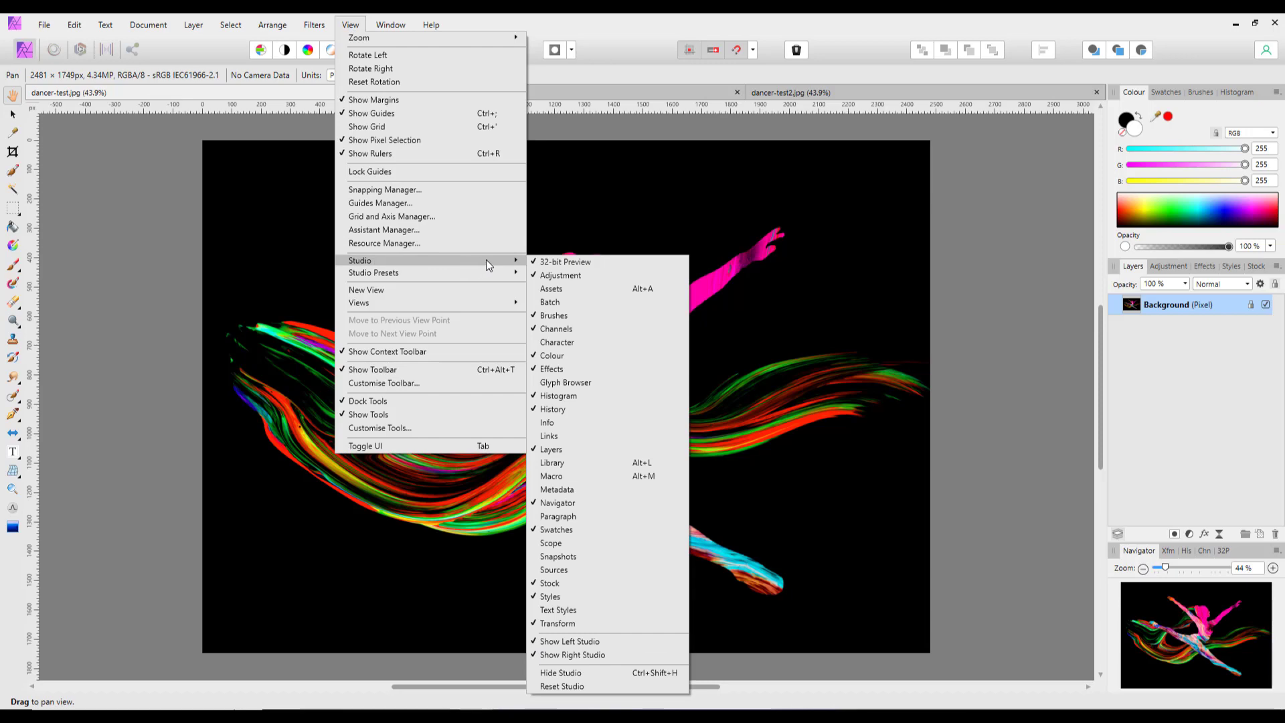
pyautogui.click(550, 292)
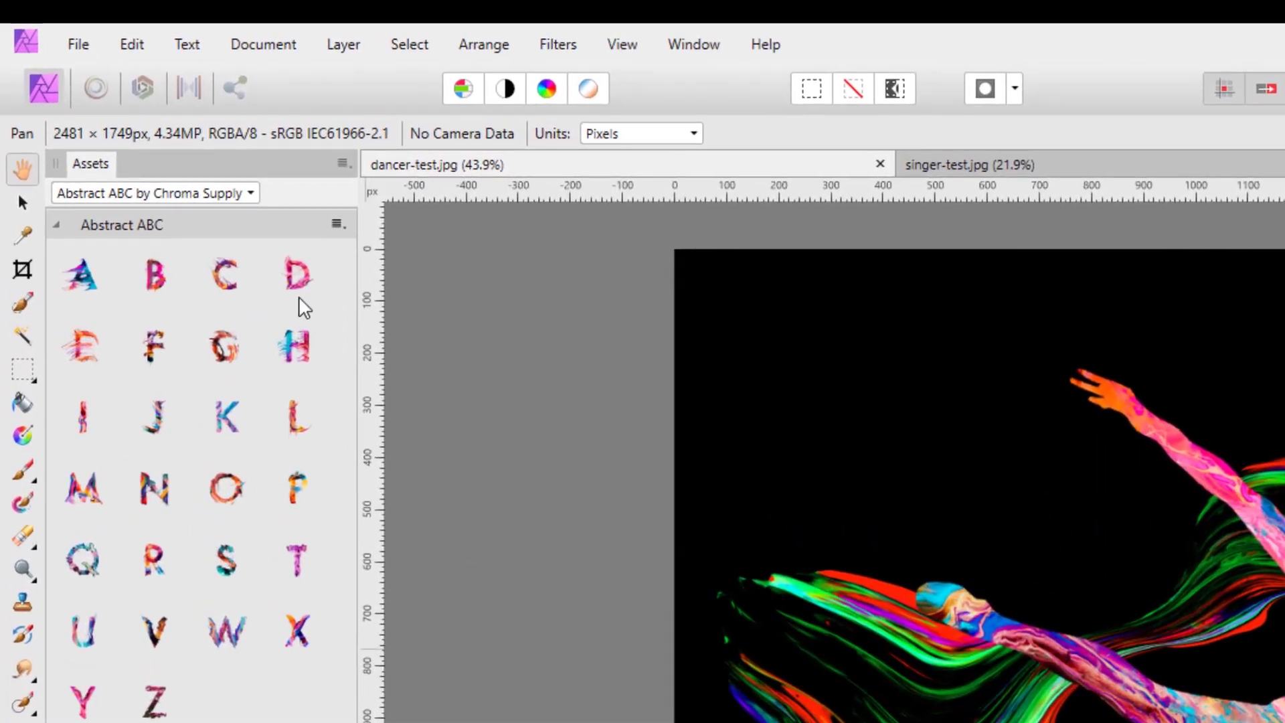
pyautogui.click(343, 162)
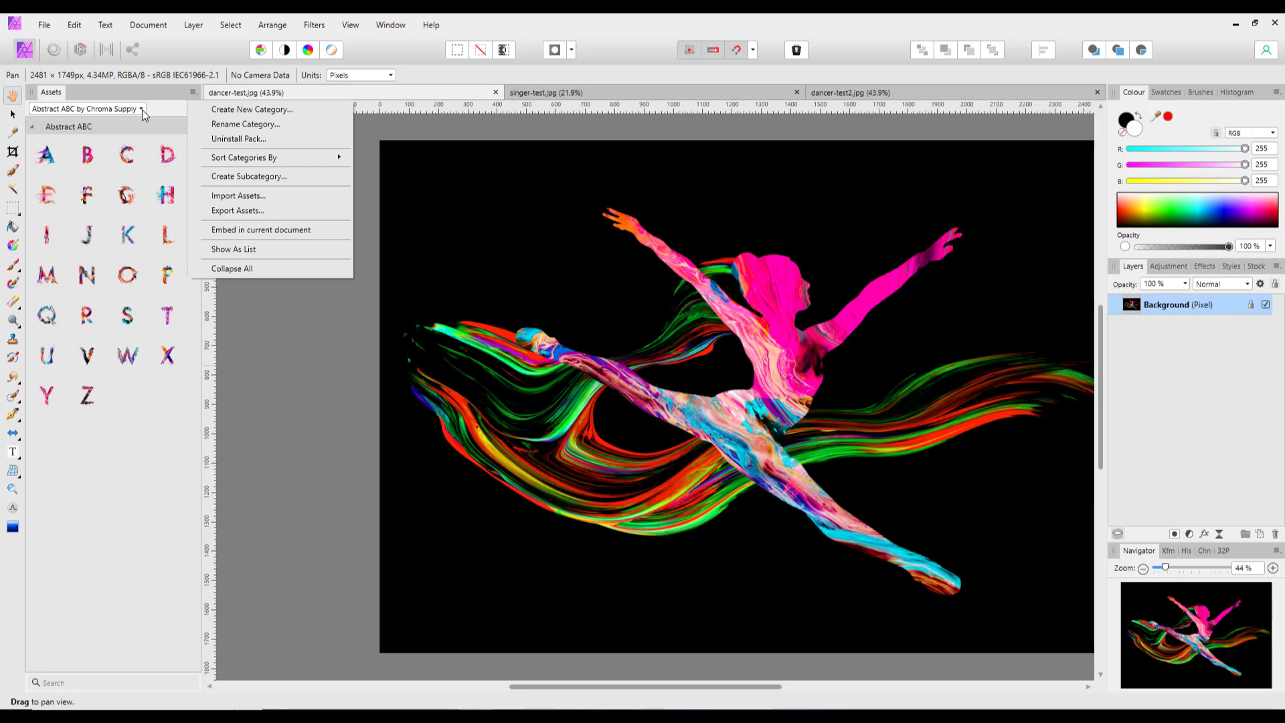
# - View the asset categories Abstract Paint by Chroma Supply - Volumes 1-5 and Vibrant Paint Strokes
pyautogui.click(143, 110)
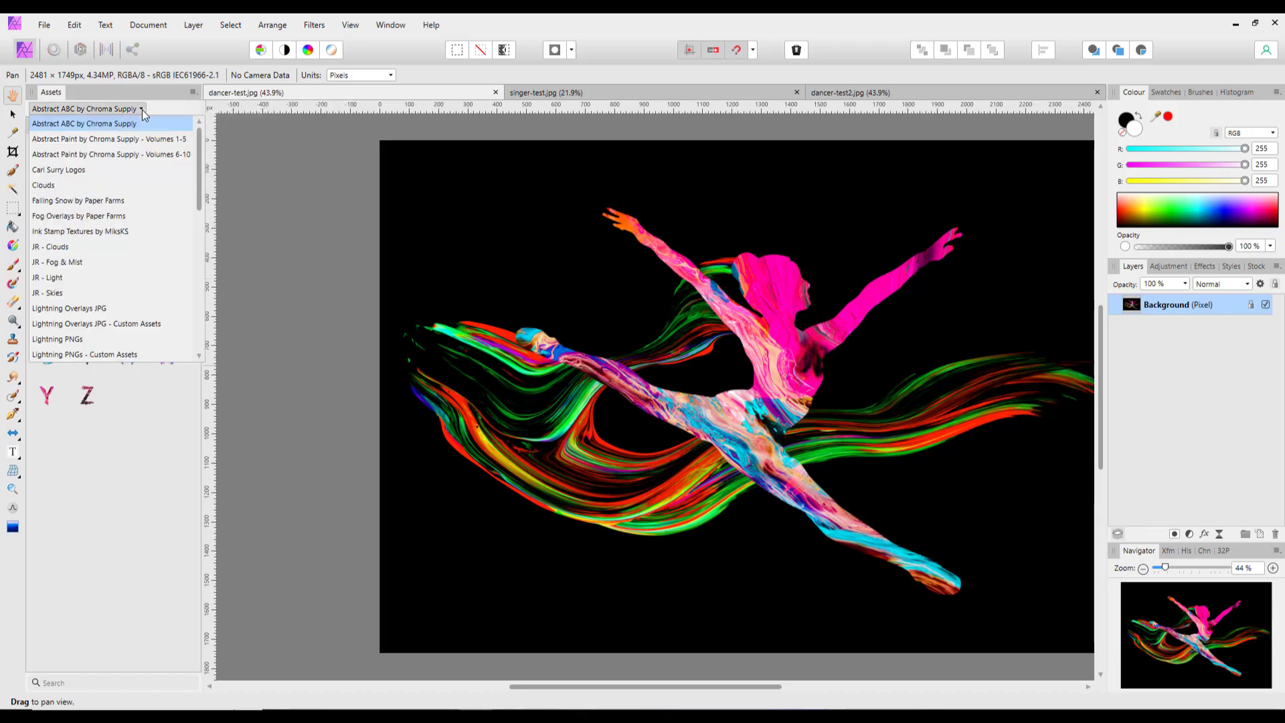
pyautogui.click(114, 142)
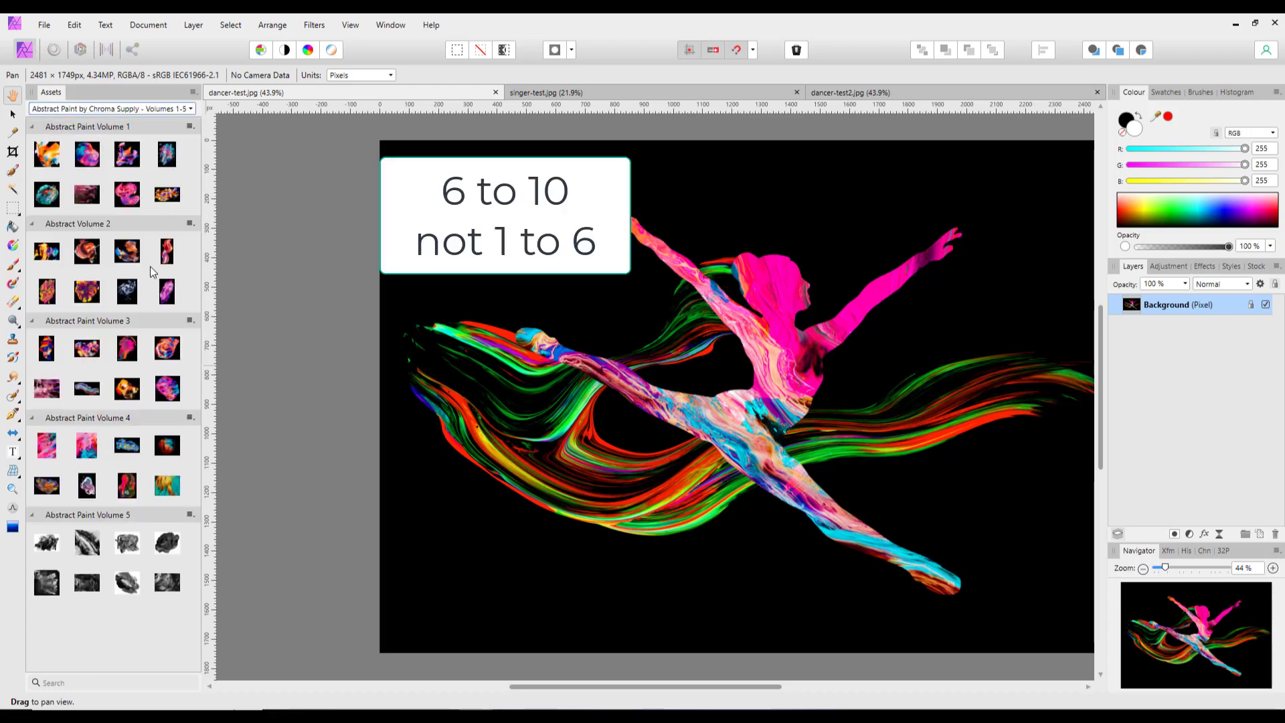
pyautogui.click(193, 107)
pyautogui.moveTo(201, 149); pyautogui.dragTo(198, 315)
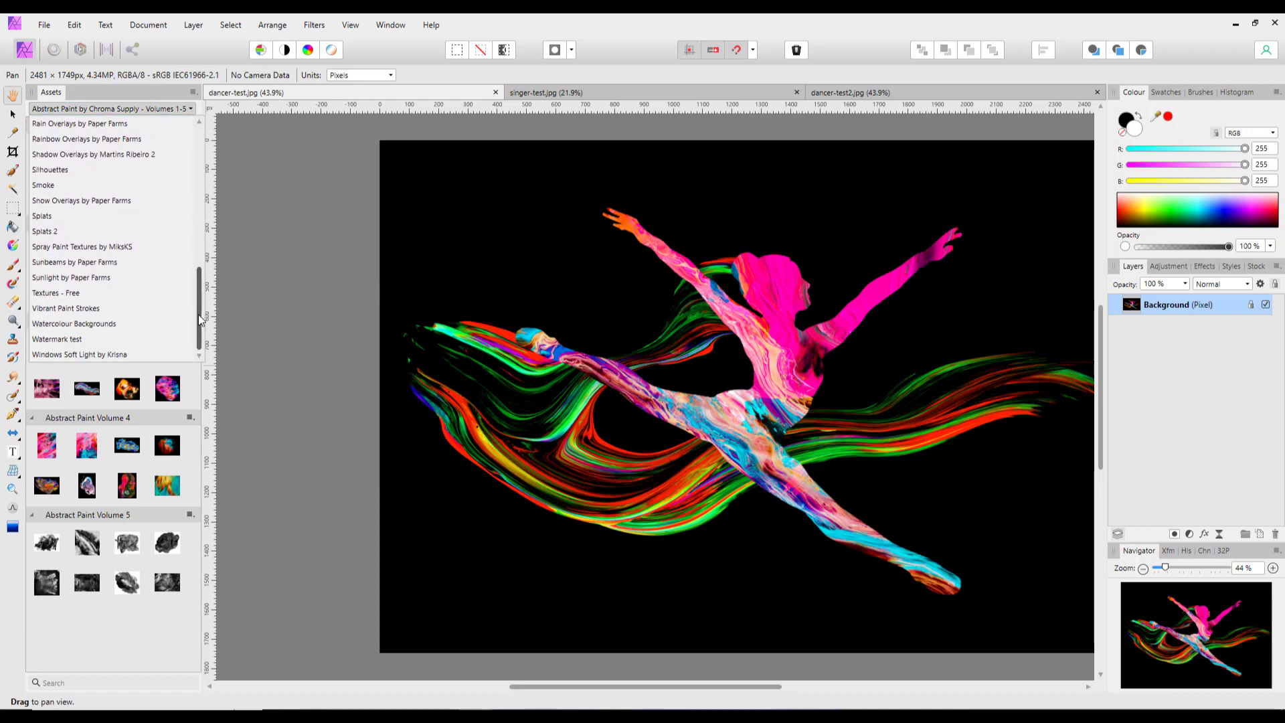
pyautogui.click(81, 308)
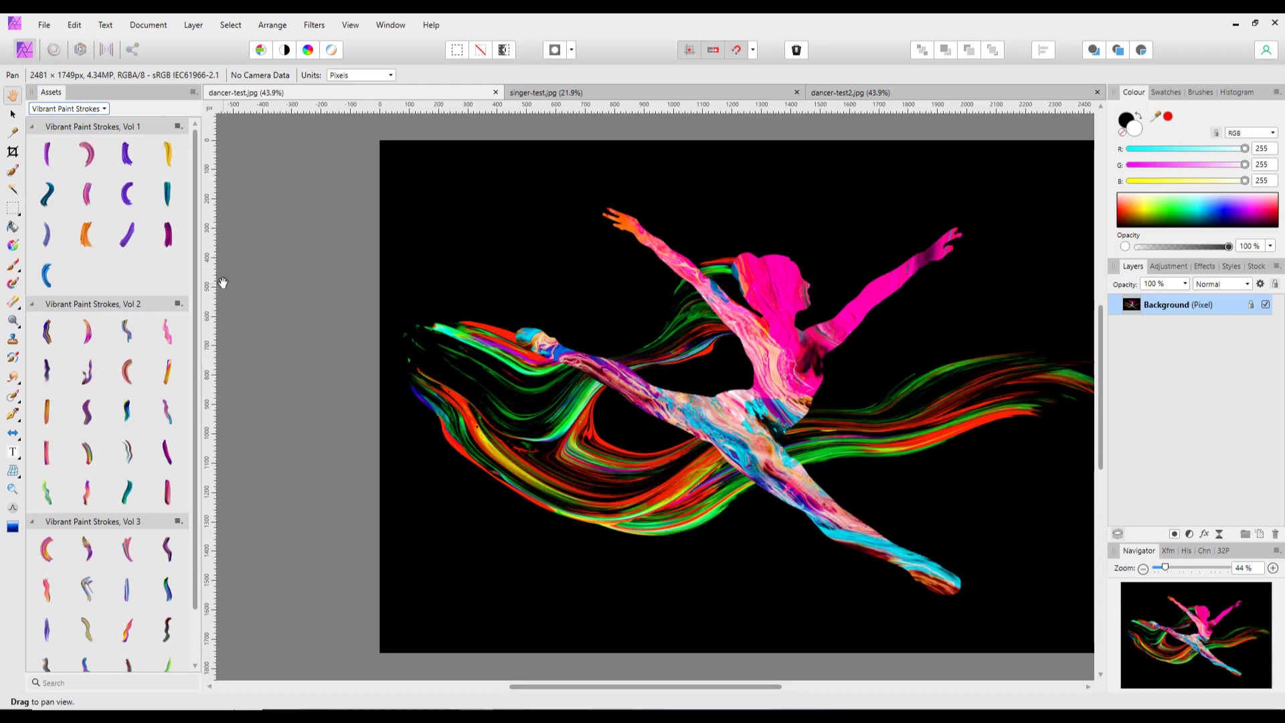
# - Show the brush library, check its option for importing brushes, and choose a brush category further down the list
pyautogui.click(1202, 97)
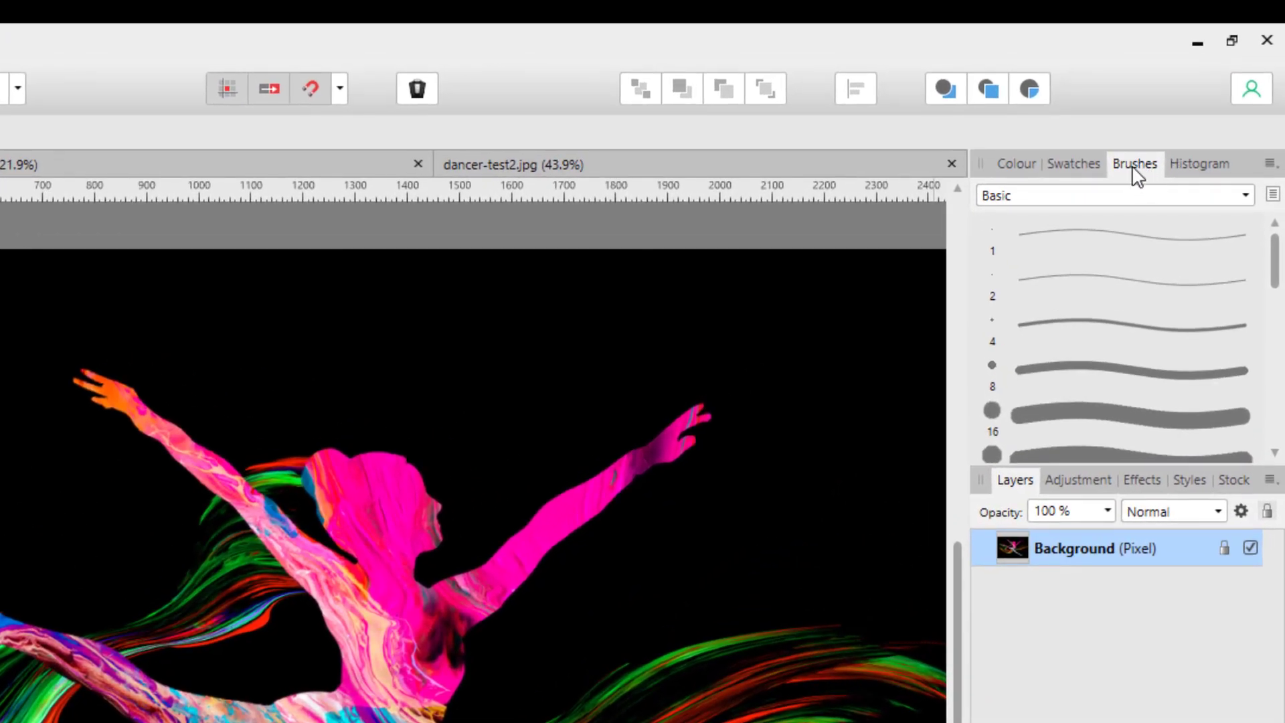
pyautogui.click(1269, 165)
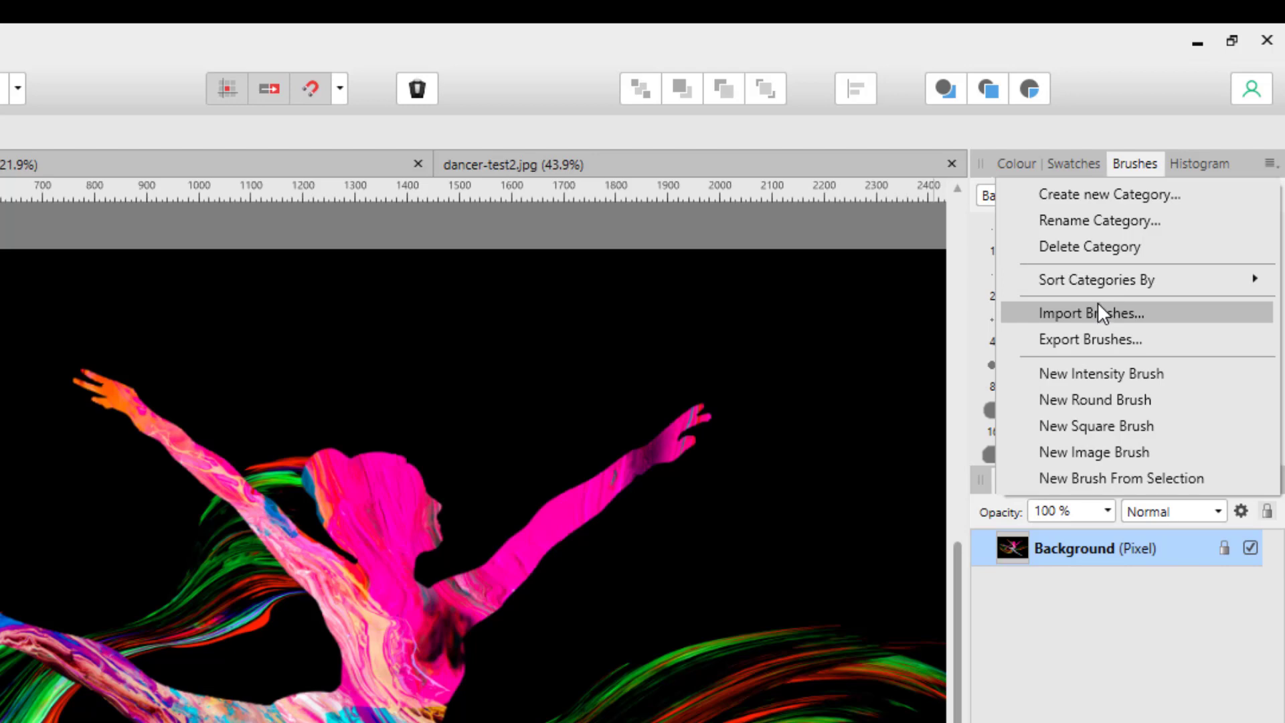
pyautogui.click(1147, 175)
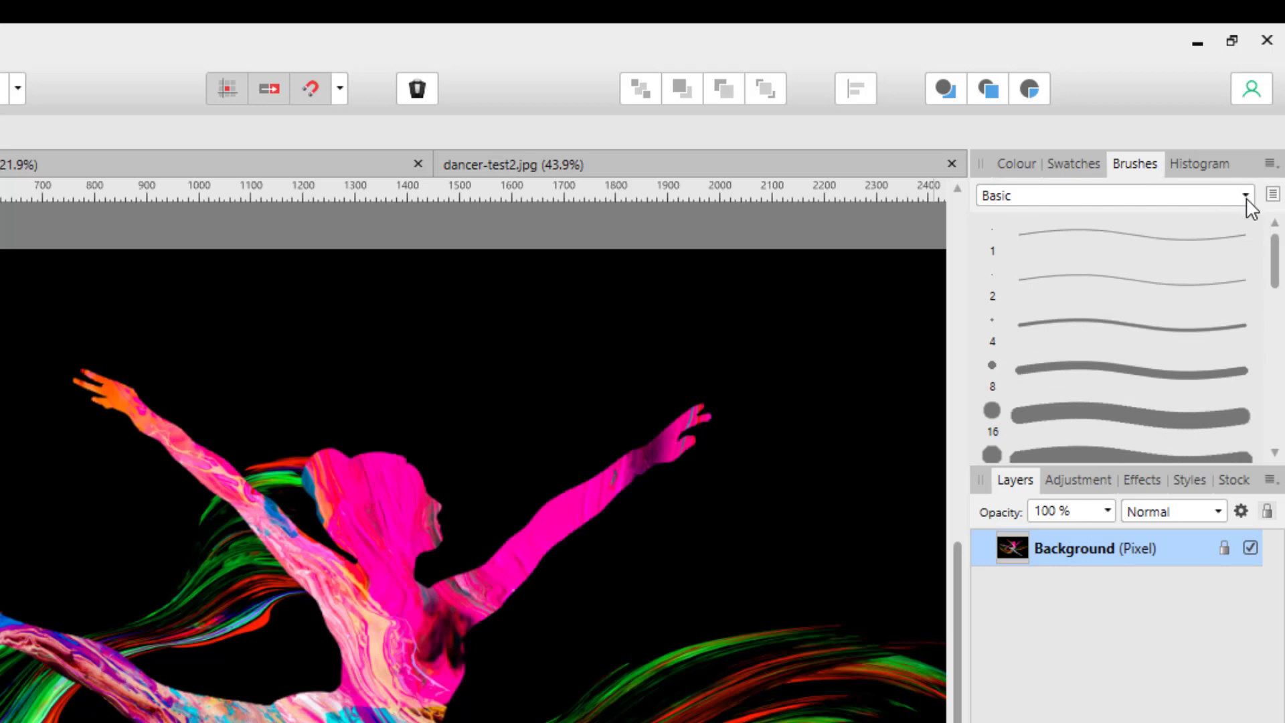
pyautogui.click(1246, 196)
pyautogui.moveTo(1274, 249); pyautogui.dragTo(1280, 596)
pyautogui.click(1018, 633)
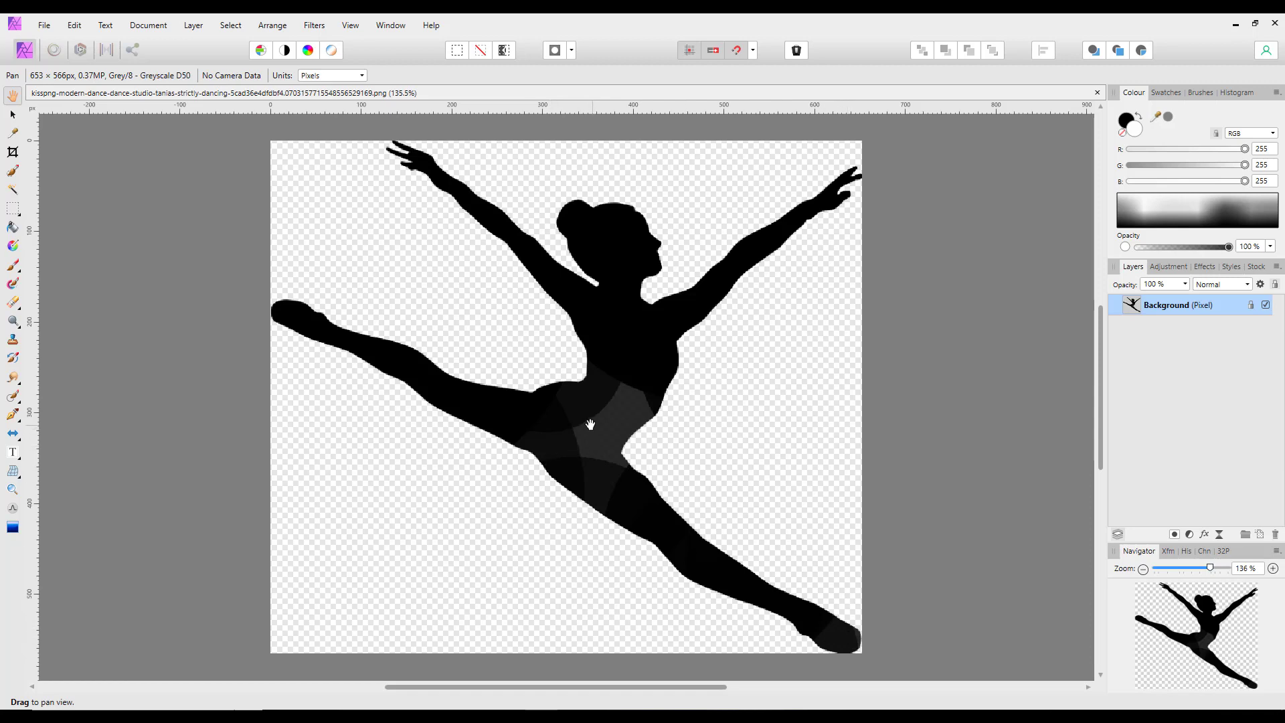
# - Select the entire dancer silhouette with the Selection Brush, snapping to its edges
pyautogui.click(12, 171)
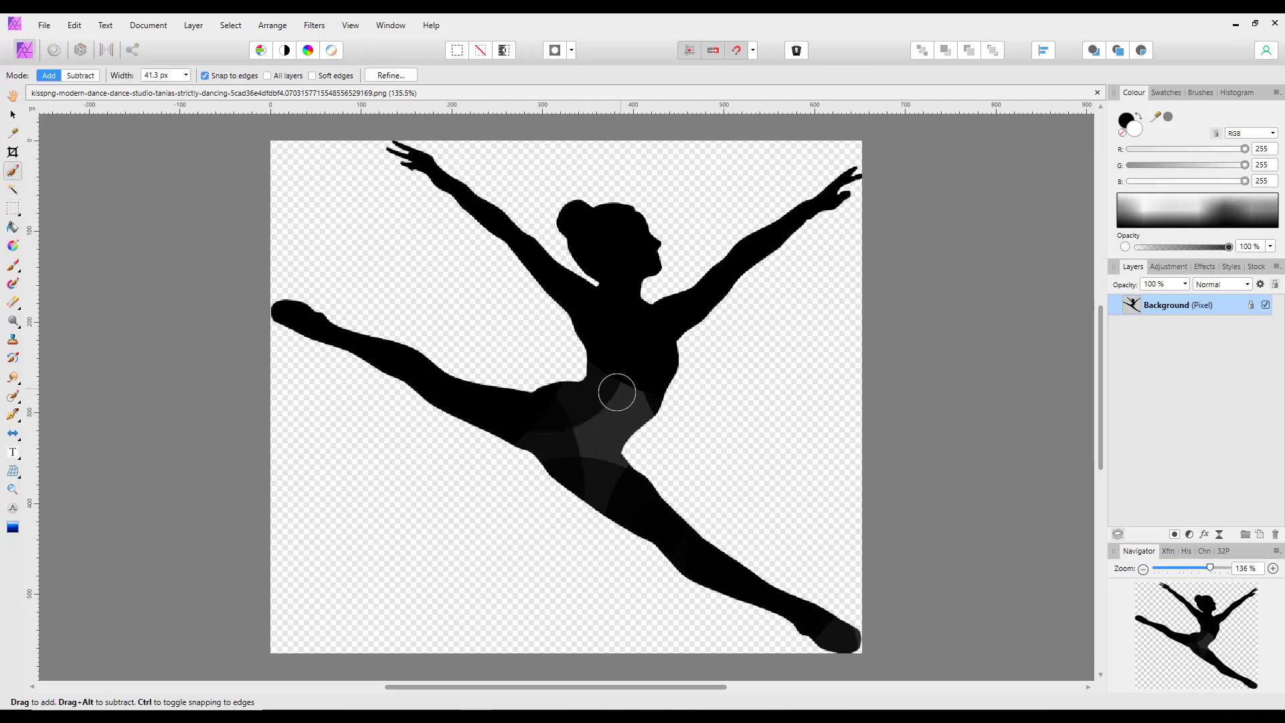
pyautogui.moveTo(617, 387); pyautogui.dragTo(592, 416)
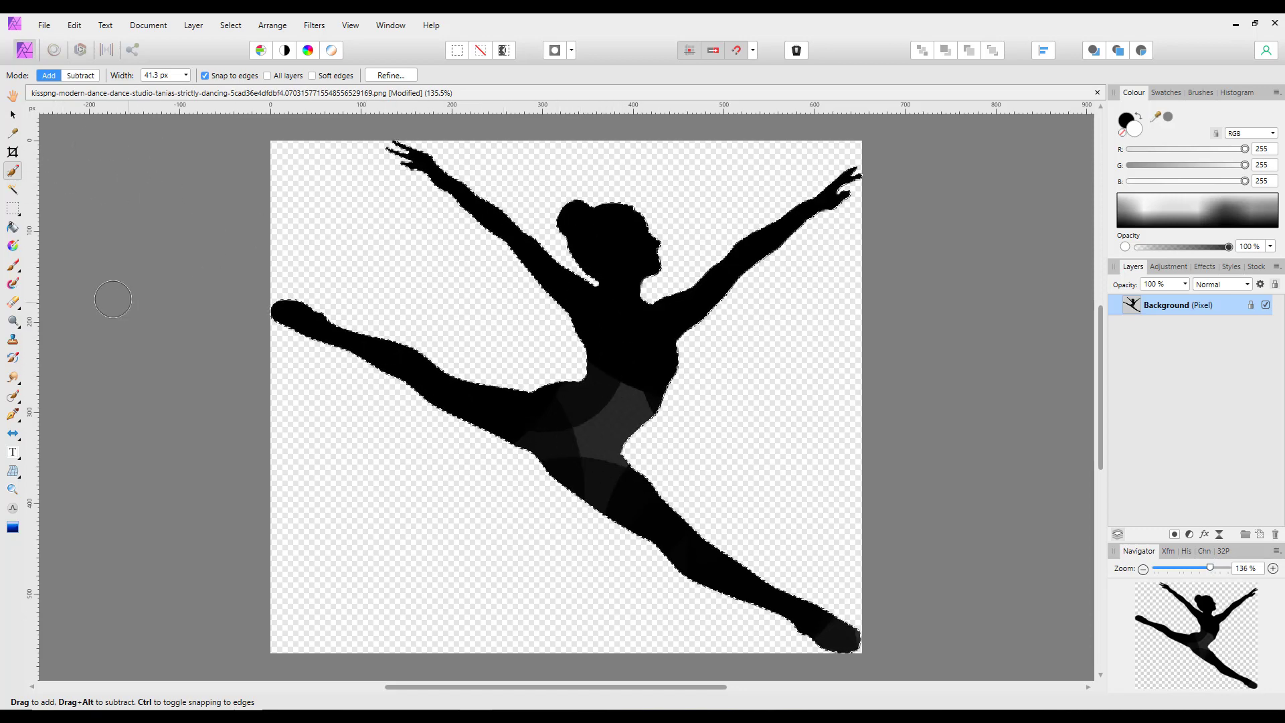
# - Paint the grey areas inside the selected dancer solid black with a 28 px brush and clear the selection
pyautogui.click(13, 268)
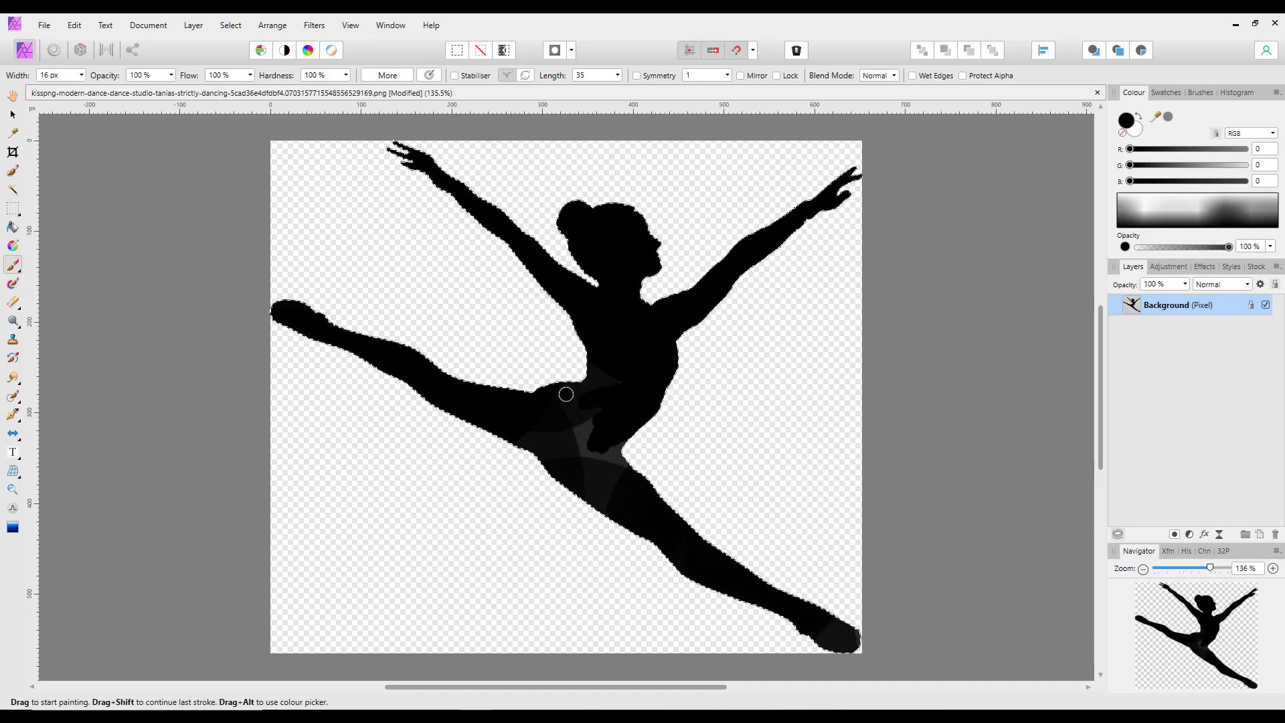
pyautogui.press(']')
pyautogui.press(']')
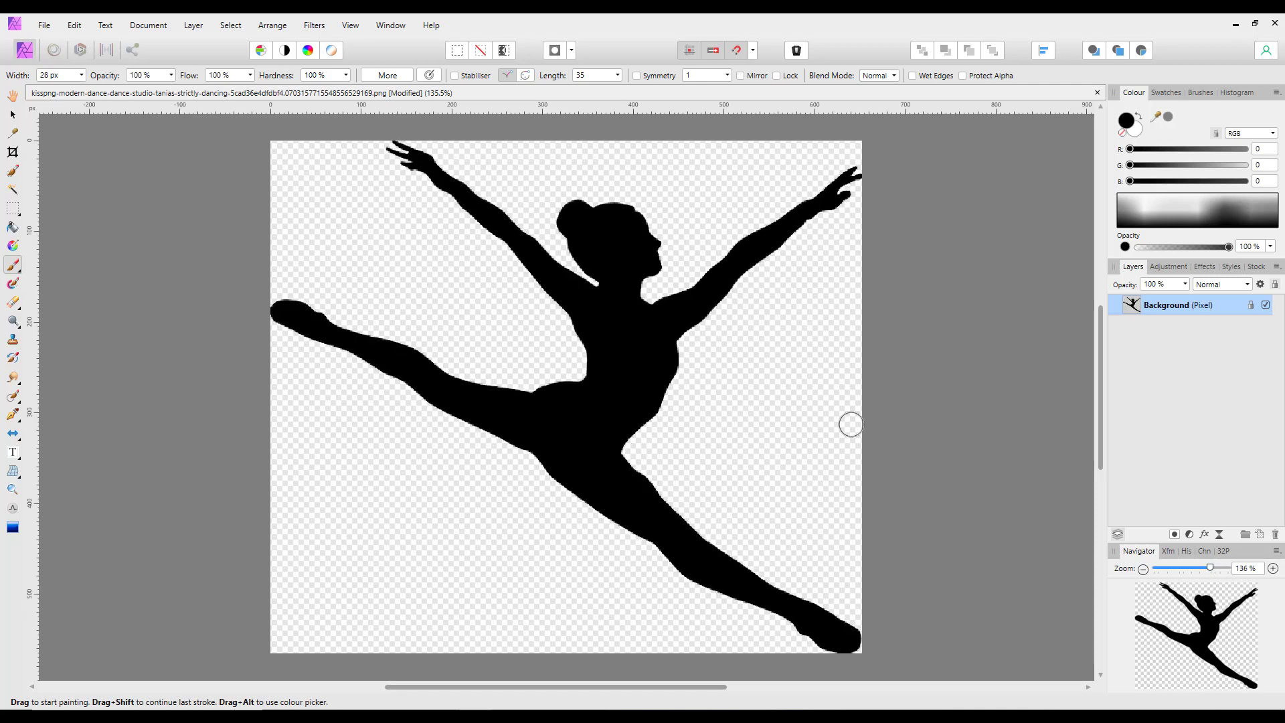
pyautogui.hotkey('ctrl', 'd')
# - Create a new A5 print document in landscape orientation, 210 × 148 mm at 300 DPI, with a transparent background
pyautogui.click(46, 26)
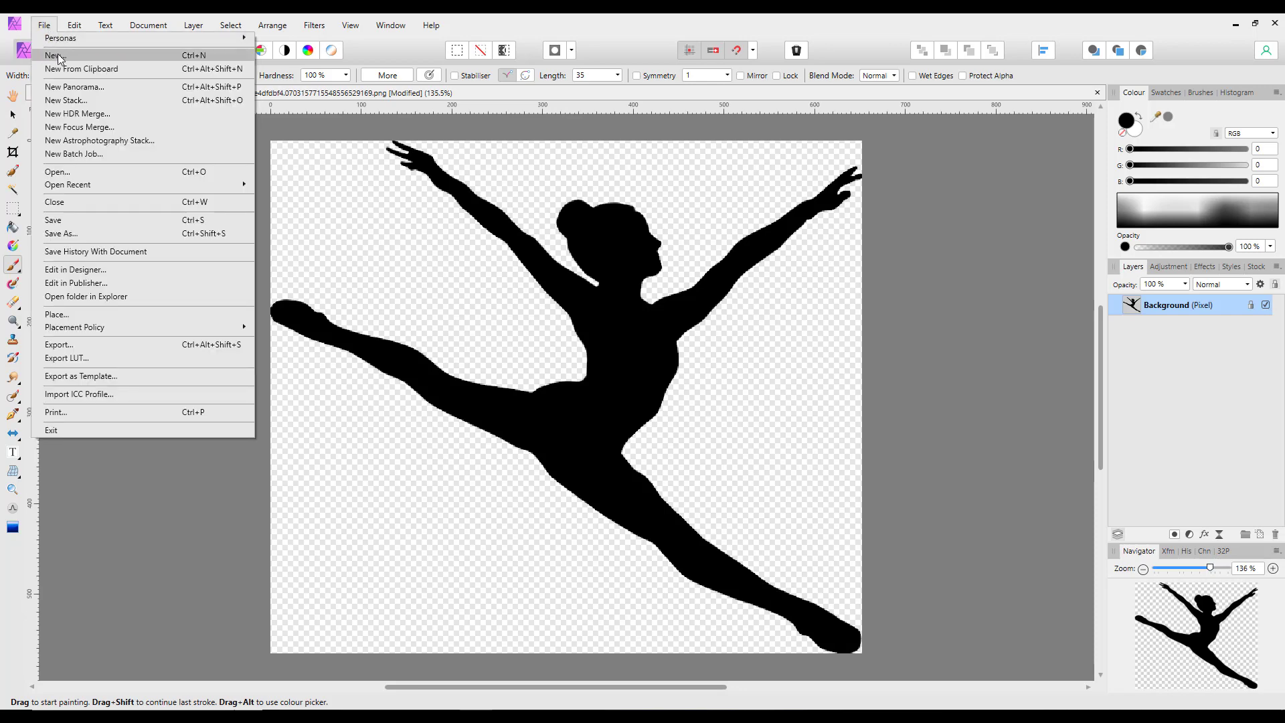
pyautogui.click(58, 55)
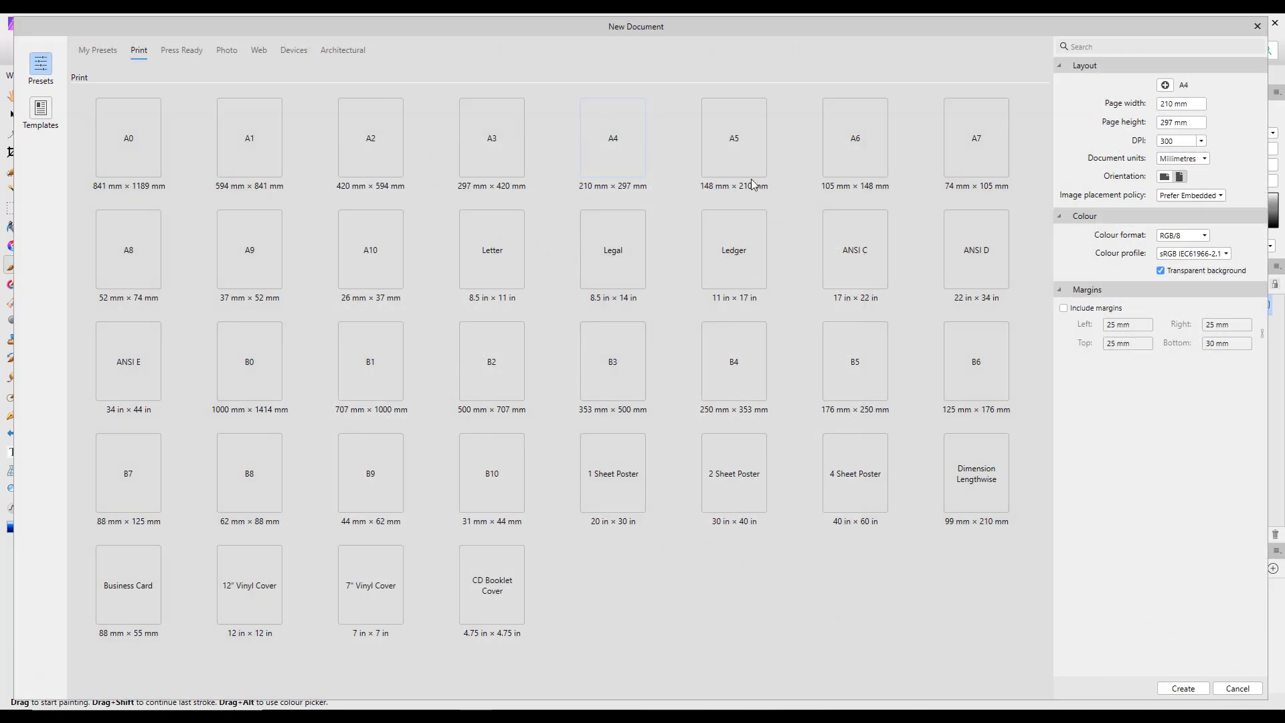
pyautogui.click(745, 153)
pyautogui.click(1166, 178)
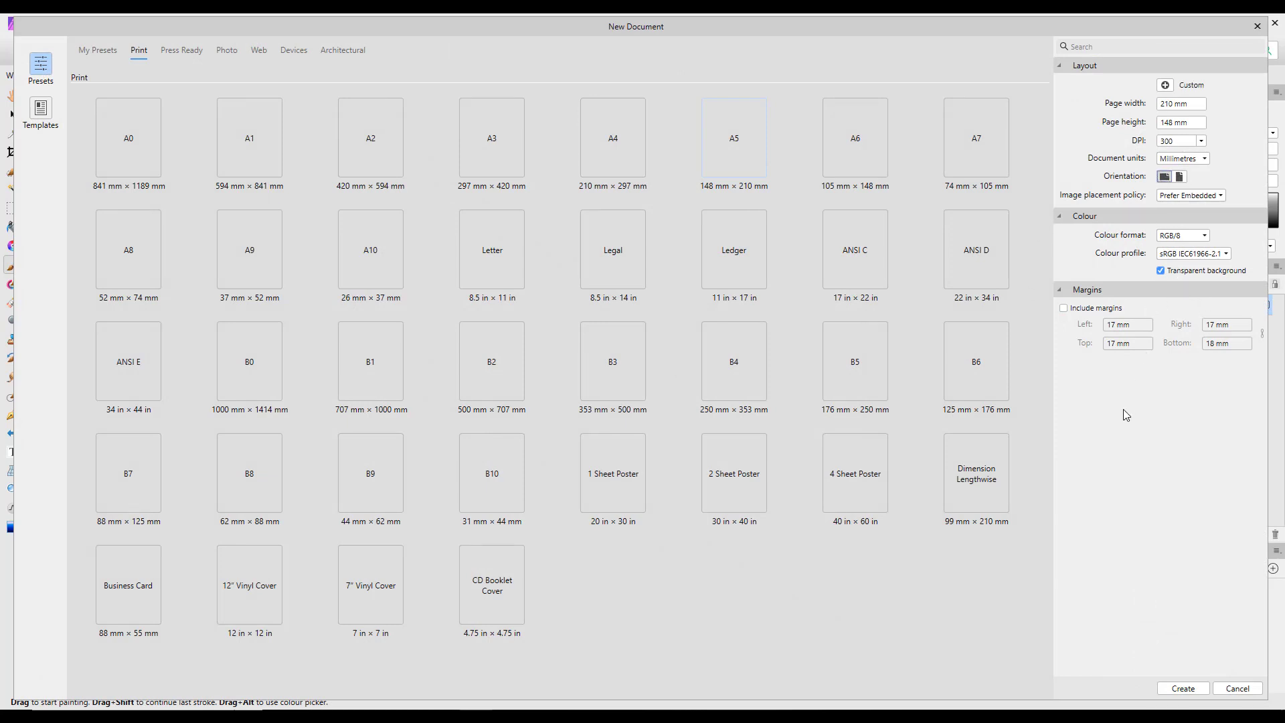
pyautogui.click(1183, 689)
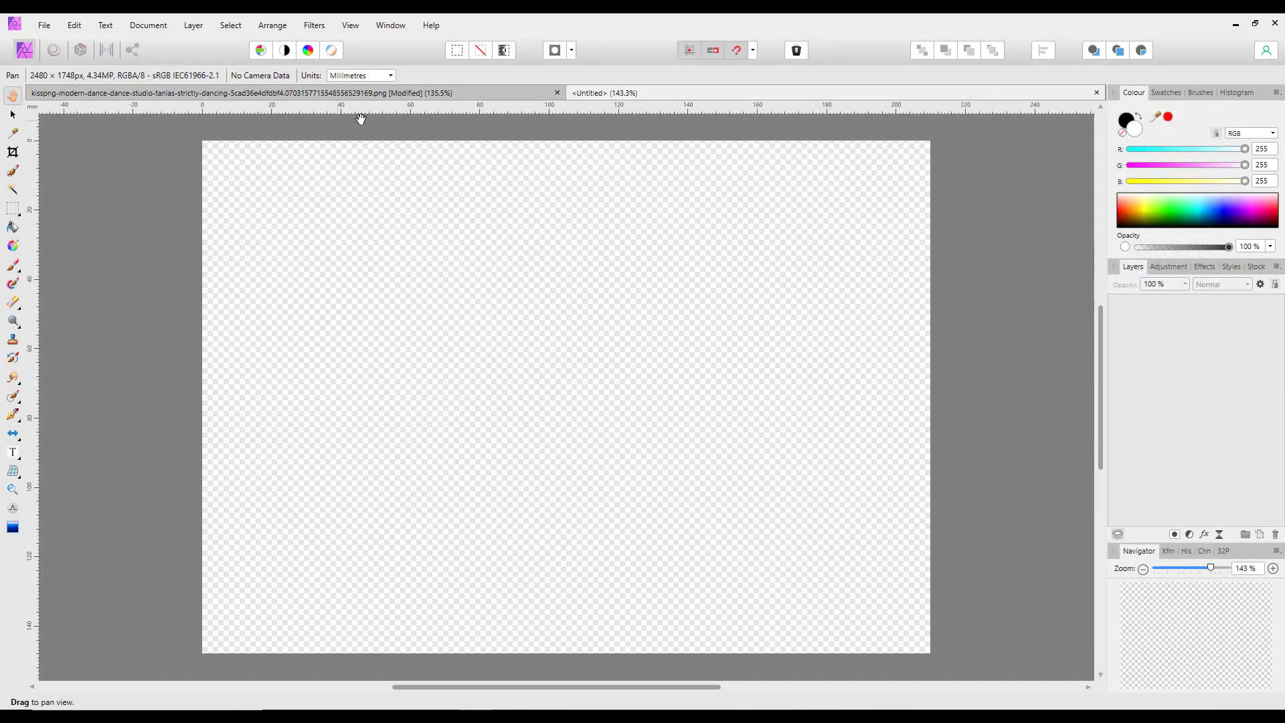
# - Copy the black dancer layer from the silhouette document and paste it into the new A5 document
pyautogui.click(420, 96)
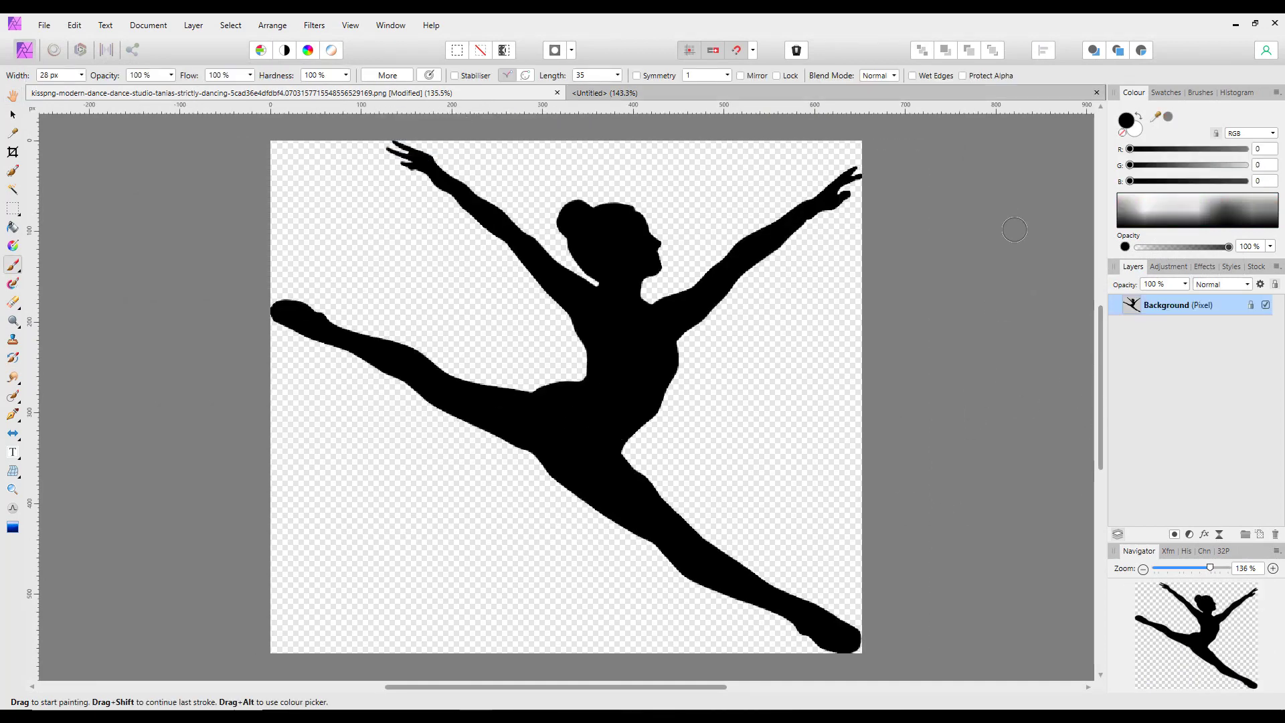
pyautogui.rightClick(1164, 305)
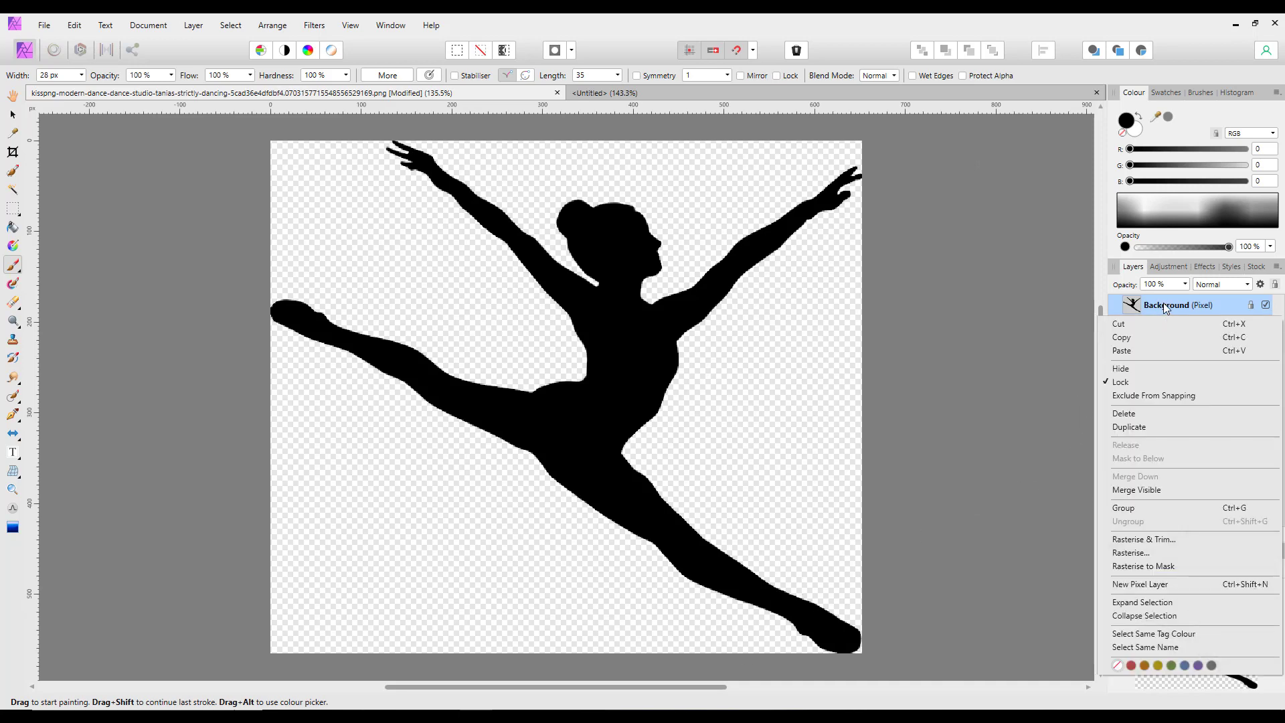
pyautogui.click(1121, 338)
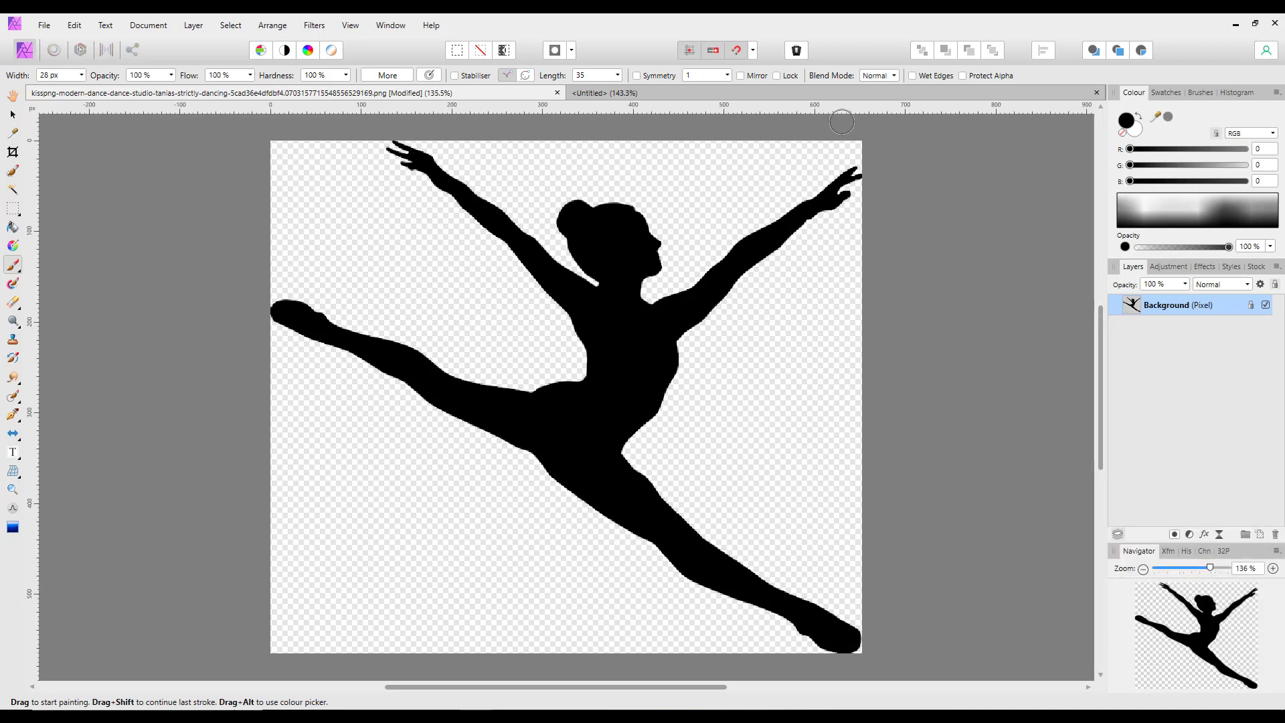
pyautogui.click(838, 96)
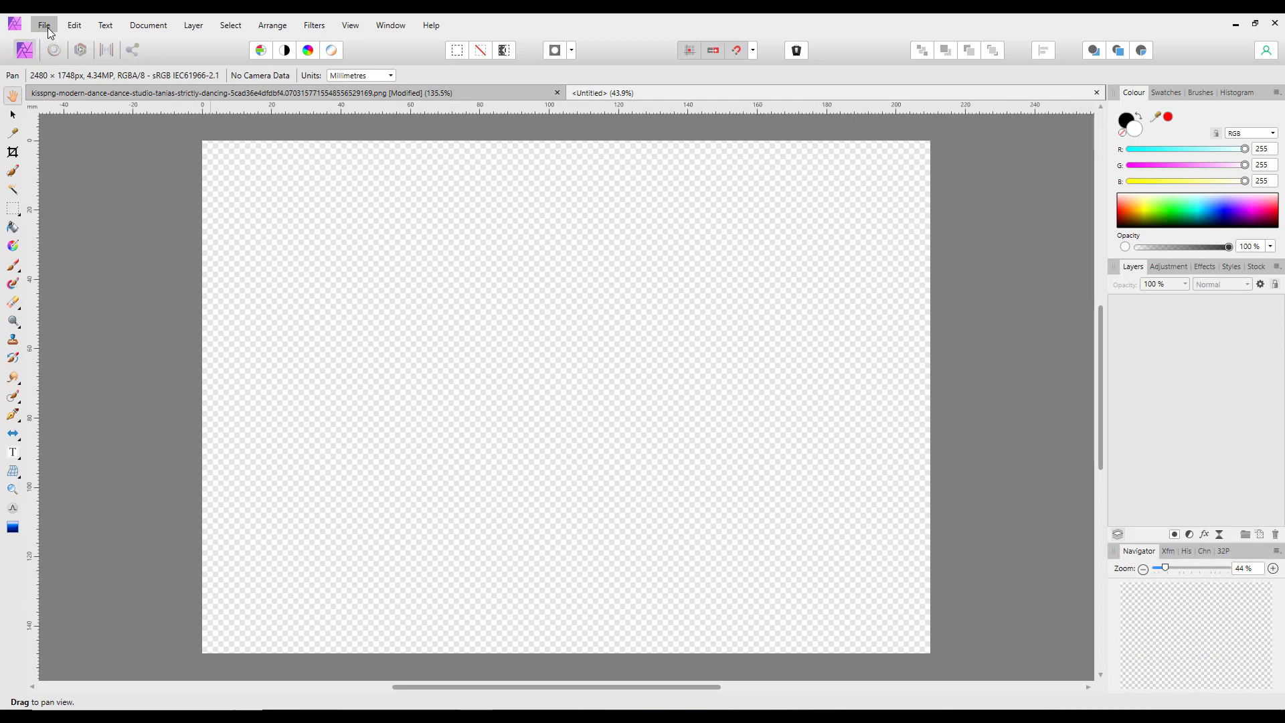
pyautogui.click(74, 25)
pyautogui.click(85, 110)
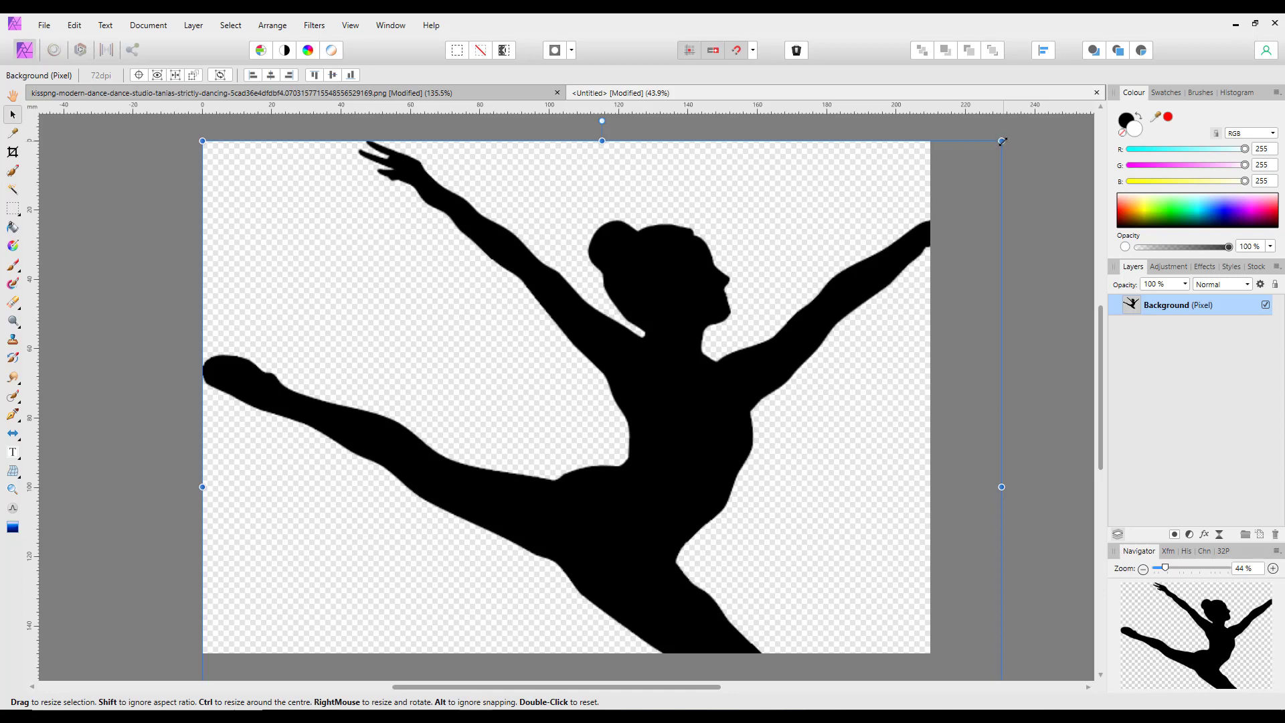
# - Scale the pasted dancer down proportionally to about 125 mm wide and position it near the middle of the page
pyautogui.moveTo(998, 140); pyautogui.dragTo(815, 296)
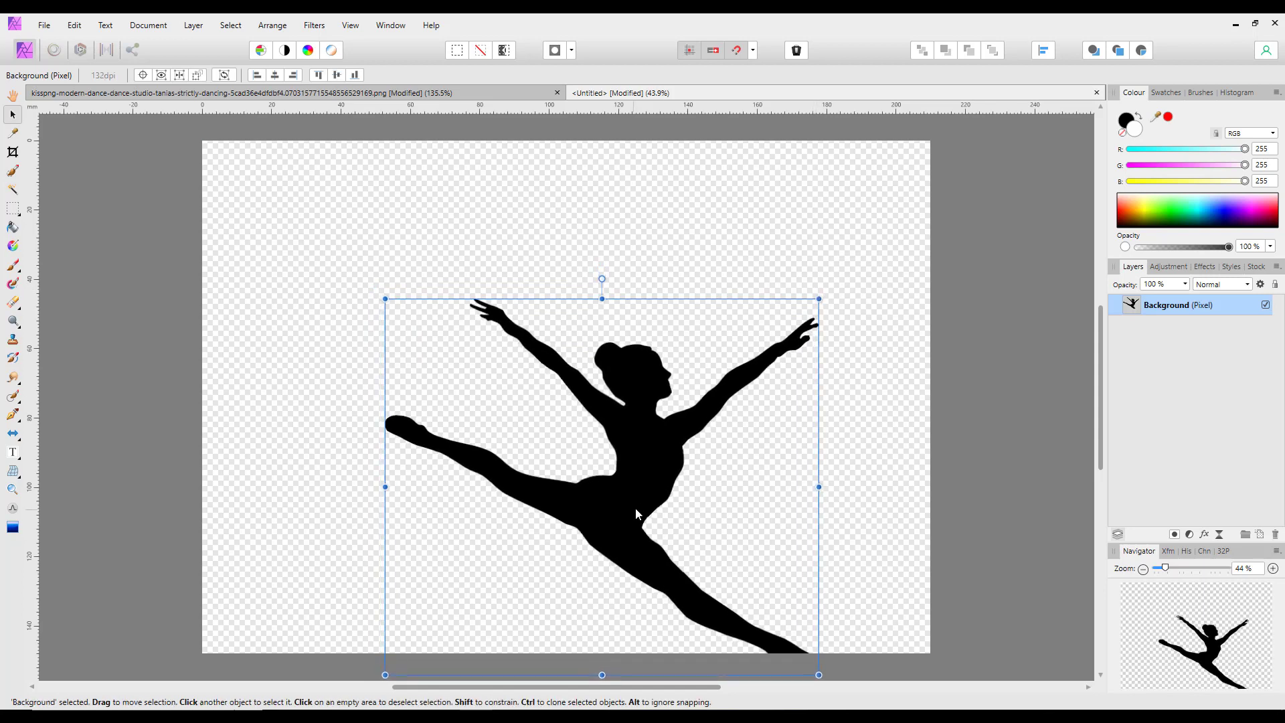
pyautogui.moveTo(636, 499); pyautogui.dragTo(607, 417)
pyautogui.click(857, 447)
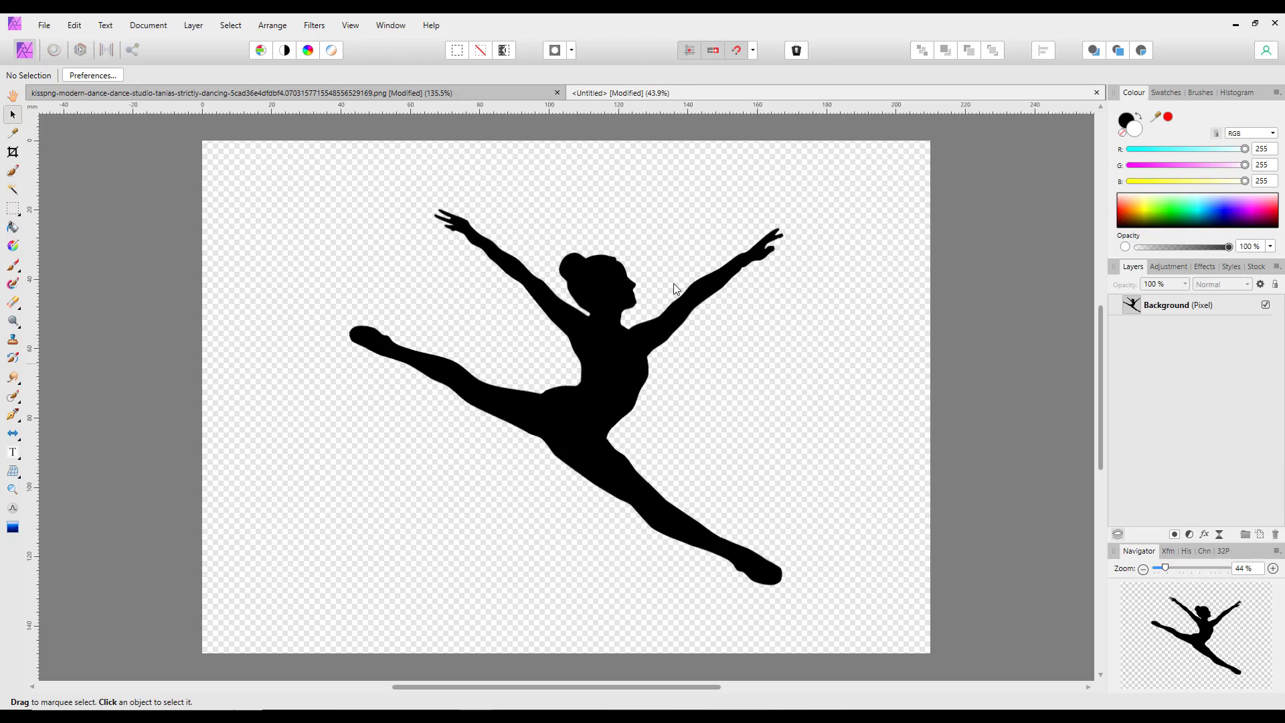
# - Close the original silhouette document without saving its changes
pyautogui.click(428, 93)
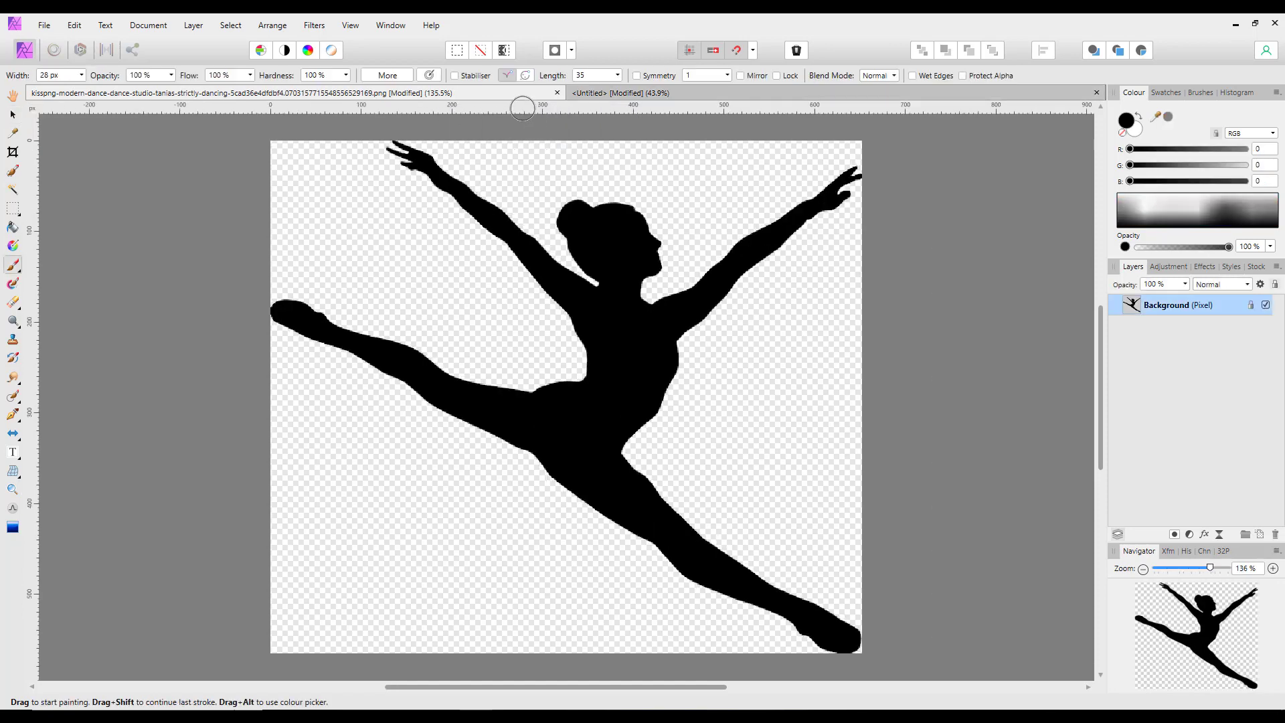
pyautogui.click(558, 93)
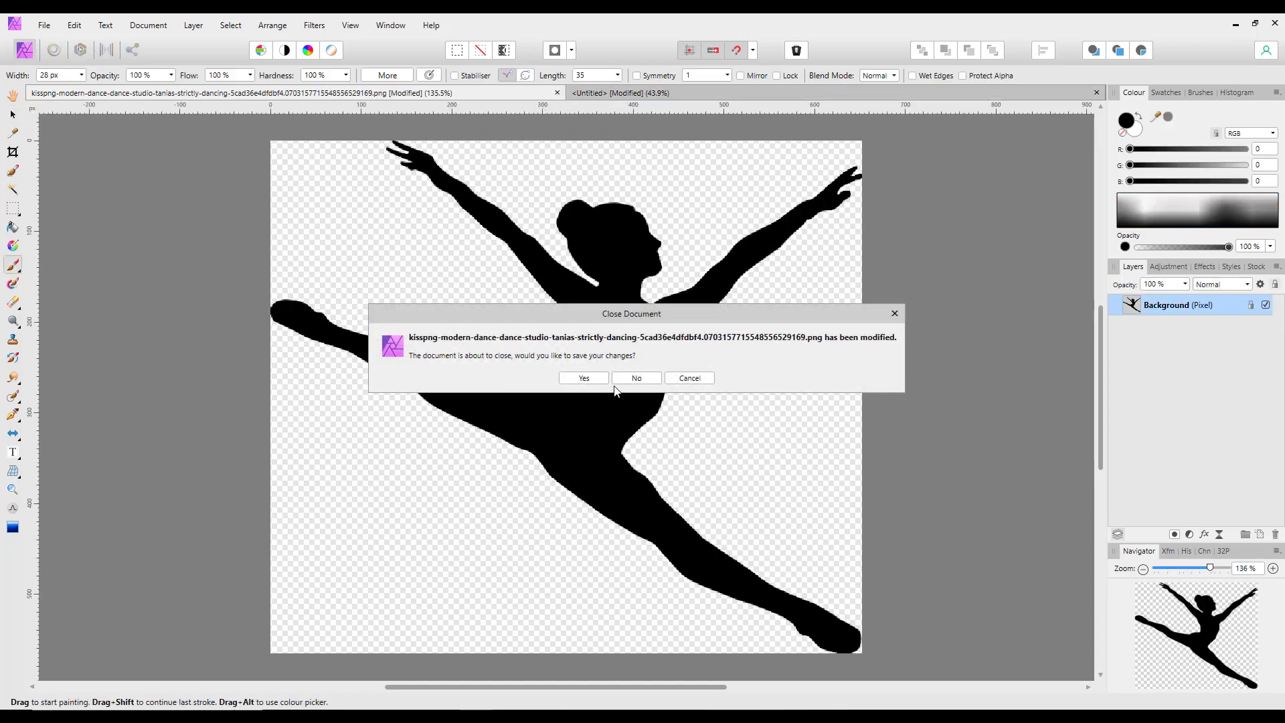
pyautogui.click(636, 379)
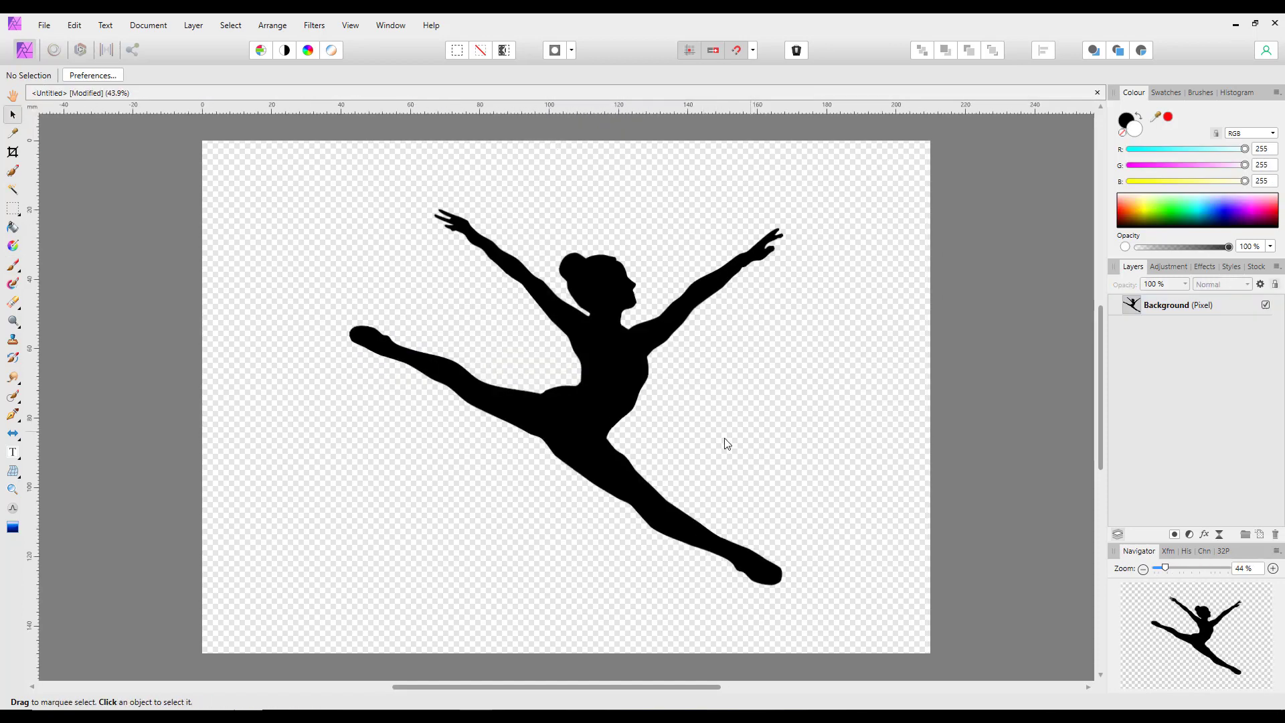
# - Show the Assets panel with the Abstract Paint by Chroma Supply - Volumes 1-5 collection
pyautogui.moveTo(592, 689); pyautogui.dragTo(598, 689)
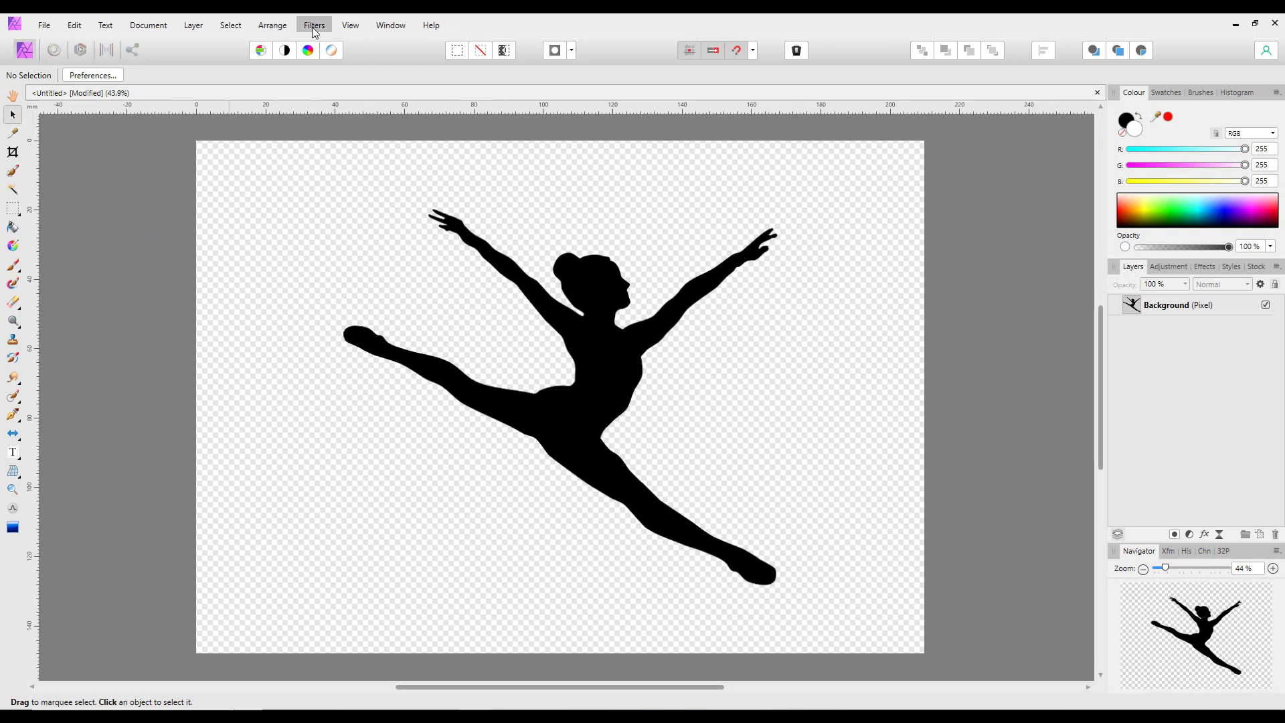
pyautogui.click(350, 25)
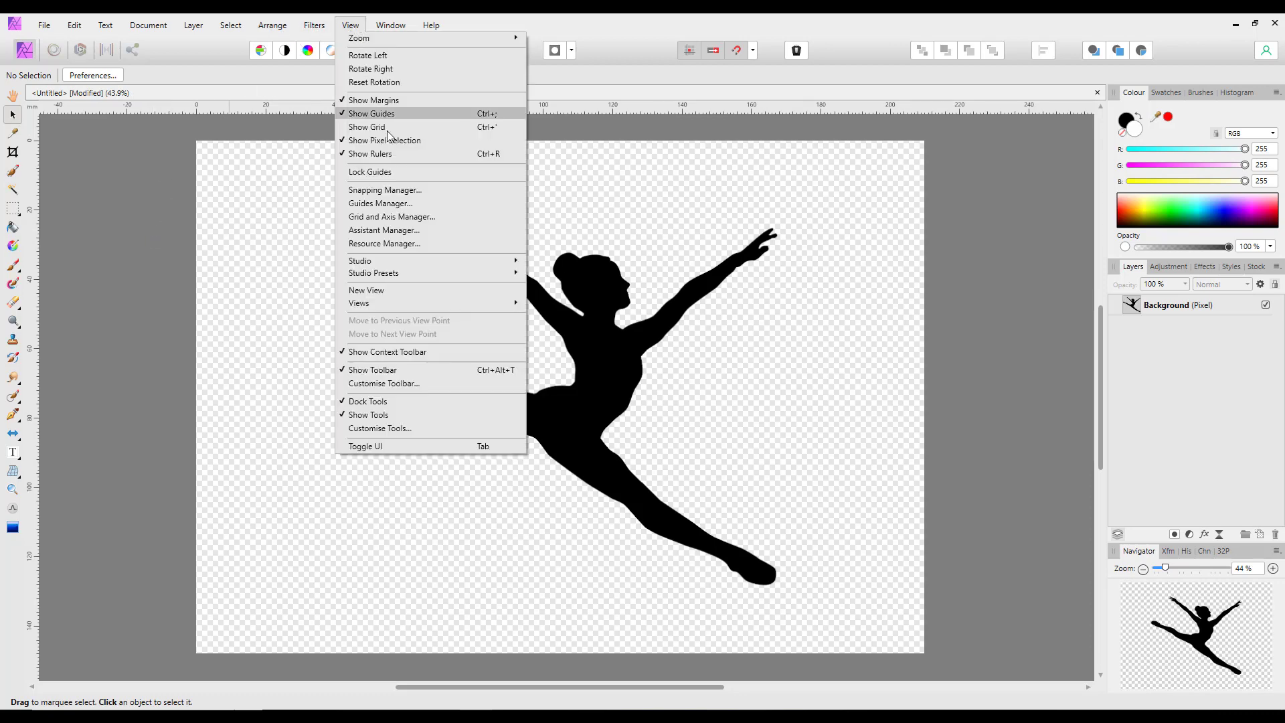
pyautogui.moveTo(444, 259)
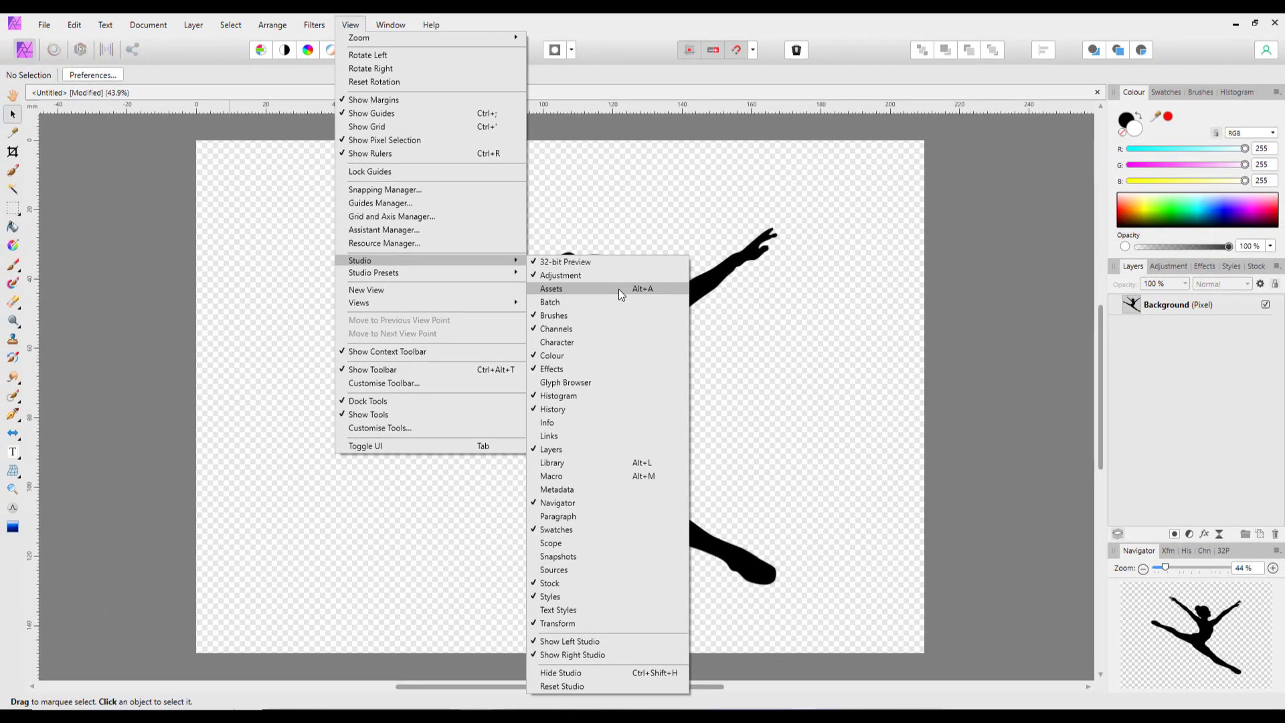
pyautogui.click(618, 288)
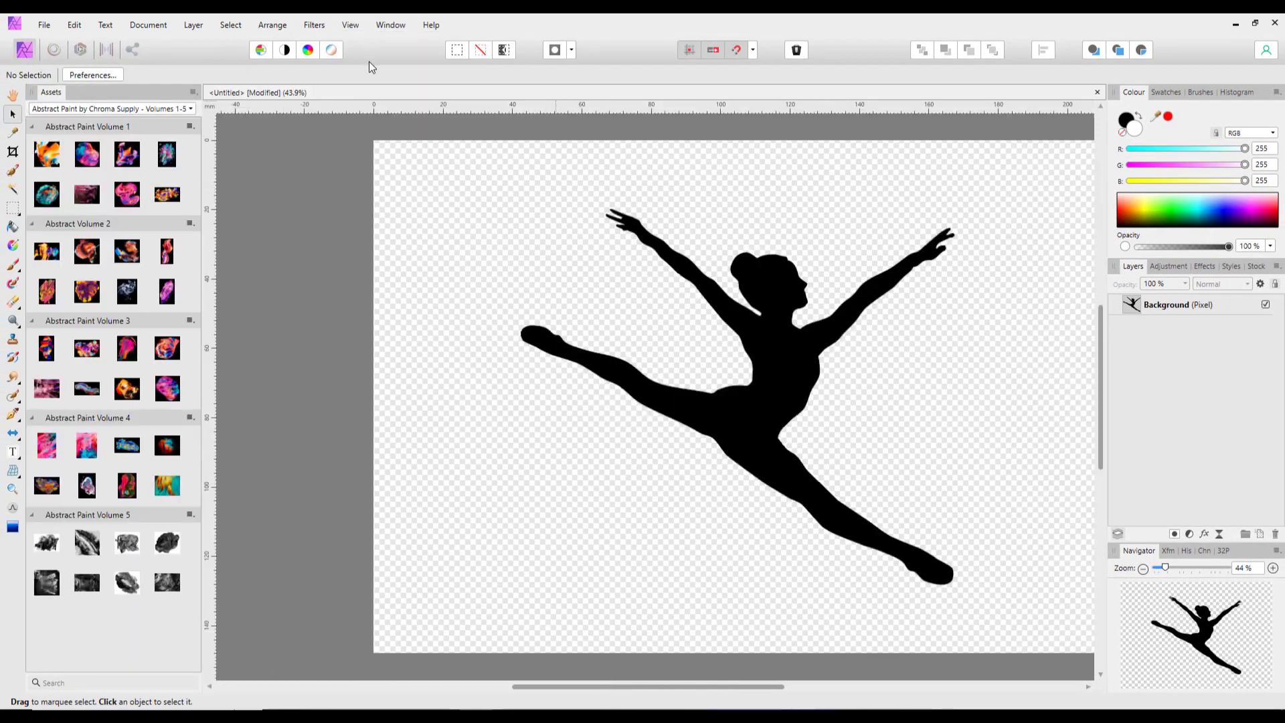
# - Place the Abstract Paint Vol. 3: 06 asset on the page and scale it down proportionally to about 45%
pyautogui.moveTo(591, 685); pyautogui.dragTo(612, 689)
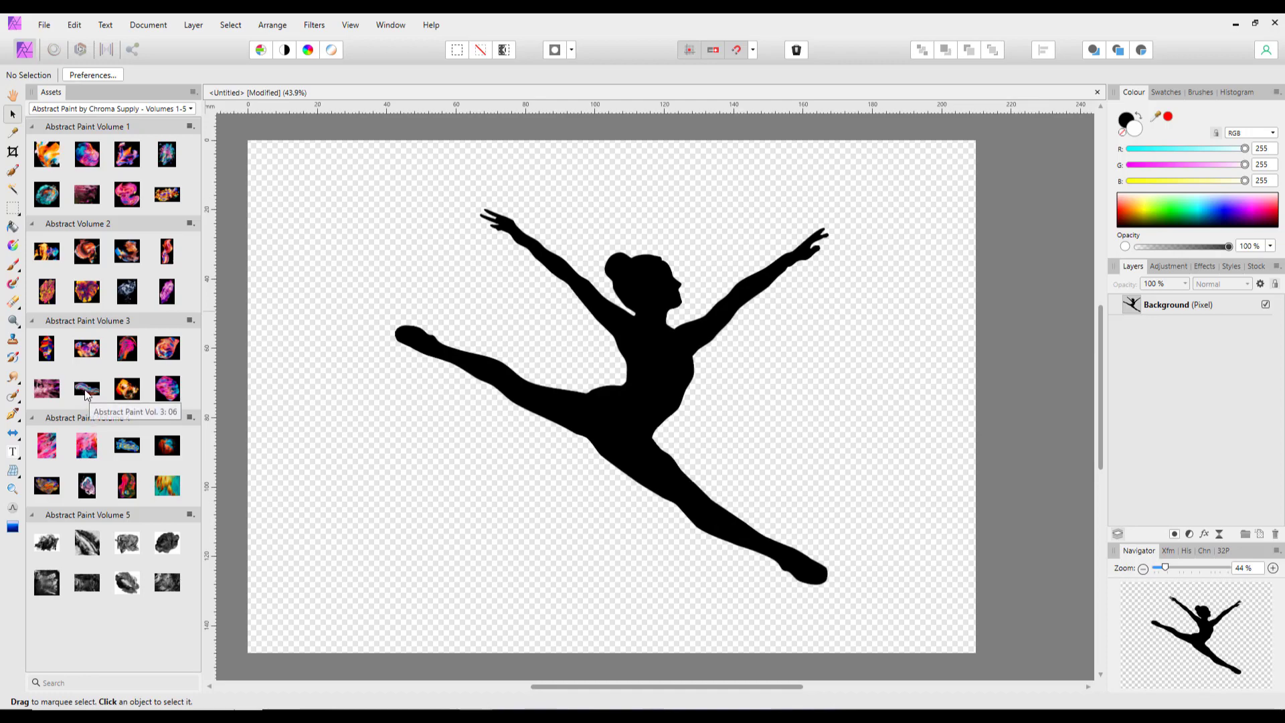
pyautogui.moveTo(85, 394)
pyautogui.mouseDown()
pyautogui.moveTo(223, 355)
pyautogui.moveTo(489, 364)
pyautogui.moveTo(519, 381)
pyautogui.mouseUp()
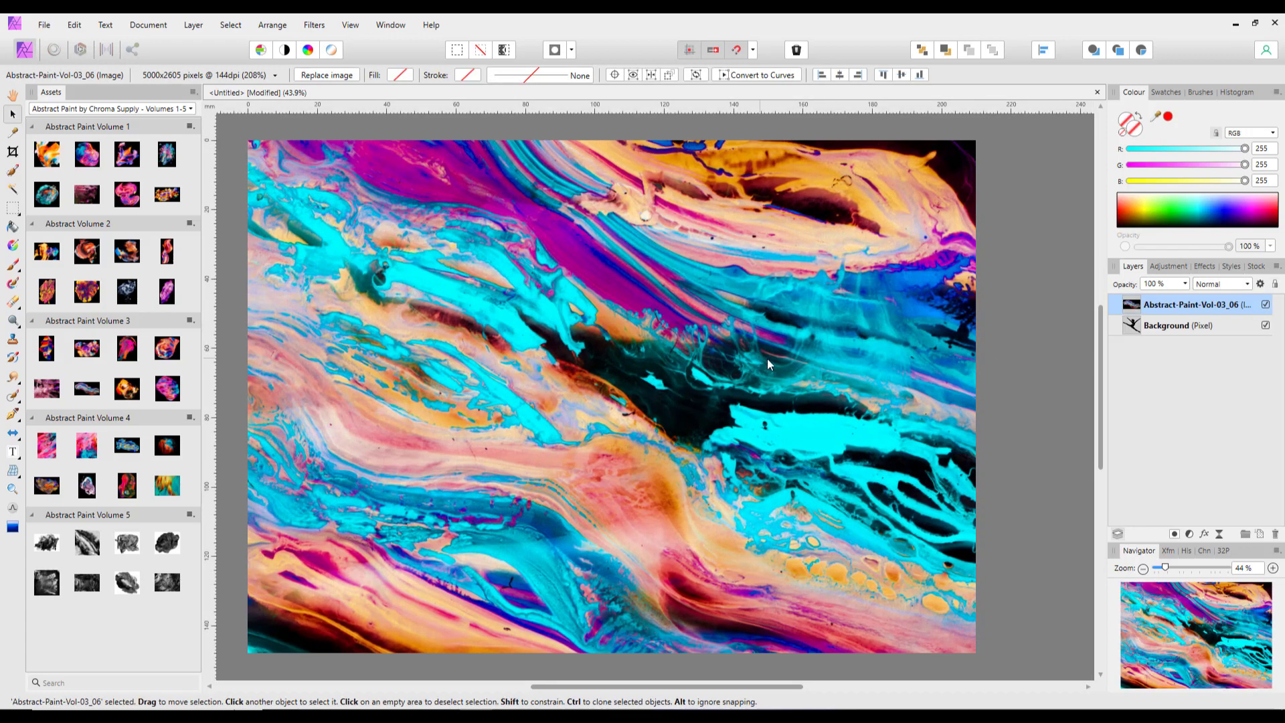
pyautogui.scroll(-3, 803, 362)
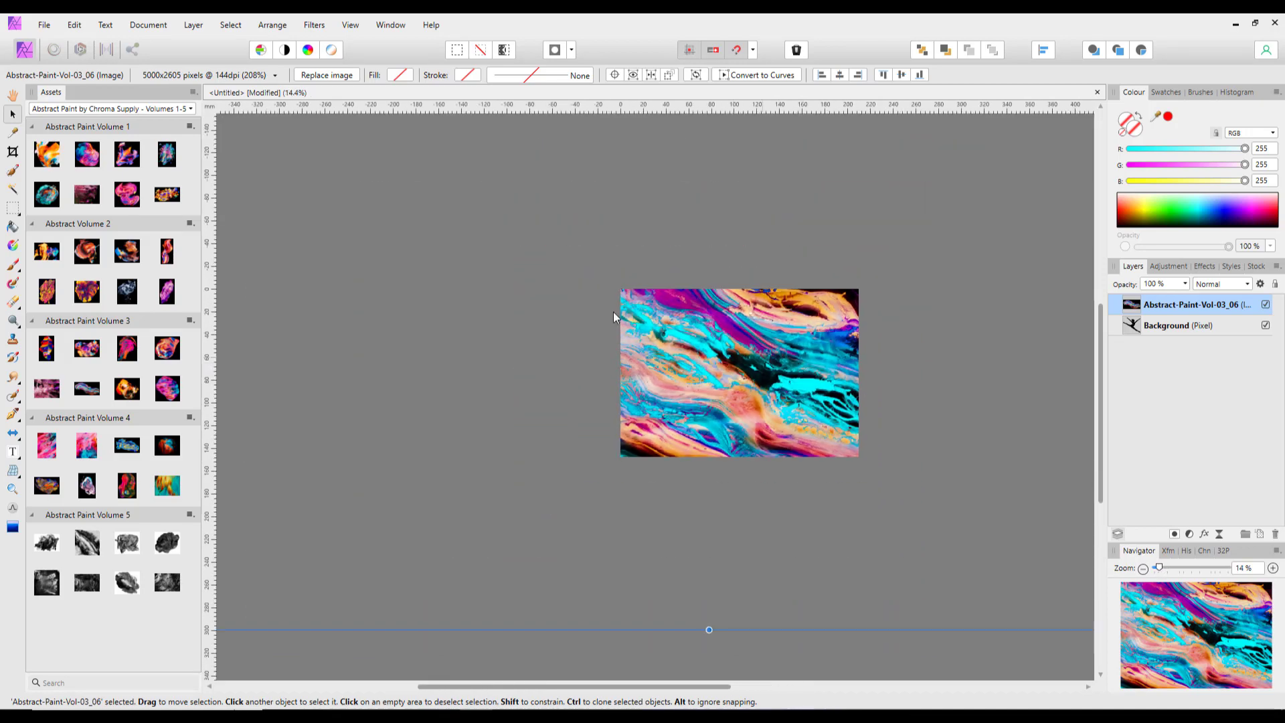
pyautogui.scroll(-2, 597, 284)
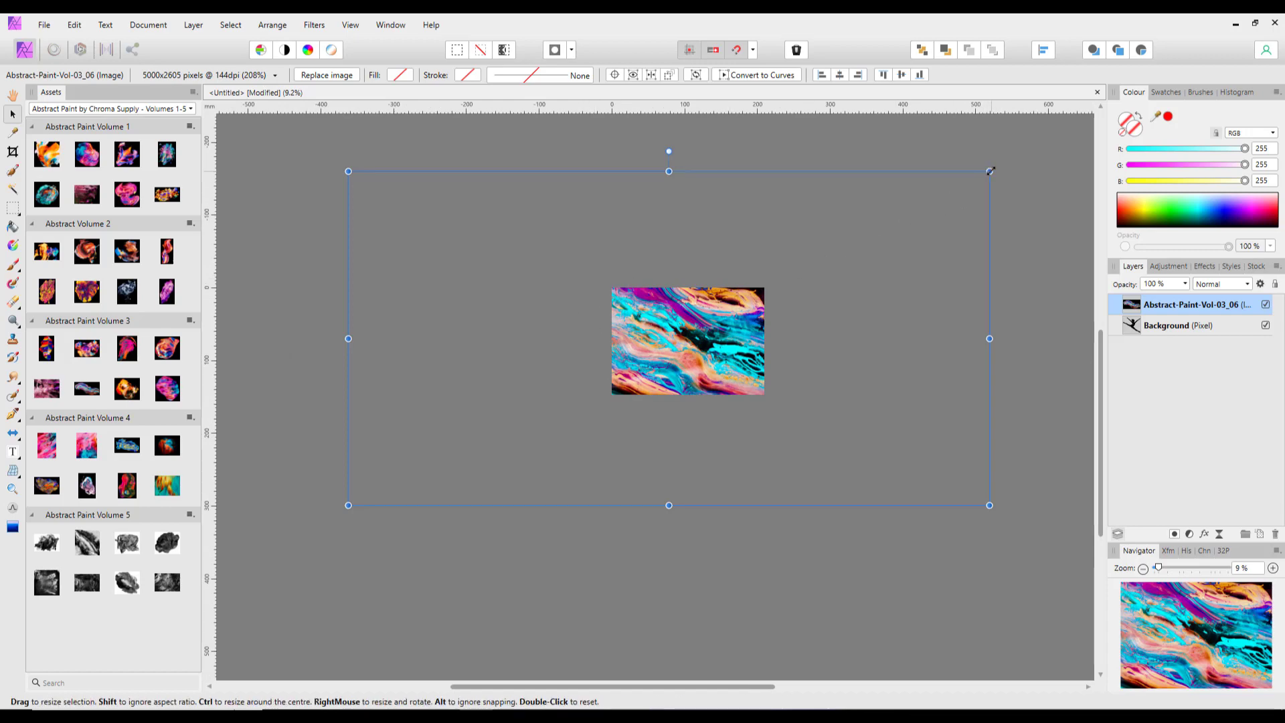
pyautogui.moveTo(990, 171); pyautogui.dragTo(752, 319)
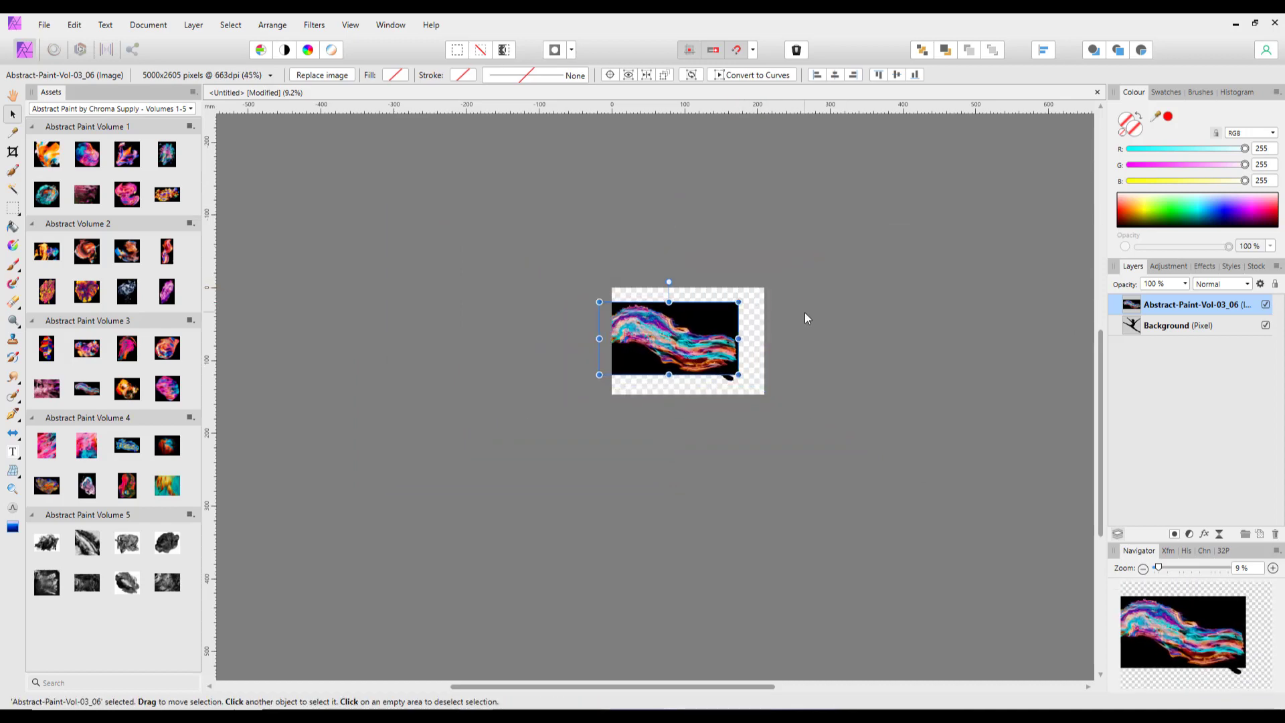
pyautogui.hotkey('ctrl', '0')
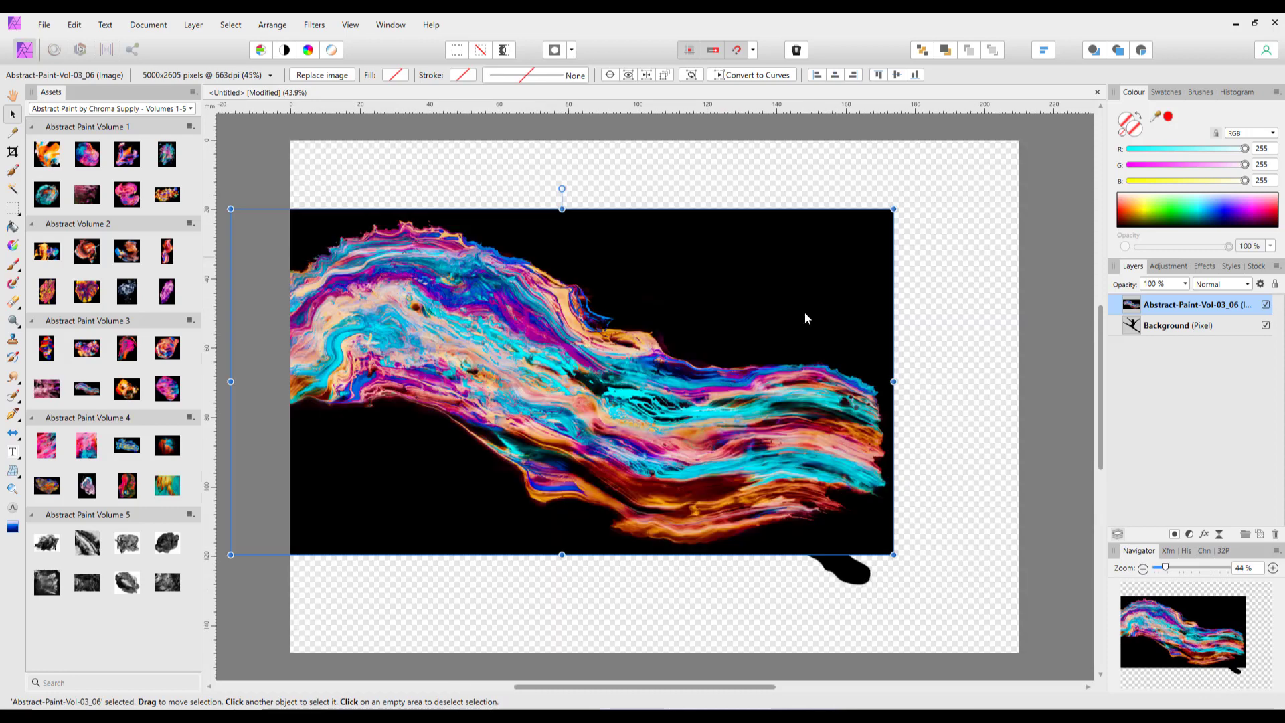
# - Rotate the paint image clockwise to follow the dancer's legs, shrink it to about 34% and position it over them
pyautogui.moveTo(617, 440); pyautogui.dragTo(691, 471)
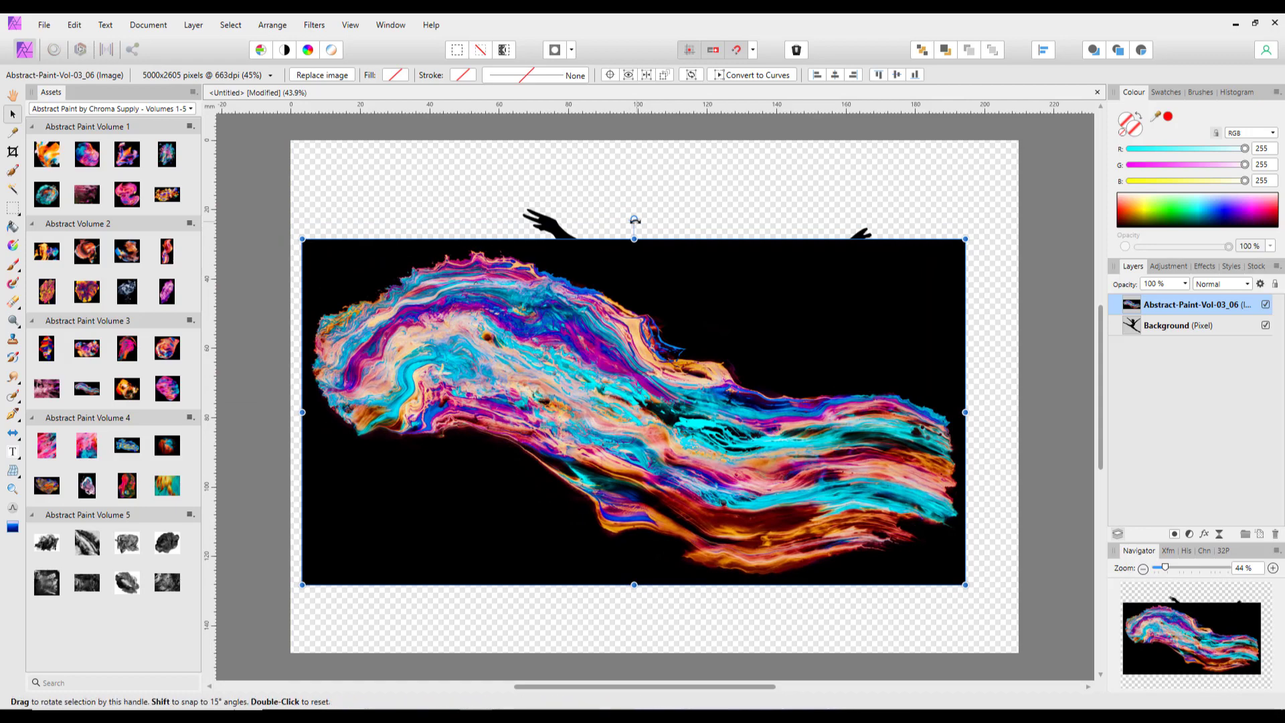
pyautogui.moveTo(632, 217); pyautogui.dragTo(704, 255)
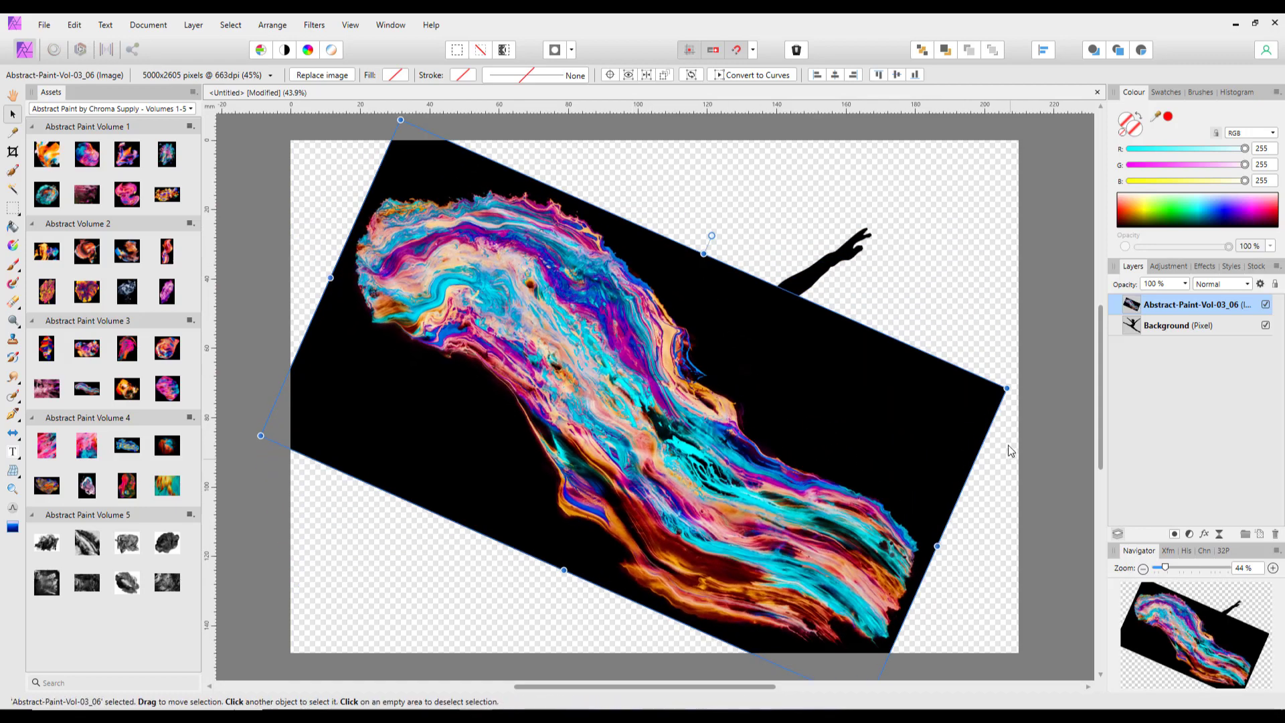
pyautogui.moveTo(1008, 393); pyautogui.dragTo(921, 410)
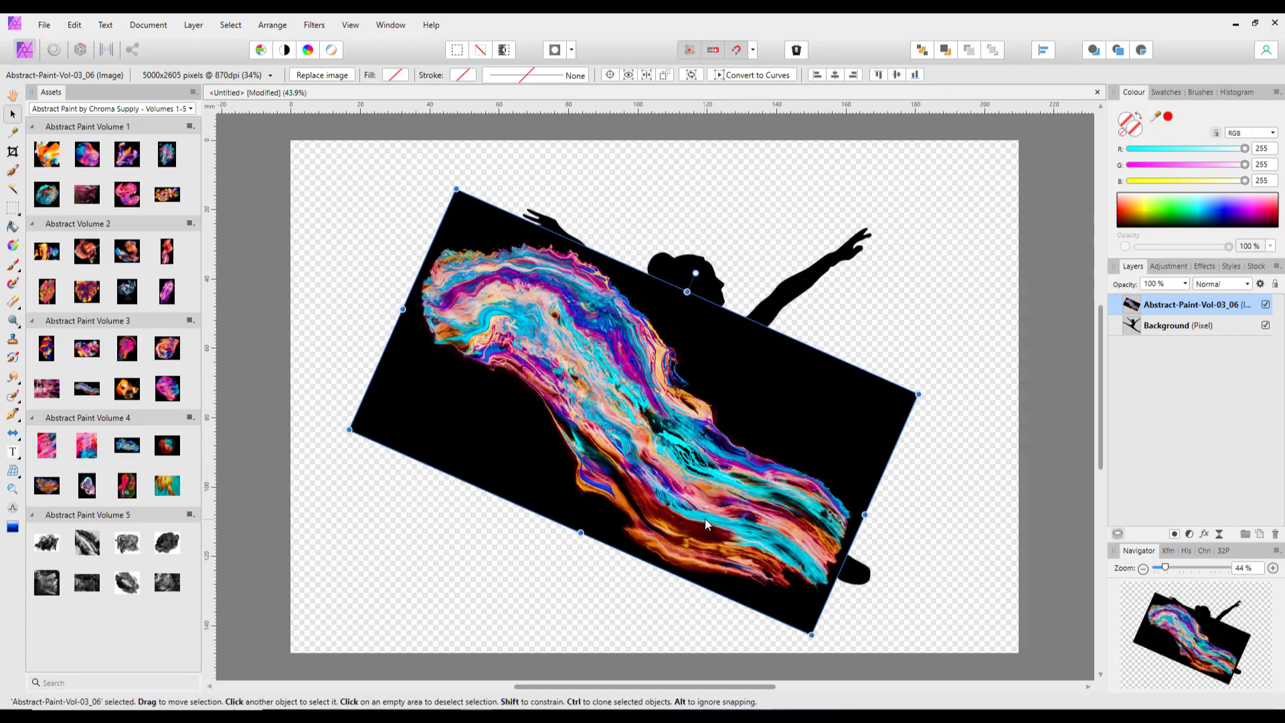
pyautogui.moveTo(705, 520); pyautogui.dragTo(726, 549)
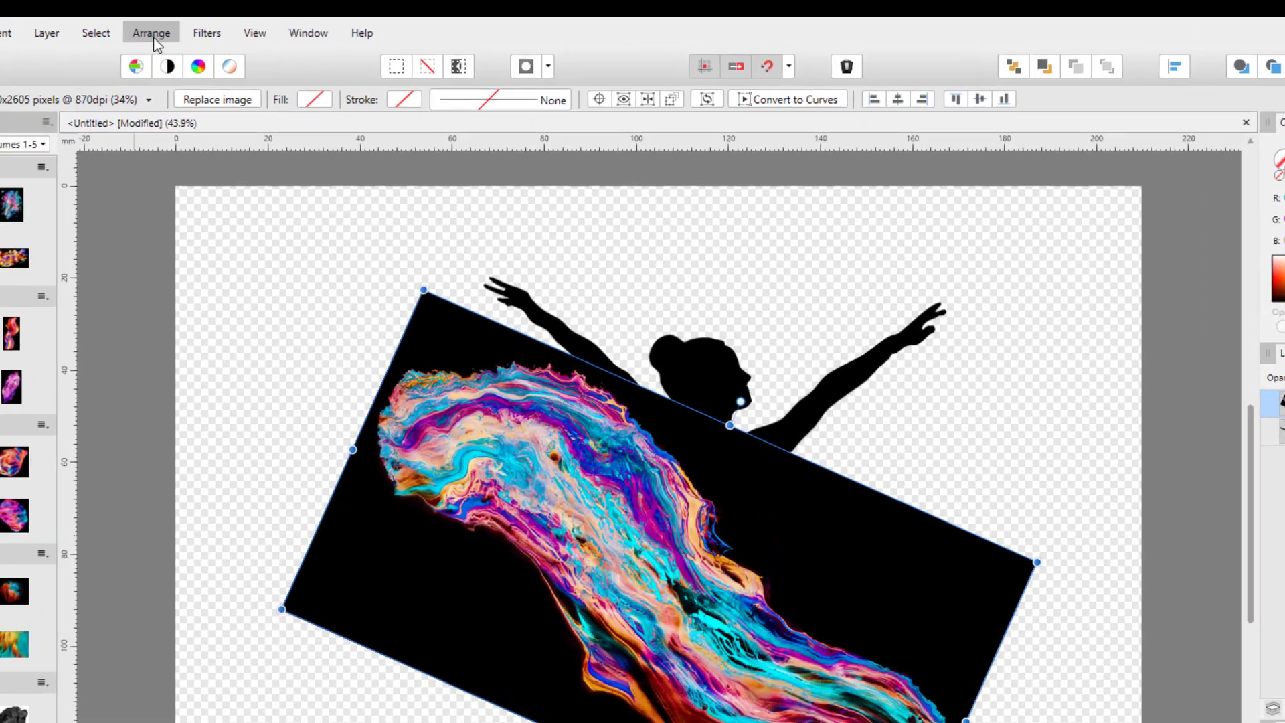
# - Nest the paint image inside the dancer layer, lengthen it along the legs, reduce its height, and deselect it
pyautogui.click(154, 37)
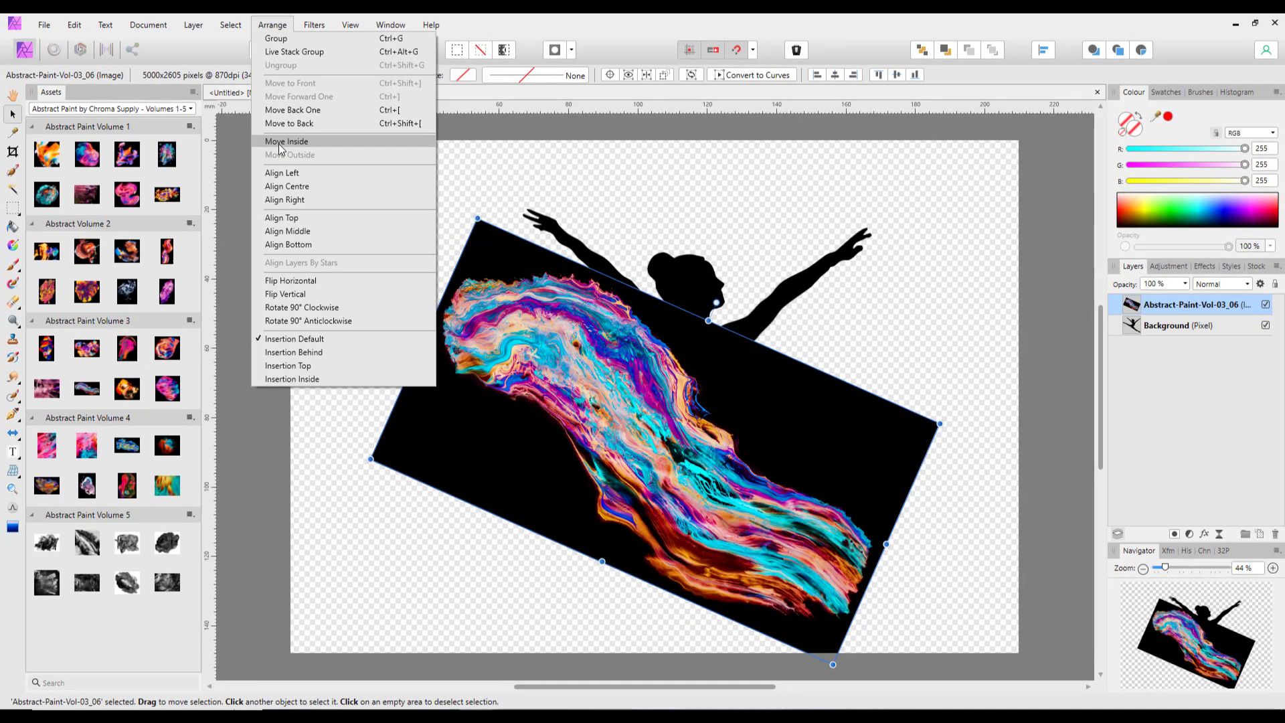
pyautogui.click(204, 172)
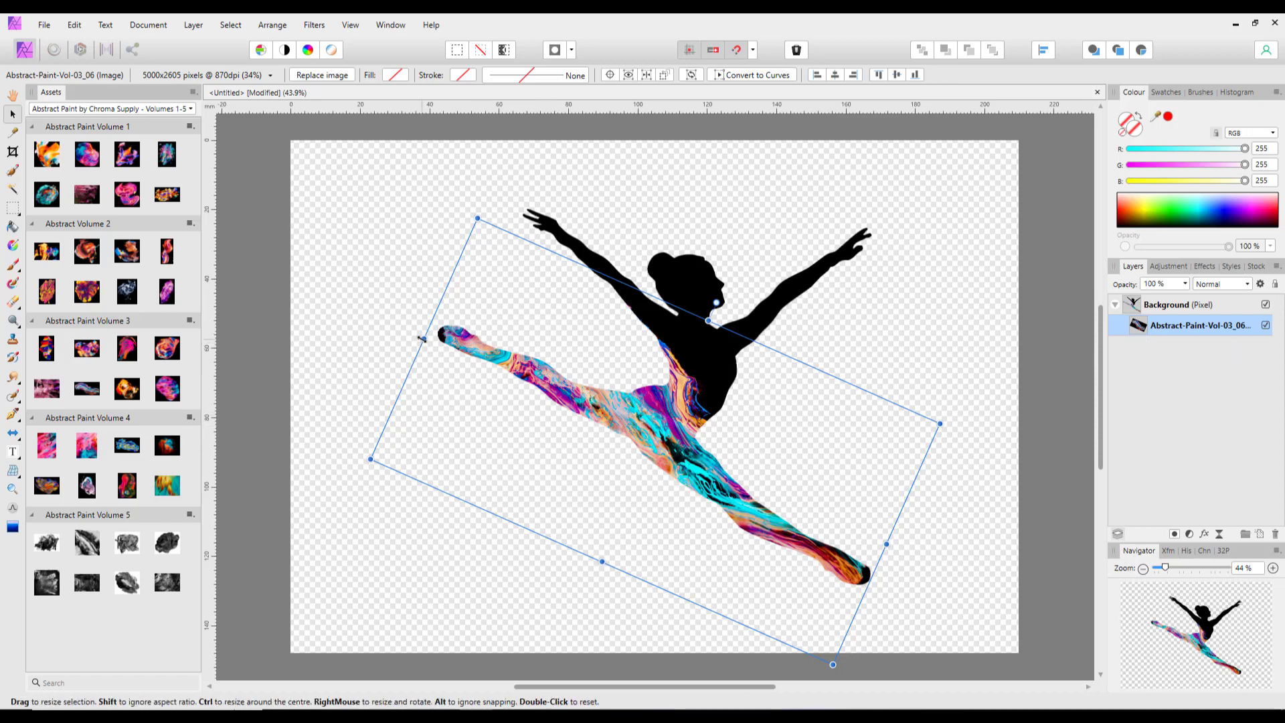
pyautogui.moveTo(422, 338); pyautogui.dragTo(417, 336)
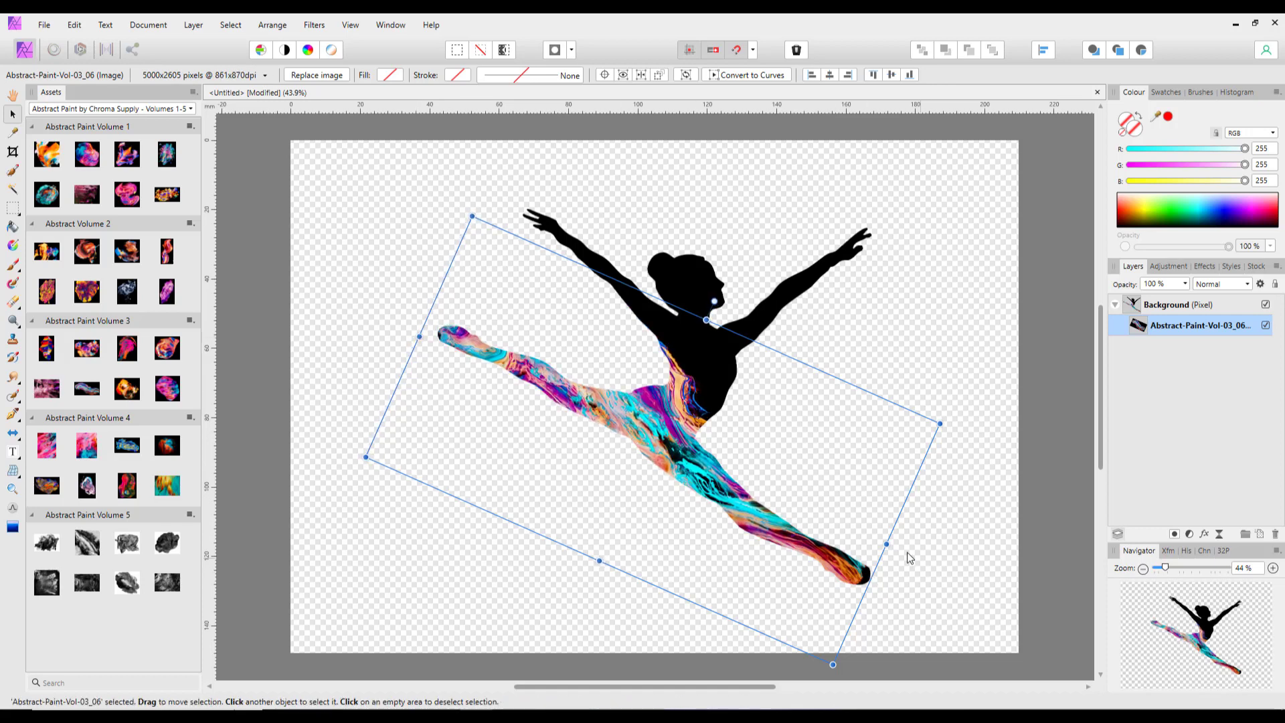
pyautogui.moveTo(887, 544); pyautogui.dragTo(893, 546)
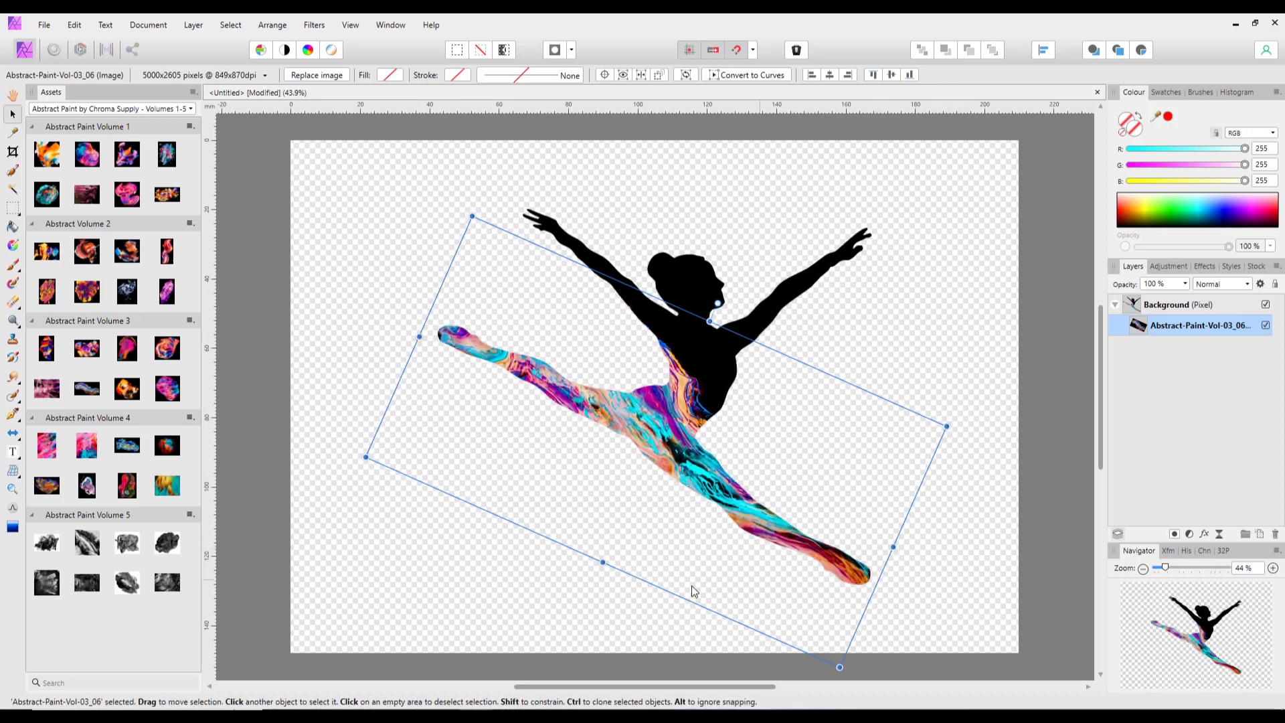
pyautogui.moveTo(603, 560); pyautogui.dragTo(615, 532)
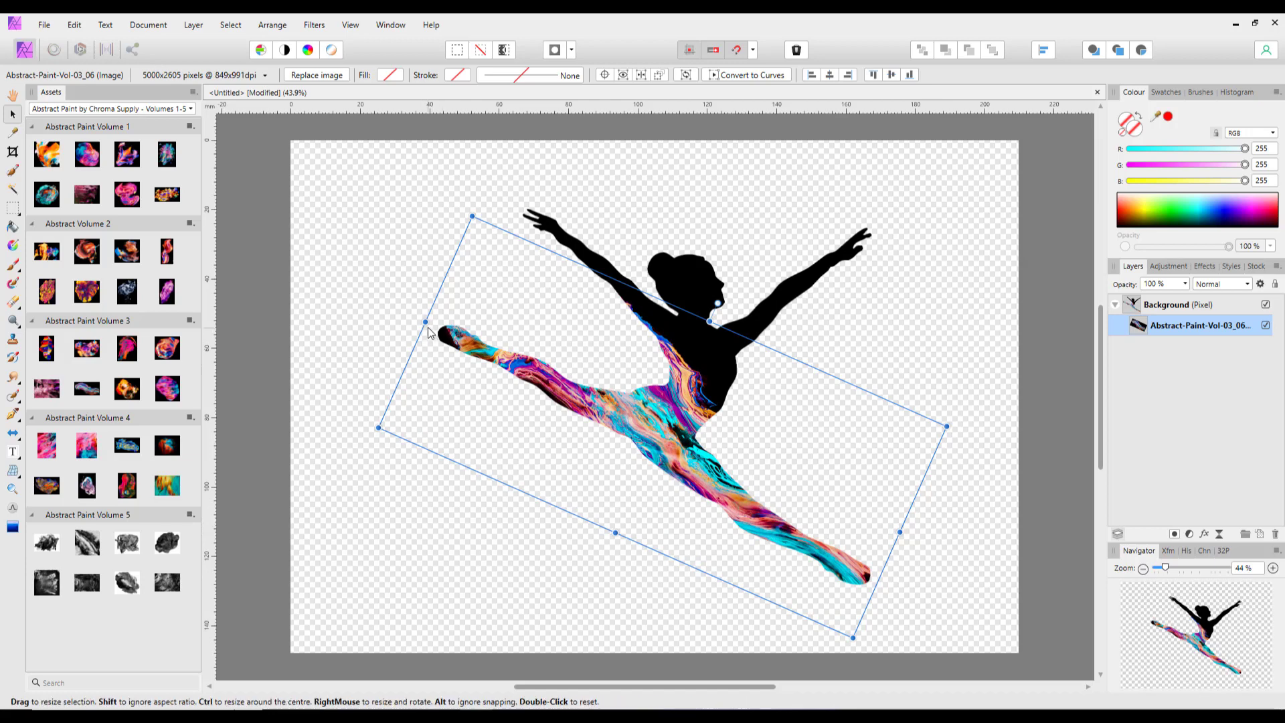
pyautogui.moveTo(424, 322); pyautogui.dragTo(409, 315)
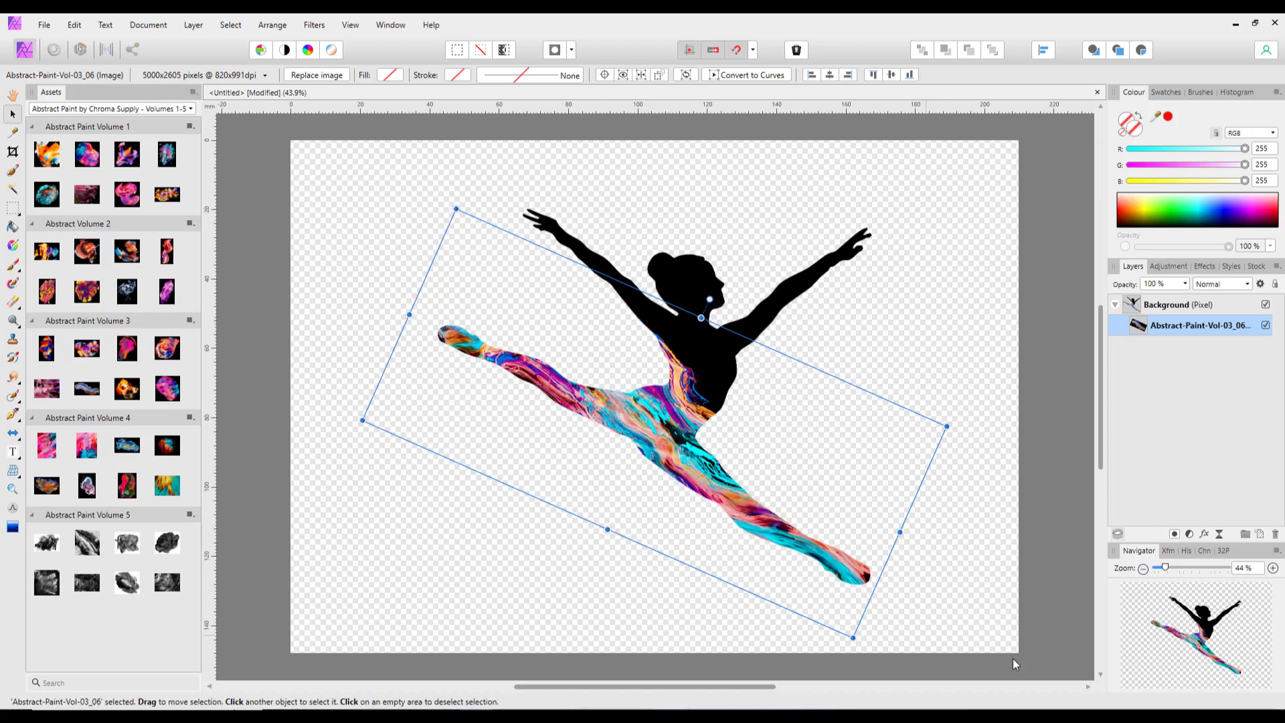
pyautogui.click(987, 565)
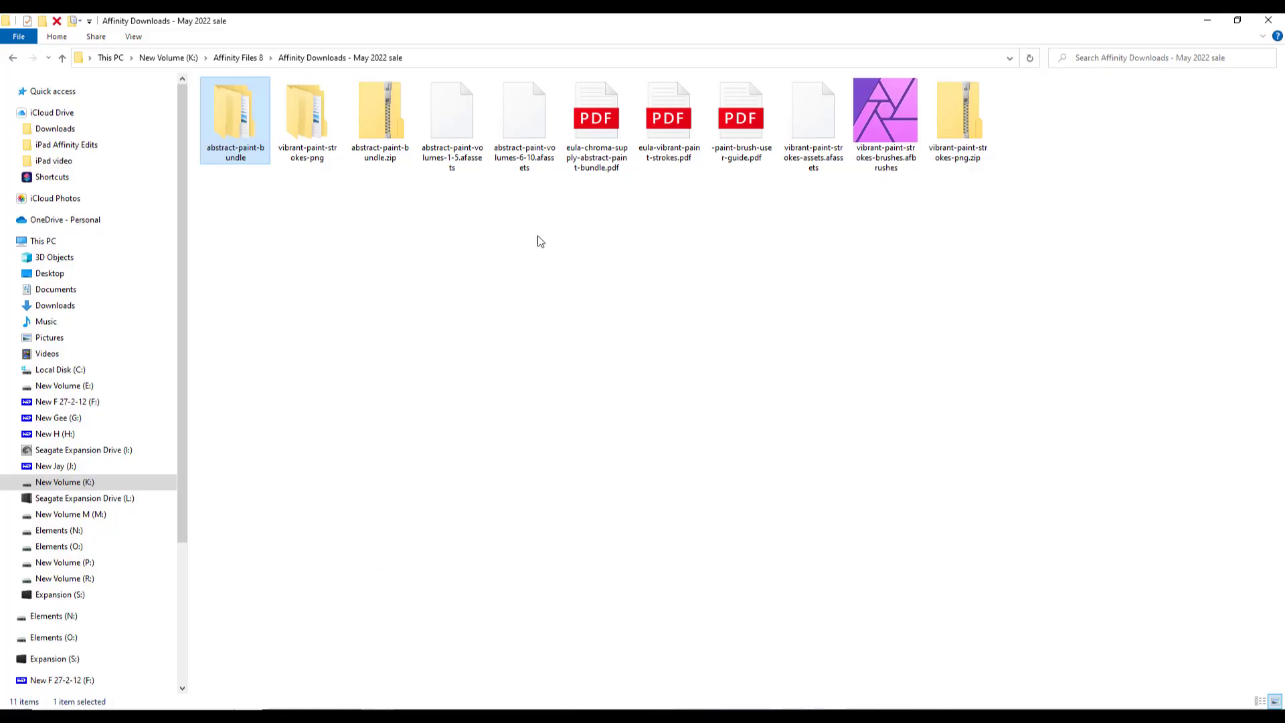
# - Open Abstract-Paint-Vol-03_03.jpg from the Abstract Paint Bundle folder inside abstract-paint-bundle in Affinity Photo
pyautogui.click(380, 260)
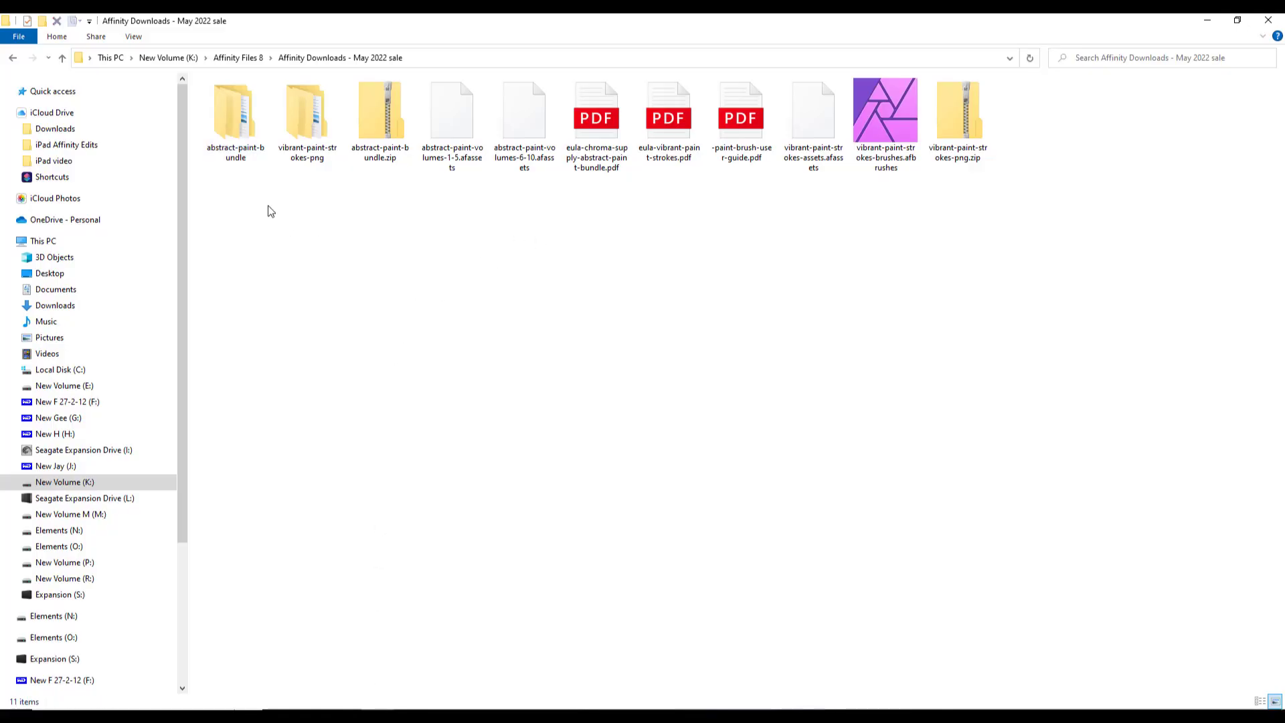
pyautogui.doubleClick(232, 127)
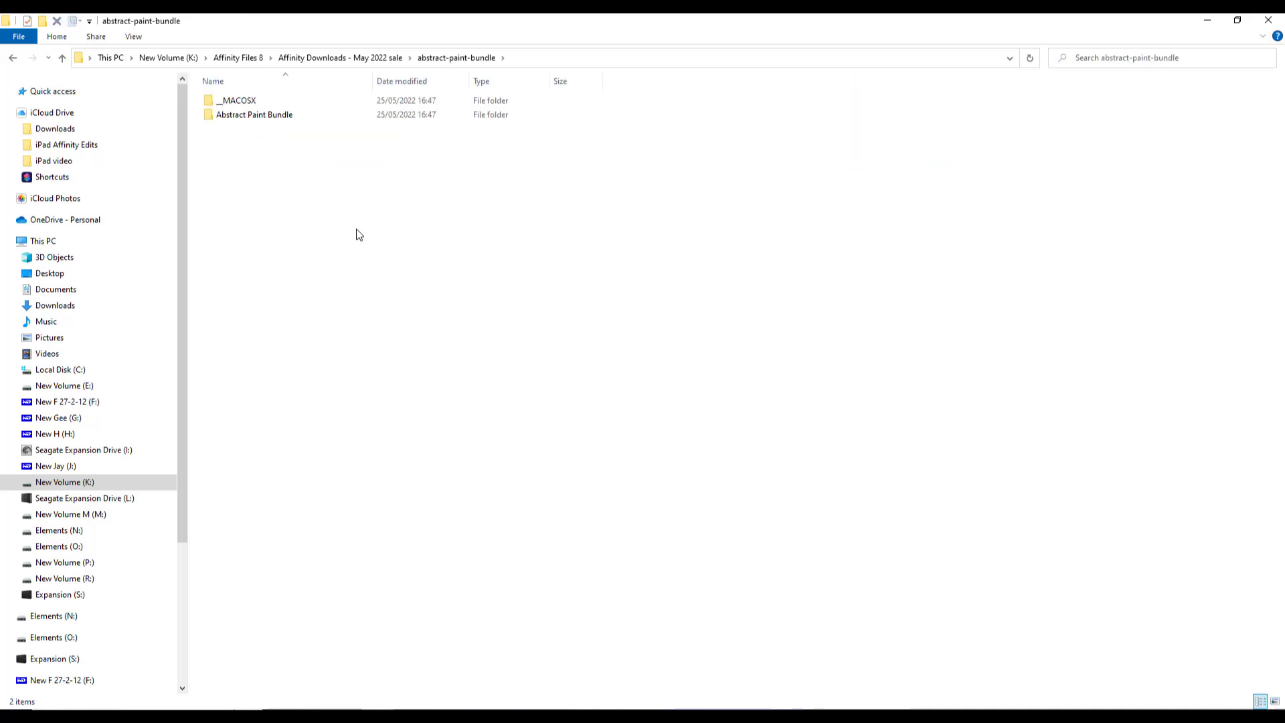
pyautogui.doubleClick(214, 116)
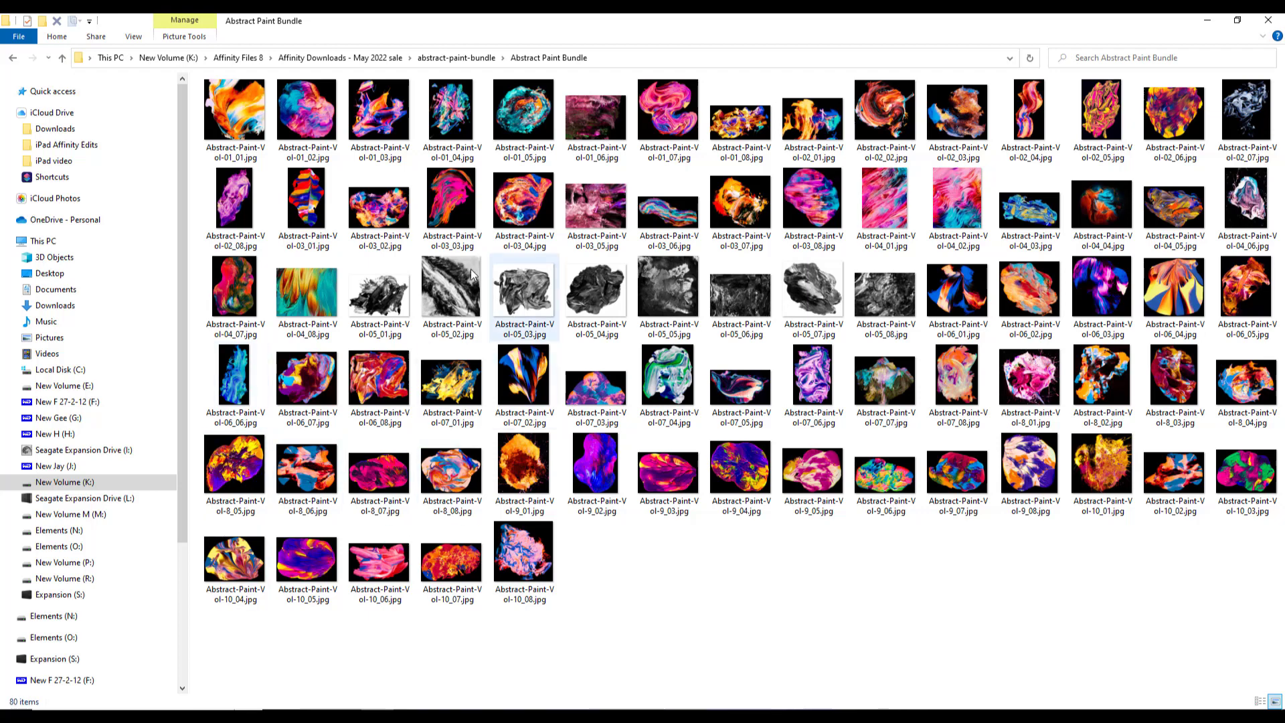
pyautogui.click(453, 198)
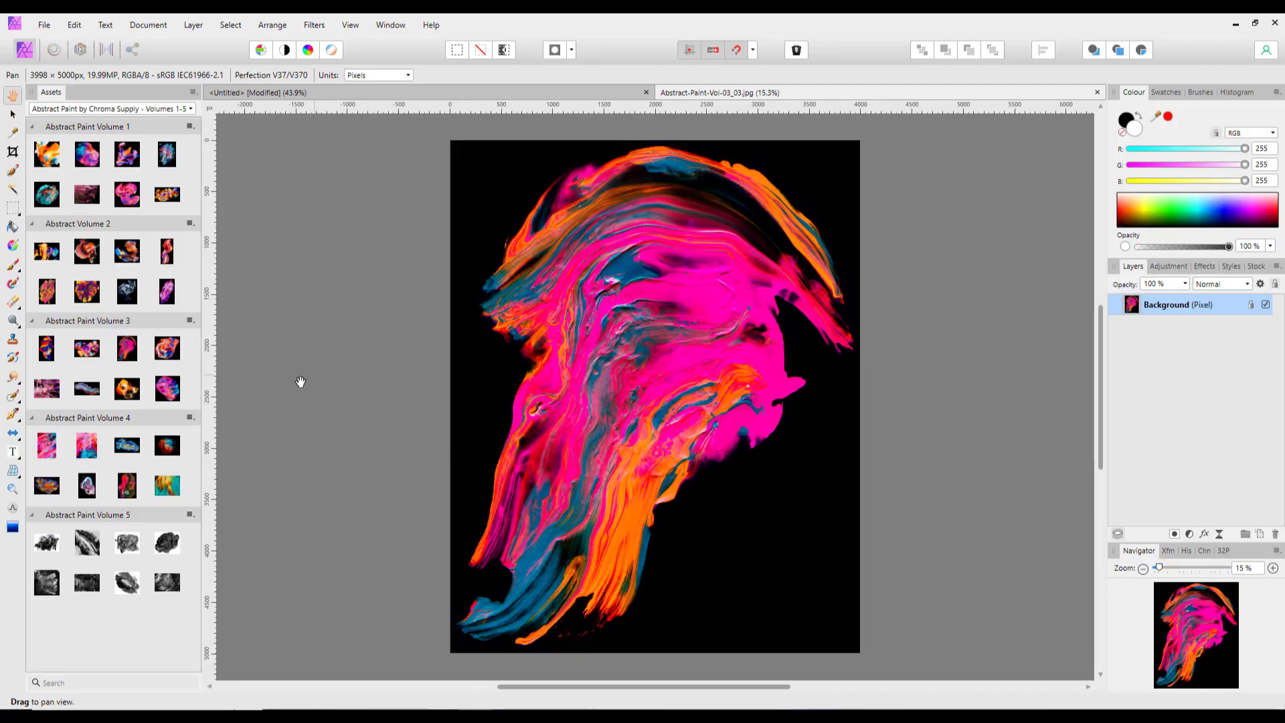
# - Hide the Assets panel and copy the paint photo's Background layer into the dancer layer of the untitled document, using Paste Inside
pyautogui.hotkey('ctrl', 'shift', 'h')
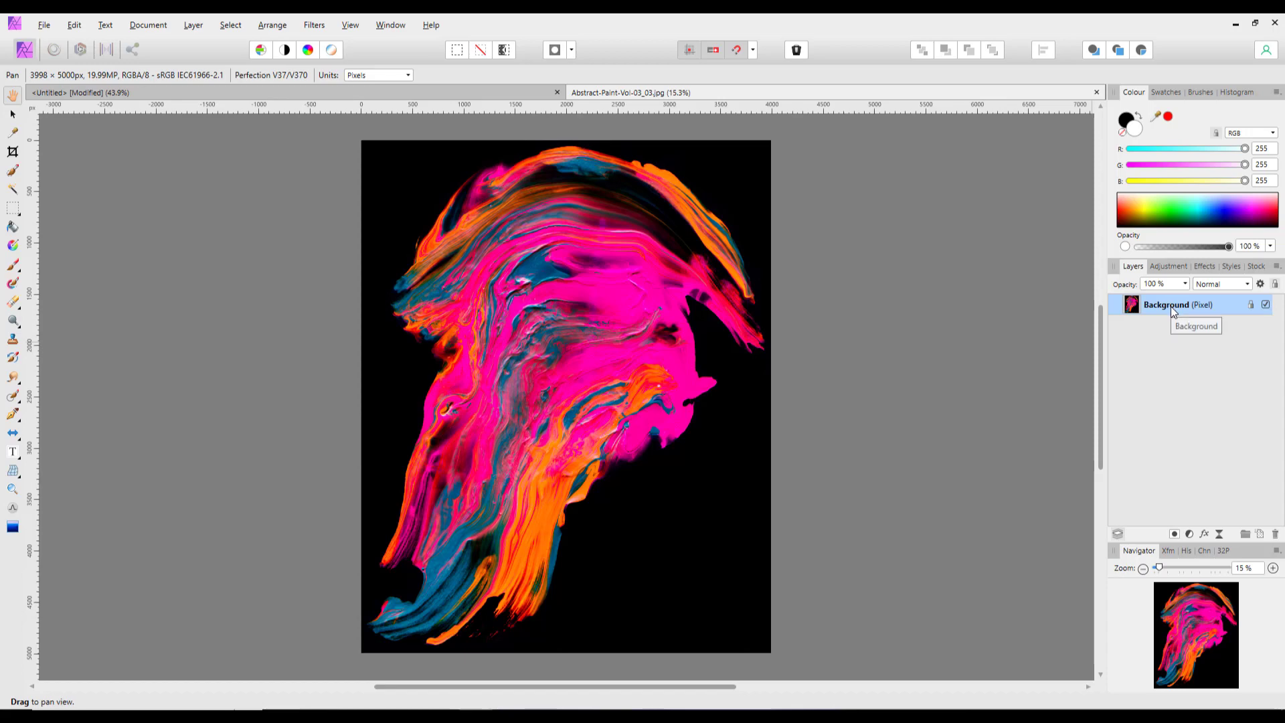
pyautogui.rightClick(1170, 306)
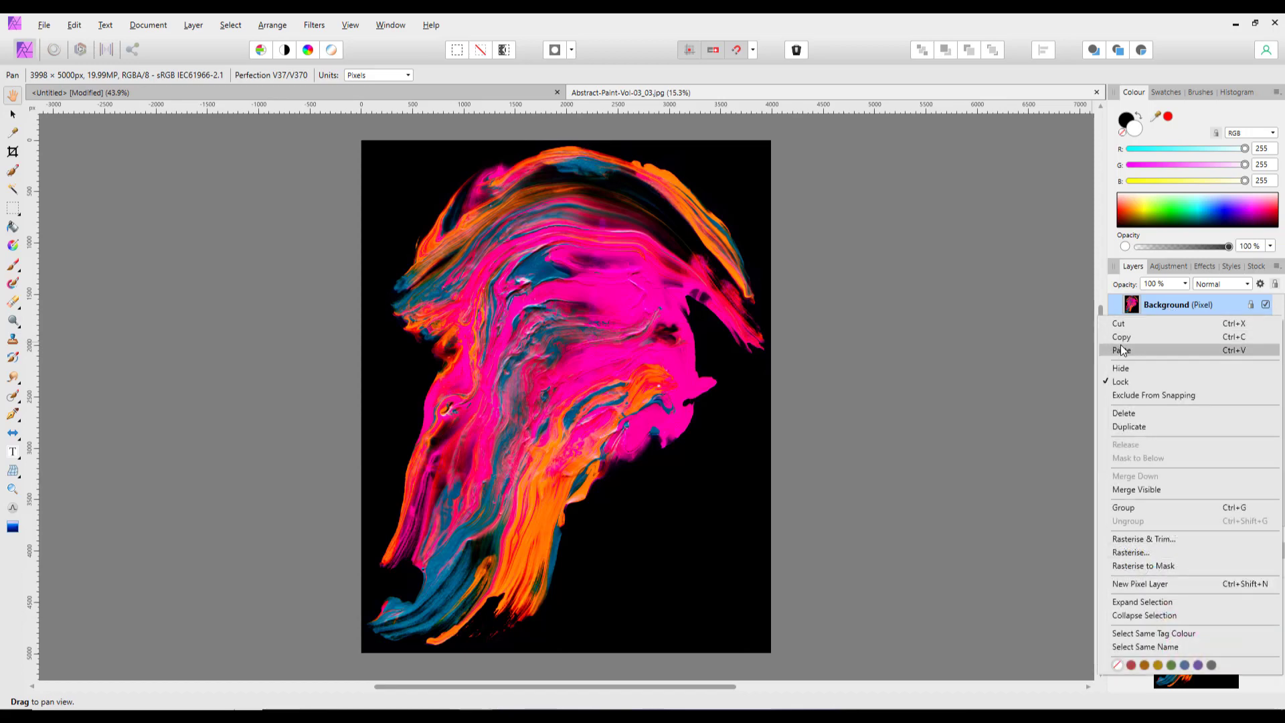
pyautogui.click(1124, 342)
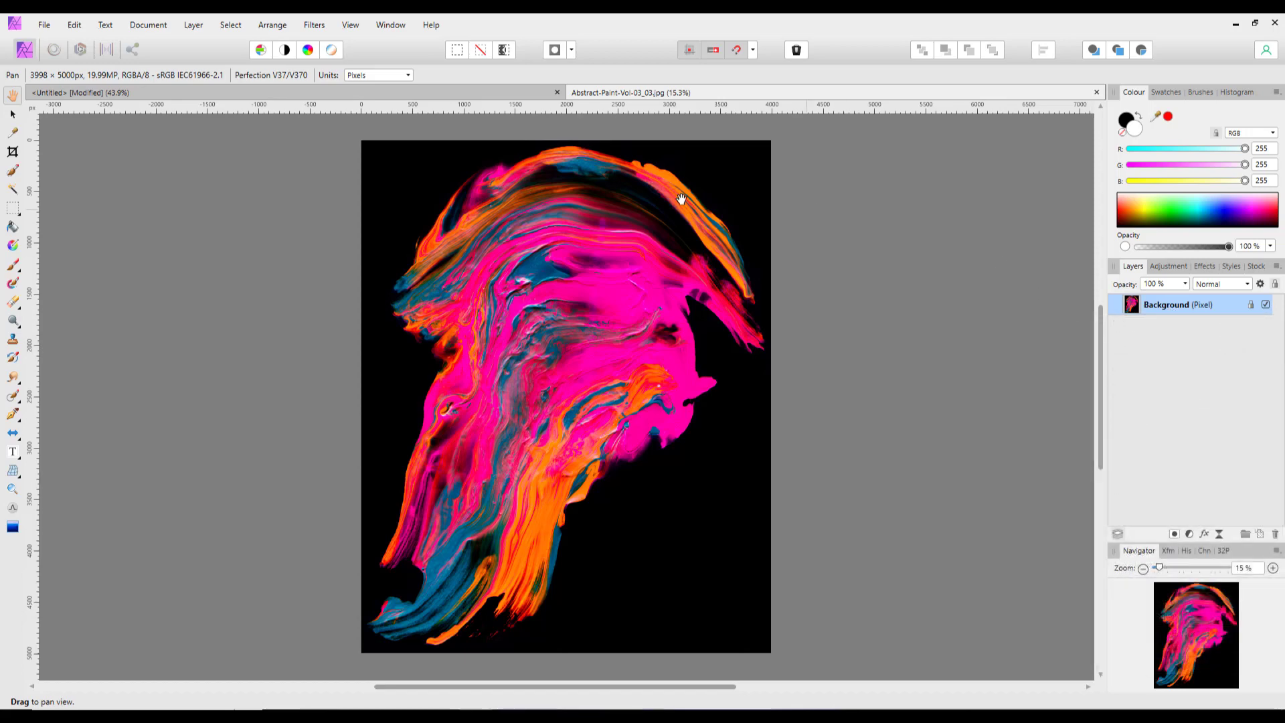
pyautogui.click(480, 101)
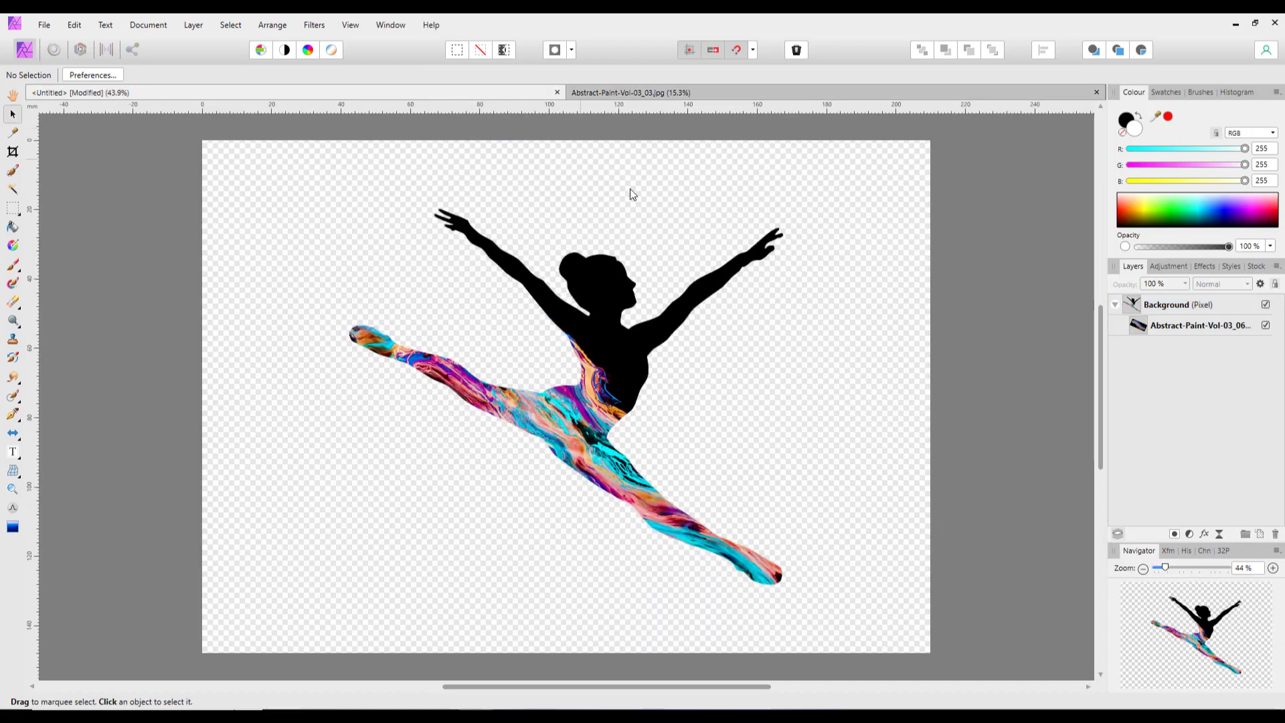
pyautogui.click(1164, 310)
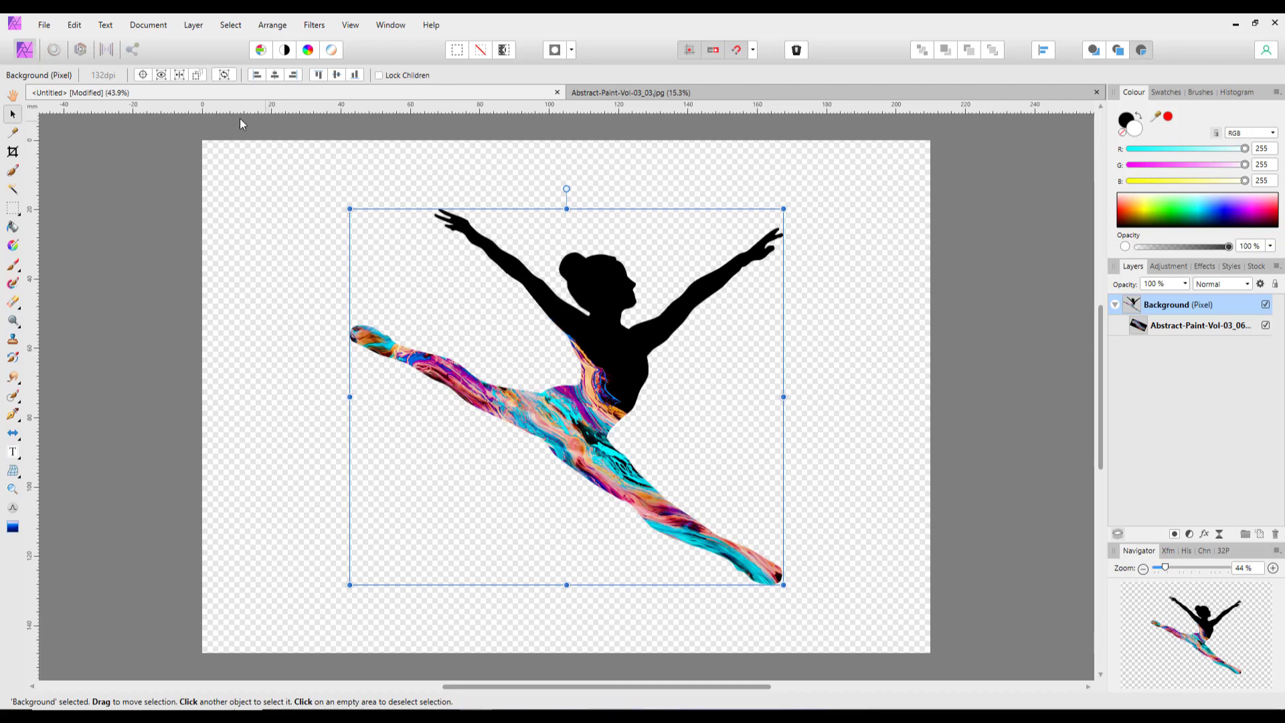
pyautogui.click(78, 32)
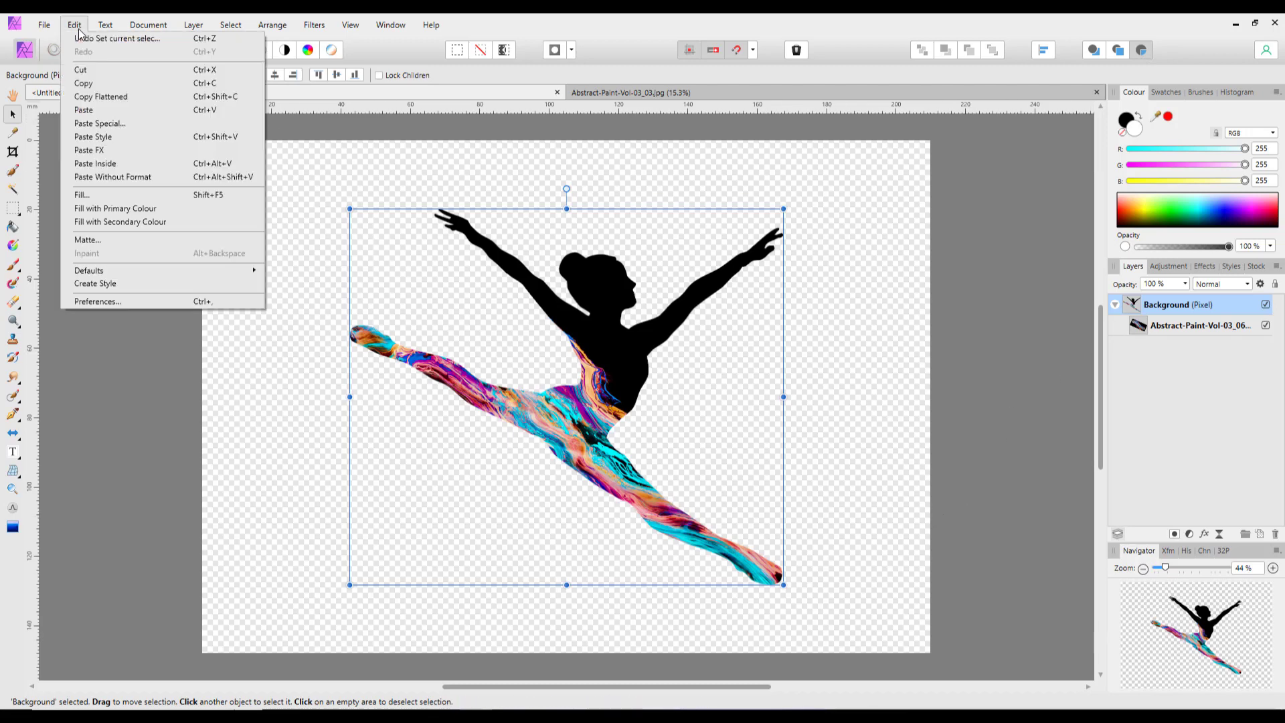
pyautogui.click(101, 107)
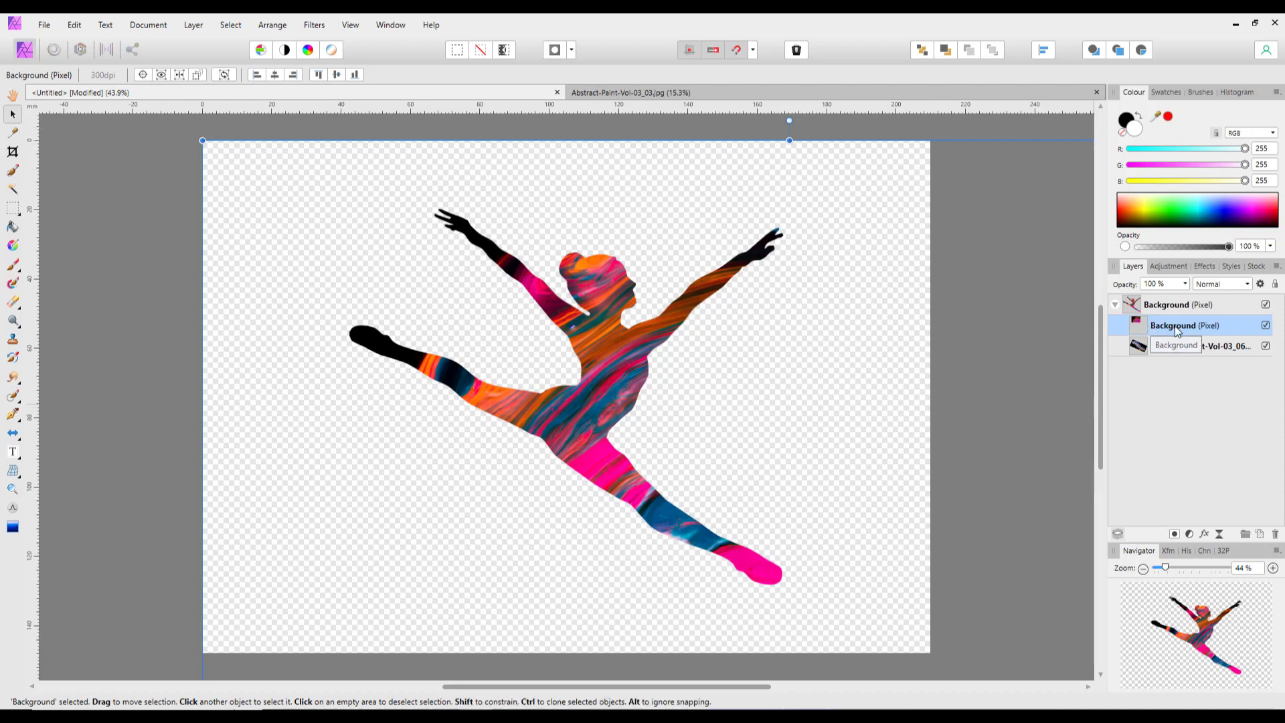
# - Scale the pasted paint layer down to about 1612 dpi, position it over the dancer's torso and front arm, and deselect it
pyautogui.scroll(-2, 1036, 358)
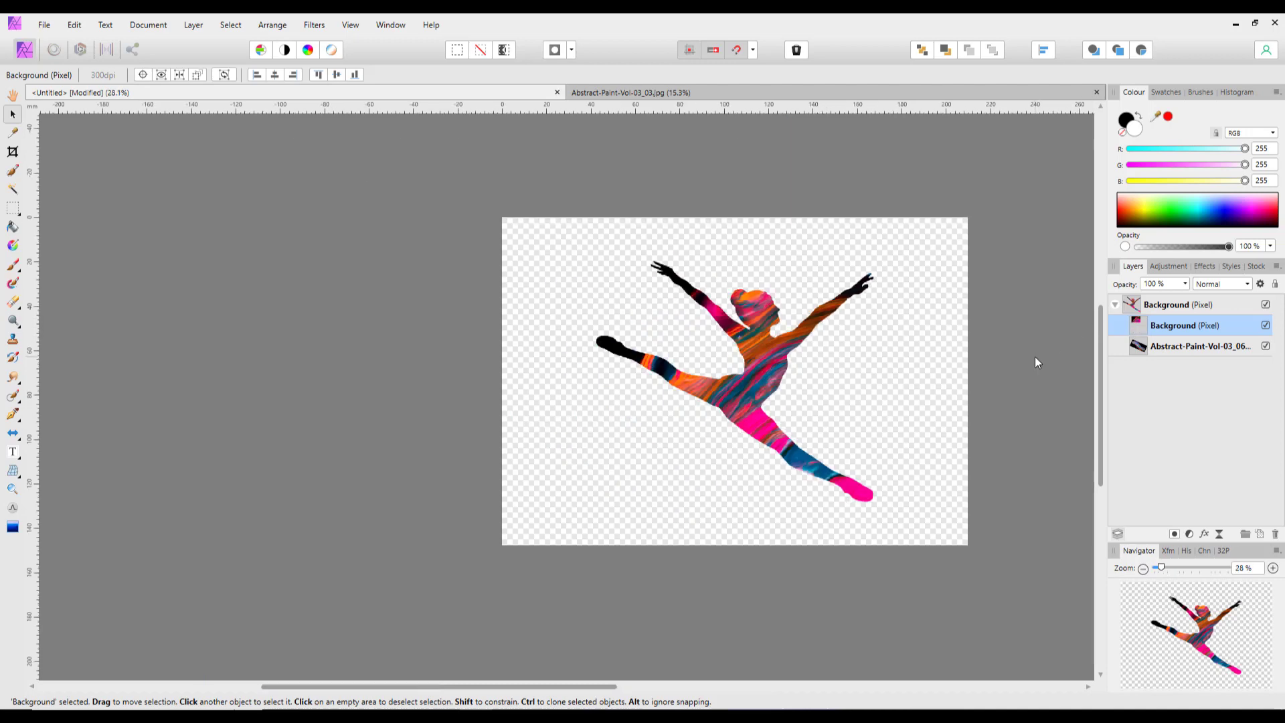
pyautogui.scroll(-1, 1035, 357)
pyautogui.moveTo(985, 593)
pyautogui.mouseDown()
pyautogui.moveTo(922, 593)
pyautogui.moveTo(905, 561)
pyautogui.moveTo(420, 507)
pyautogui.mouseUp()
pyautogui.moveTo(477, 689); pyautogui.dragTo(558, 690)
pyautogui.scroll(-2, 606, 522)
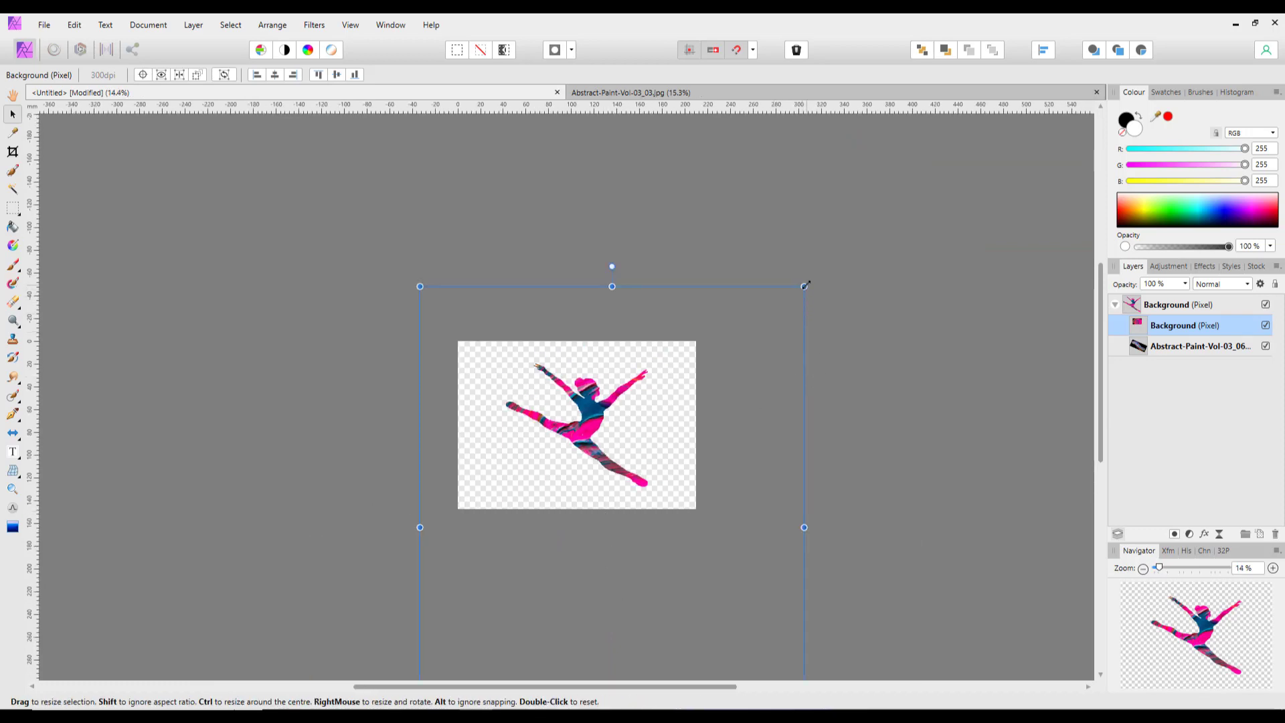
pyautogui.moveTo(805, 285); pyautogui.dragTo(643, 429)
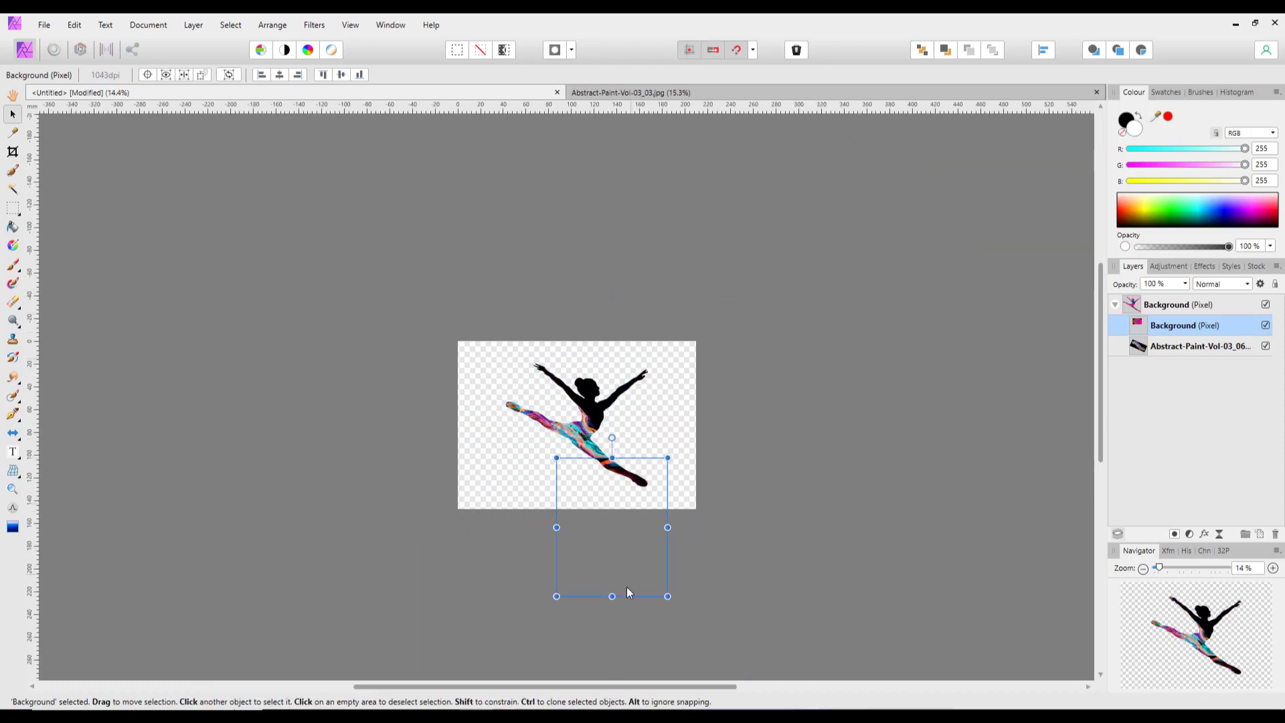
pyautogui.moveTo(623, 558); pyautogui.dragTo(611, 421)
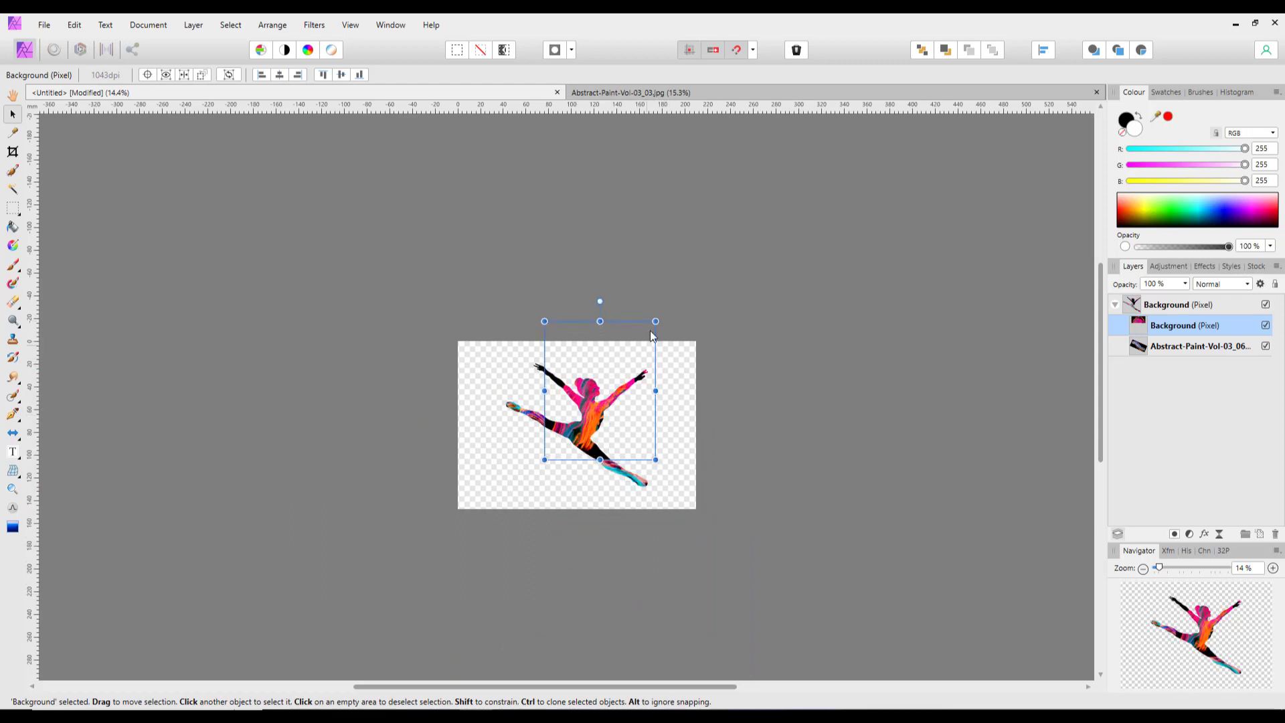
pyautogui.moveTo(655, 322); pyautogui.dragTo(635, 346)
pyautogui.scroll(3, 601, 462)
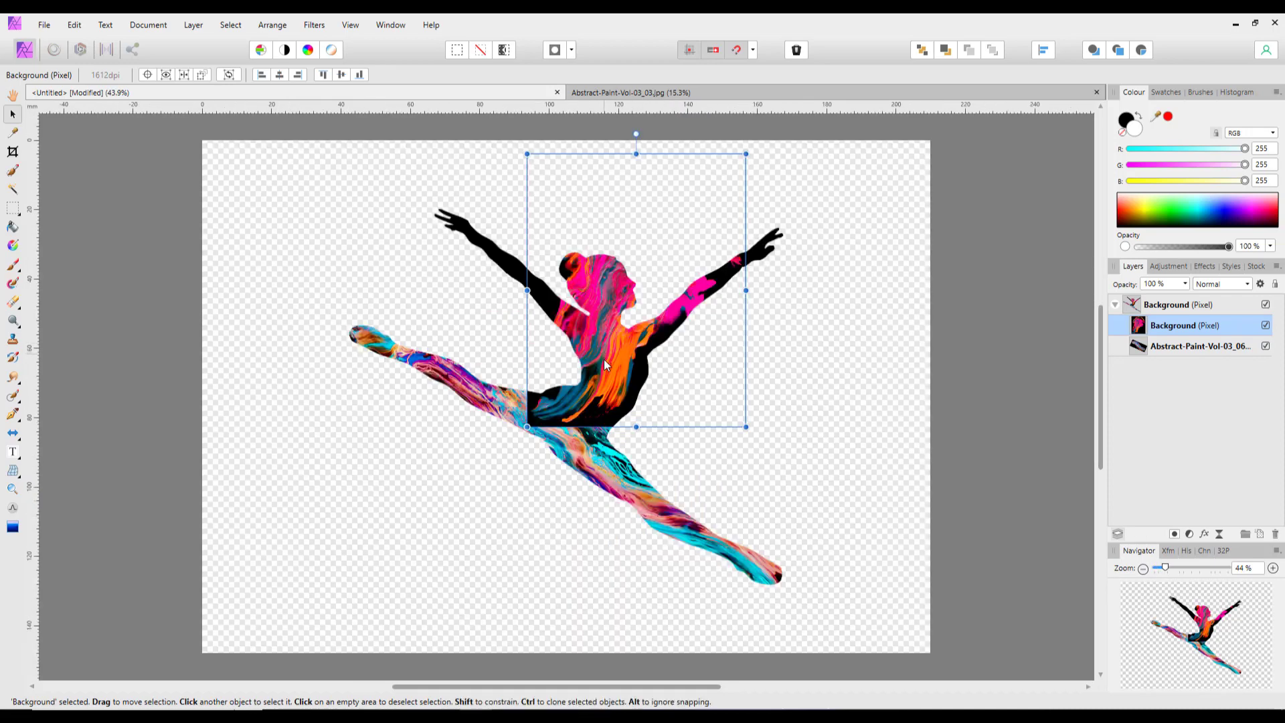
pyautogui.moveTo(603, 359); pyautogui.dragTo(657, 360)
pyautogui.click(992, 440)
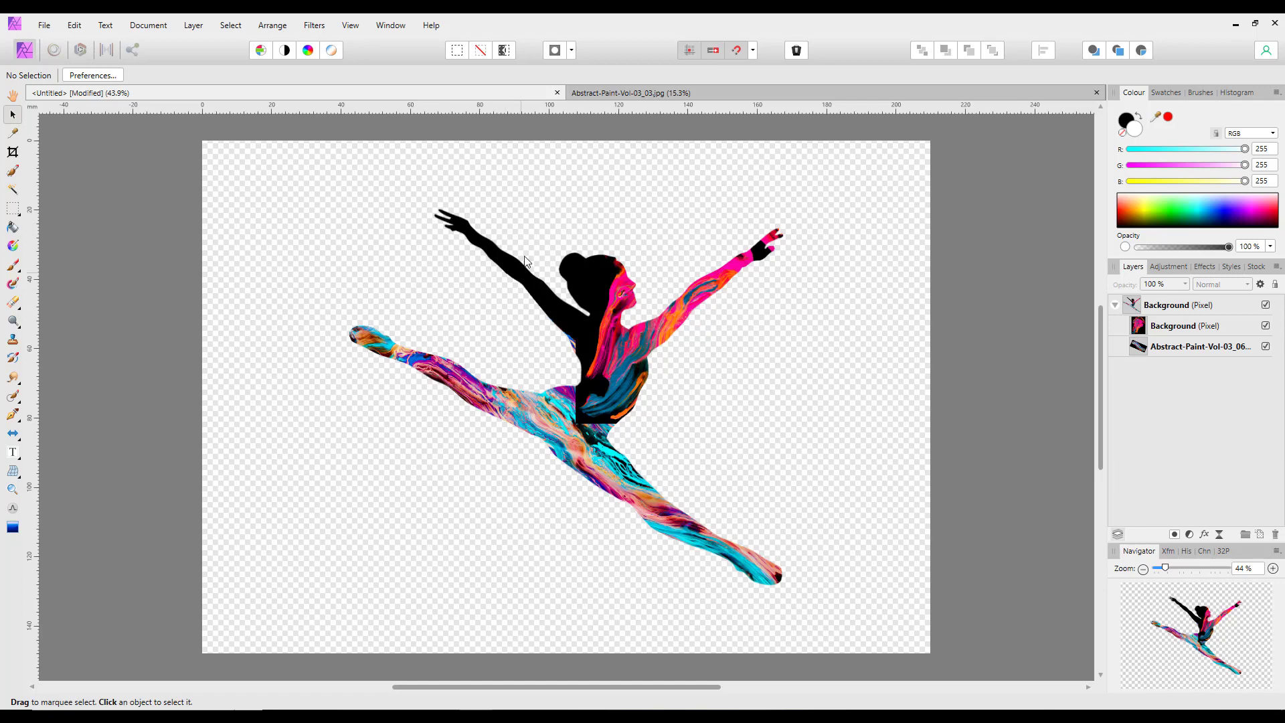
# - Select the dancer layer and show the Abstract Paint by Chroma Supply - Volumes 6-10 collection in the Assets panel
pyautogui.click(1178, 306)
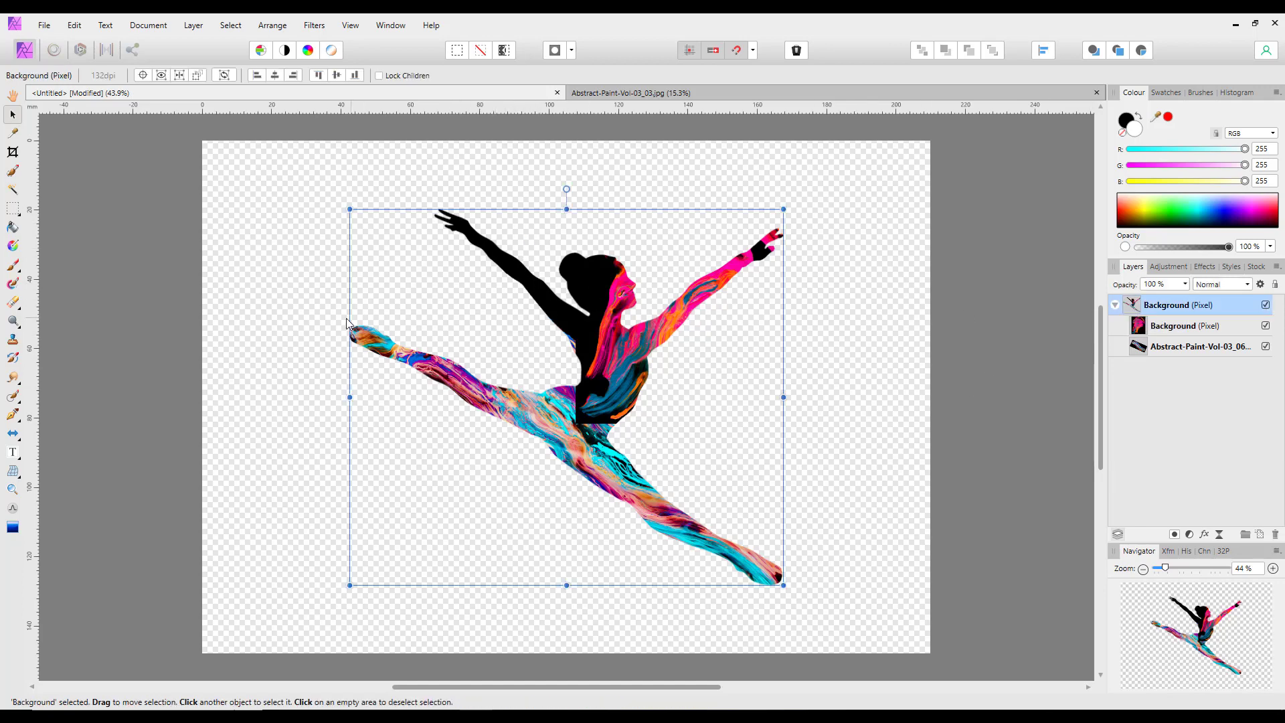
pyautogui.hotkey('alt', 'a')
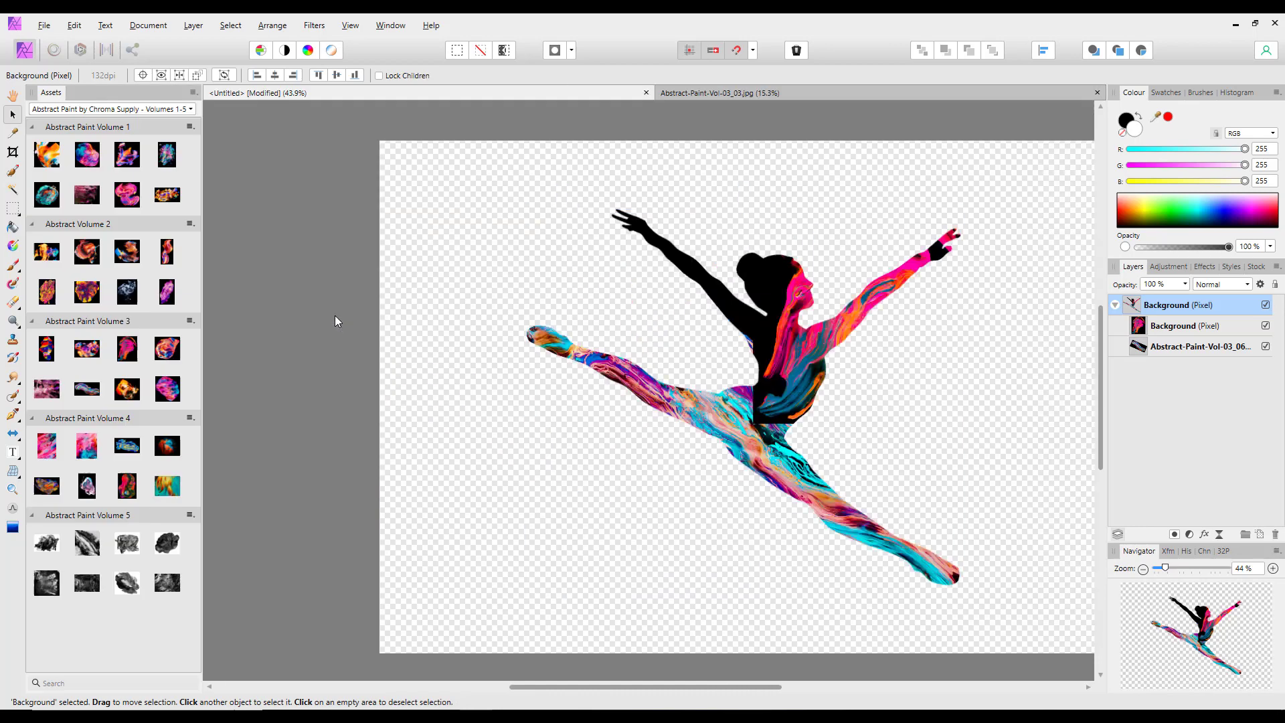
pyautogui.click(192, 116)
pyautogui.click(191, 128)
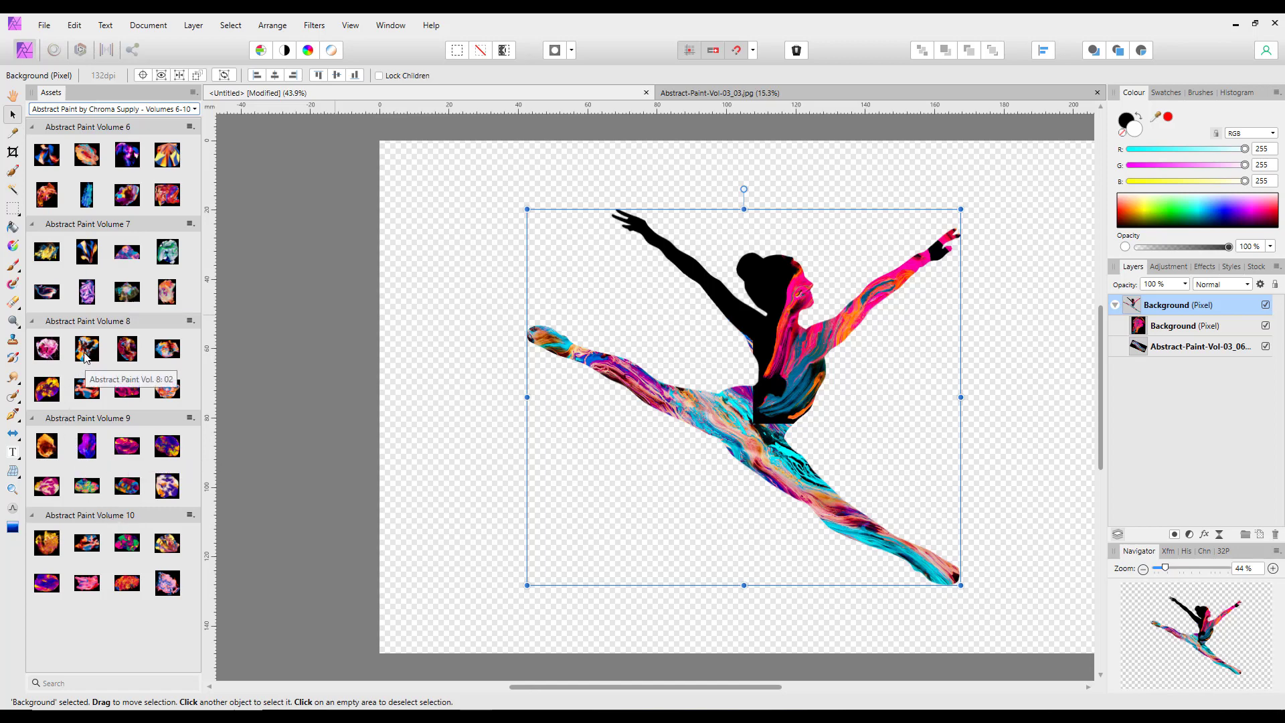
# - Place the Abstract Paint Vol. 8: 02 asset, scale it down proportionally to about 33%, and move it over the dancer's upper body
pyautogui.moveTo(85, 354); pyautogui.dragTo(828, 451)
pyautogui.scroll(-5, 803, 462)
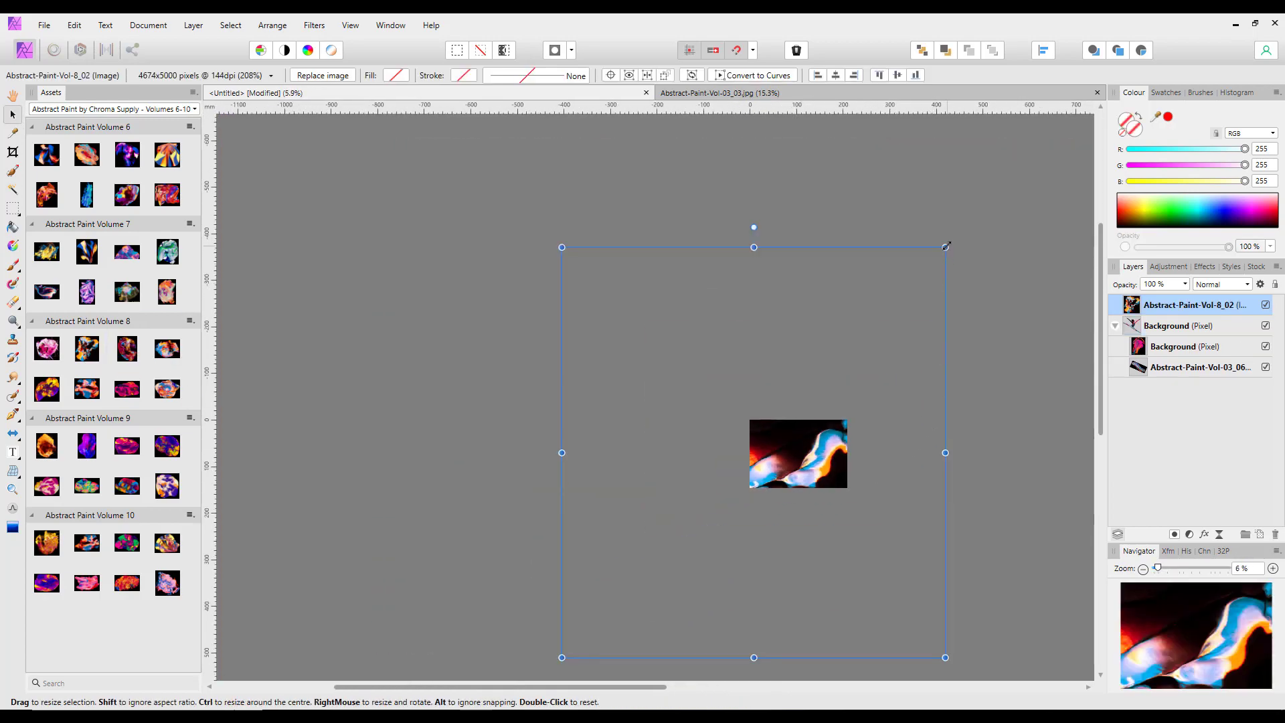
pyautogui.moveTo(945, 246); pyautogui.dragTo(770, 403)
pyautogui.hotkey('ctrl', '0')
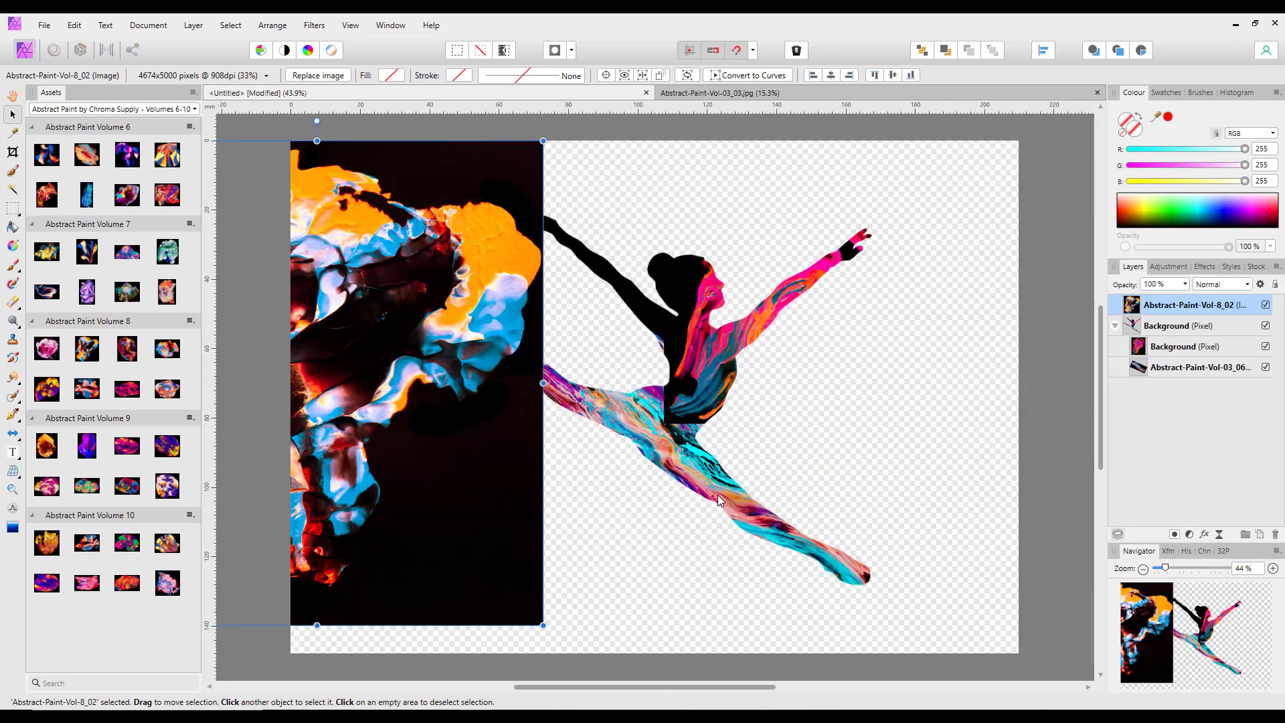
pyautogui.moveTo(413, 465); pyautogui.dragTo(616, 392)
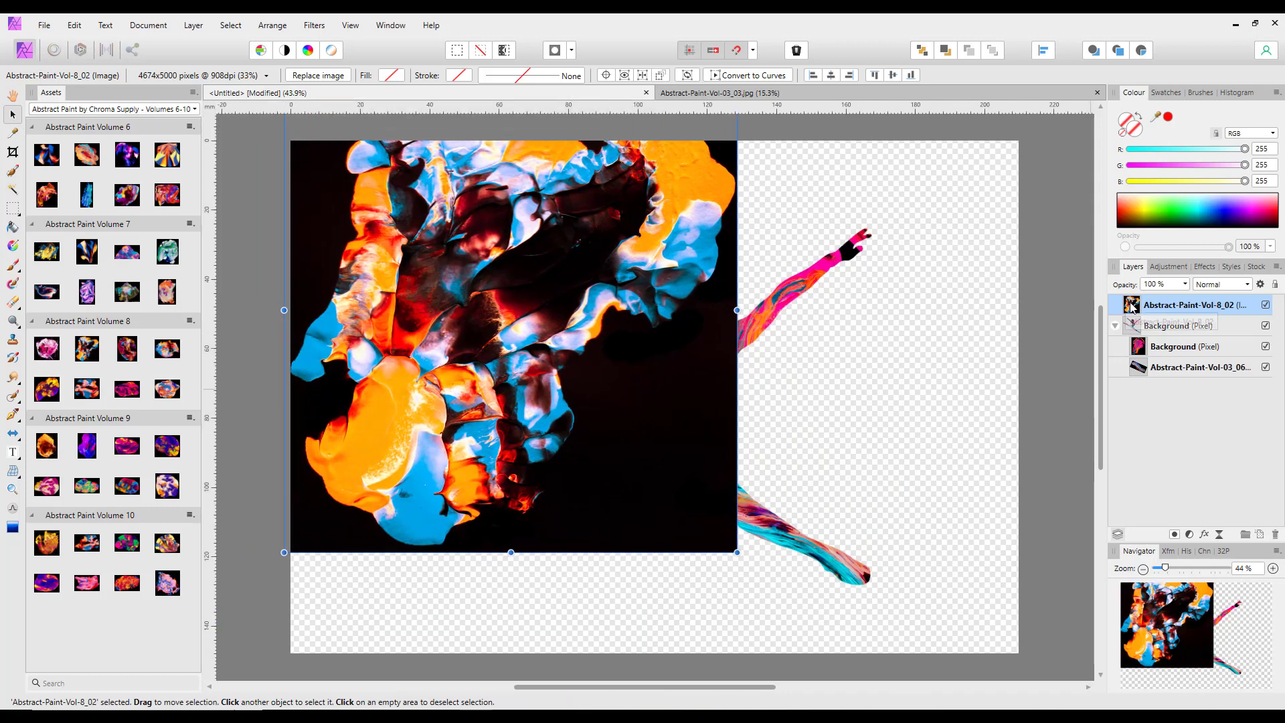
# - Nest the paint image inside the dancer layer, then shrink it to about 15% and move it over the head and rear arm
pyautogui.click(273, 27)
pyautogui.click(300, 142)
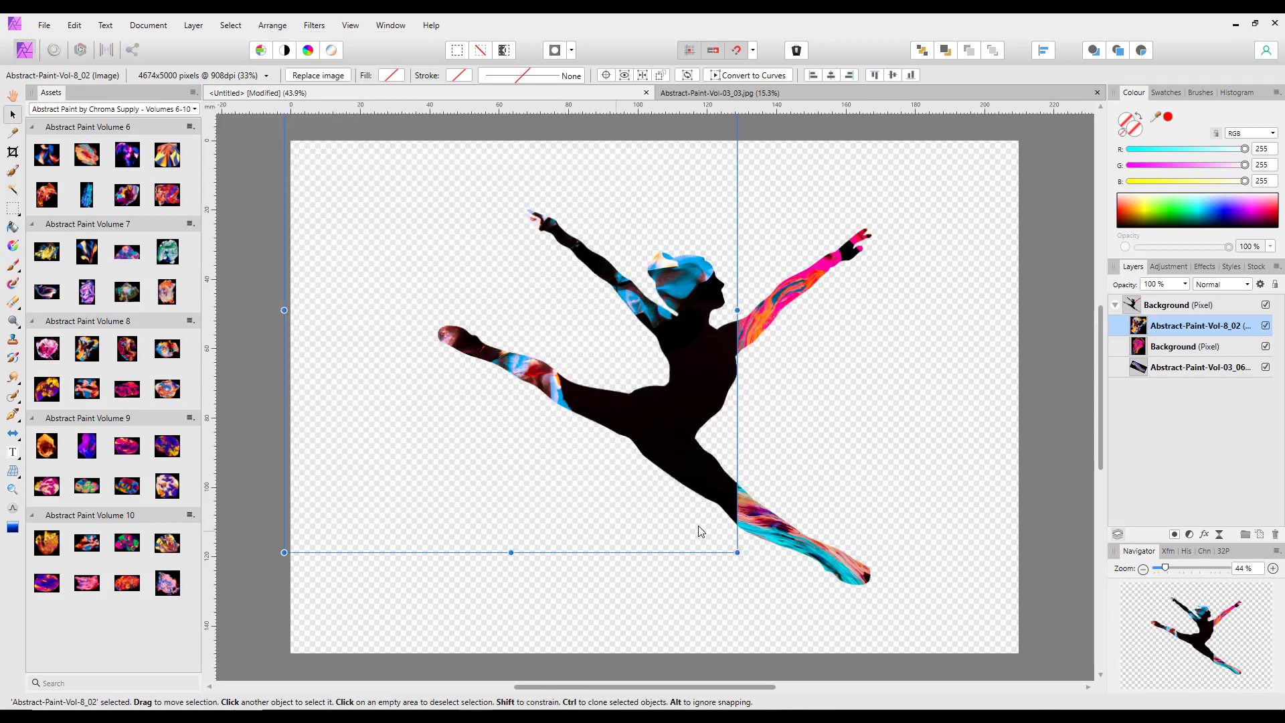
pyautogui.scroll(-3, 754, 562)
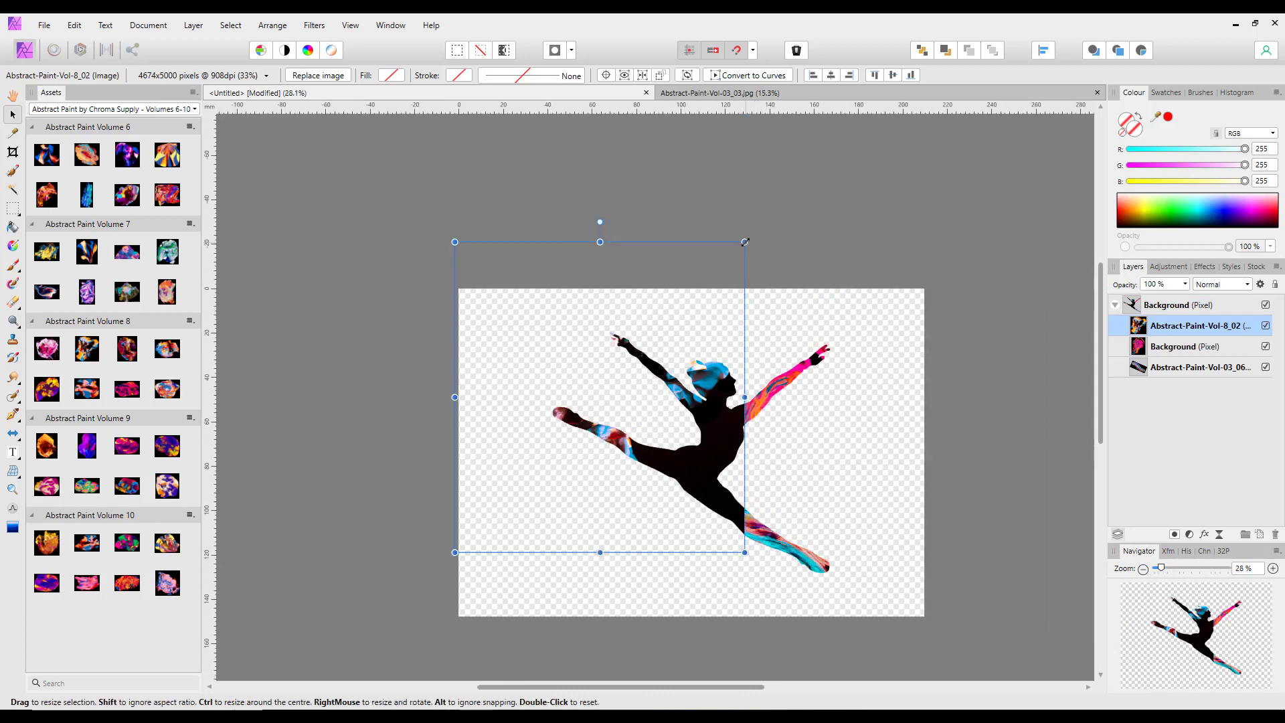
pyautogui.moveTo(745, 241)
pyautogui.mouseDown()
pyautogui.moveTo(669, 301)
pyautogui.moveTo(666, 326)
pyautogui.mouseUp()
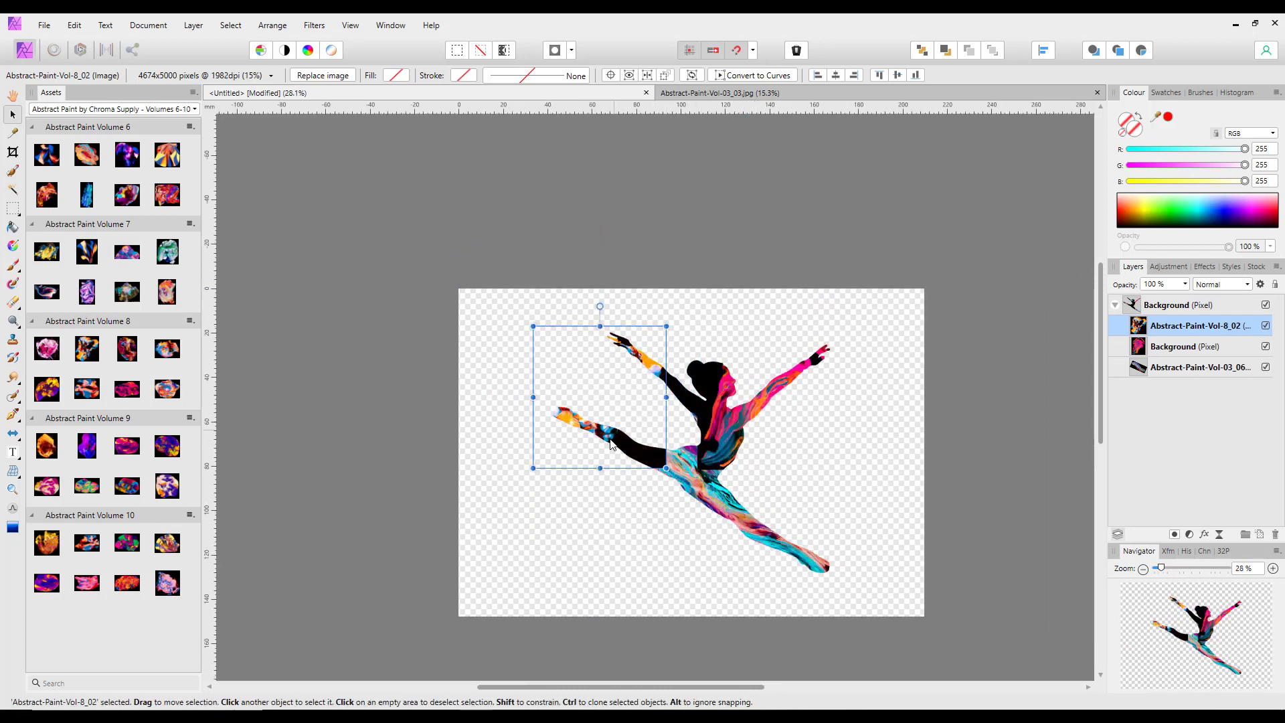
pyautogui.moveTo(610, 440); pyautogui.dragTo(698, 410)
# - Rotate the paint image counterclockwise to follow the rear arm, and reposition and slightly stretch it to cover the head and whole hand
pyautogui.moveTo(684, 267)
pyautogui.mouseDown()
pyautogui.moveTo(643, 278)
pyautogui.moveTo(626, 305)
pyautogui.mouseUp()
pyautogui.moveTo(710, 418); pyautogui.dragTo(694, 415)
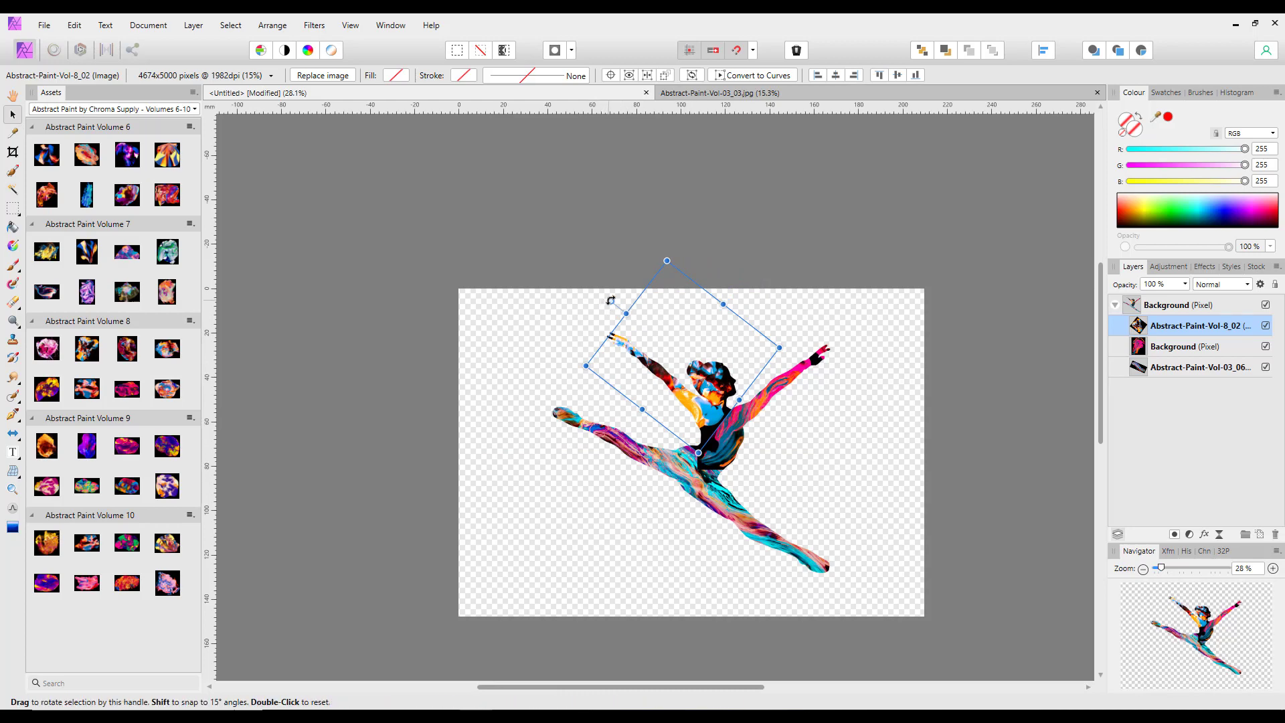
pyautogui.moveTo(610, 301); pyautogui.dragTo(607, 304)
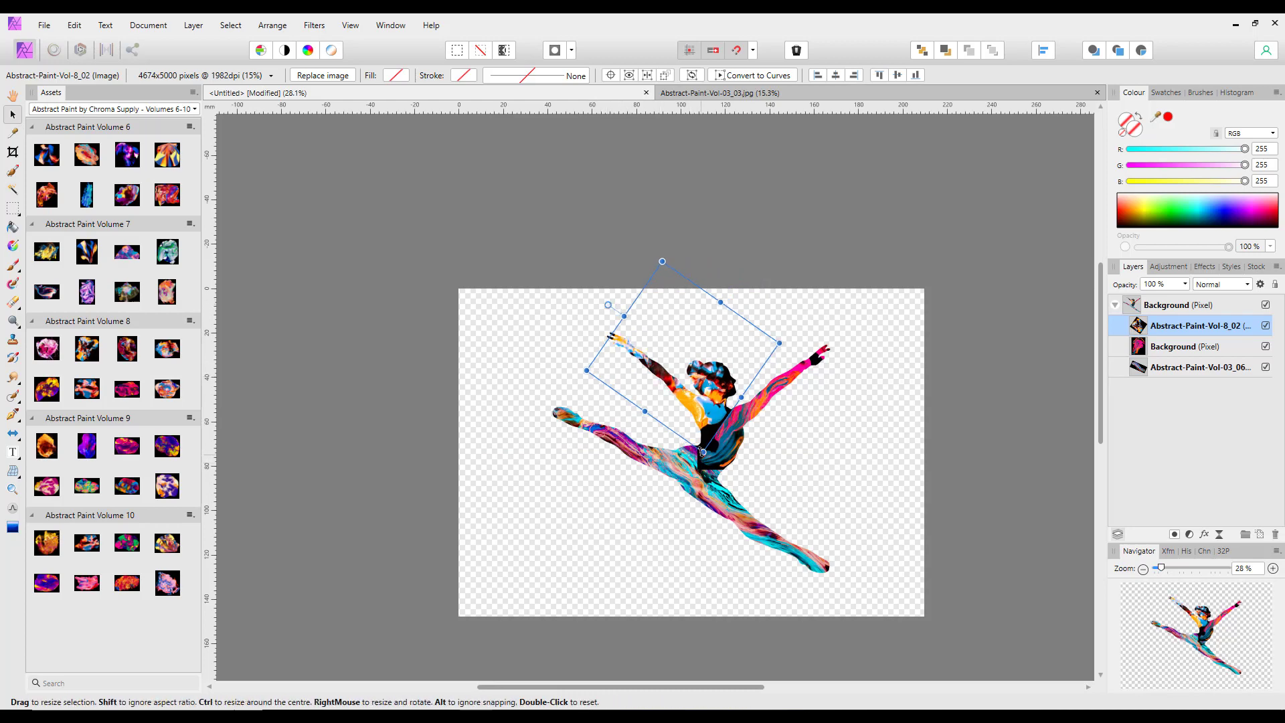
pyautogui.moveTo(703, 453); pyautogui.dragTo(704, 454)
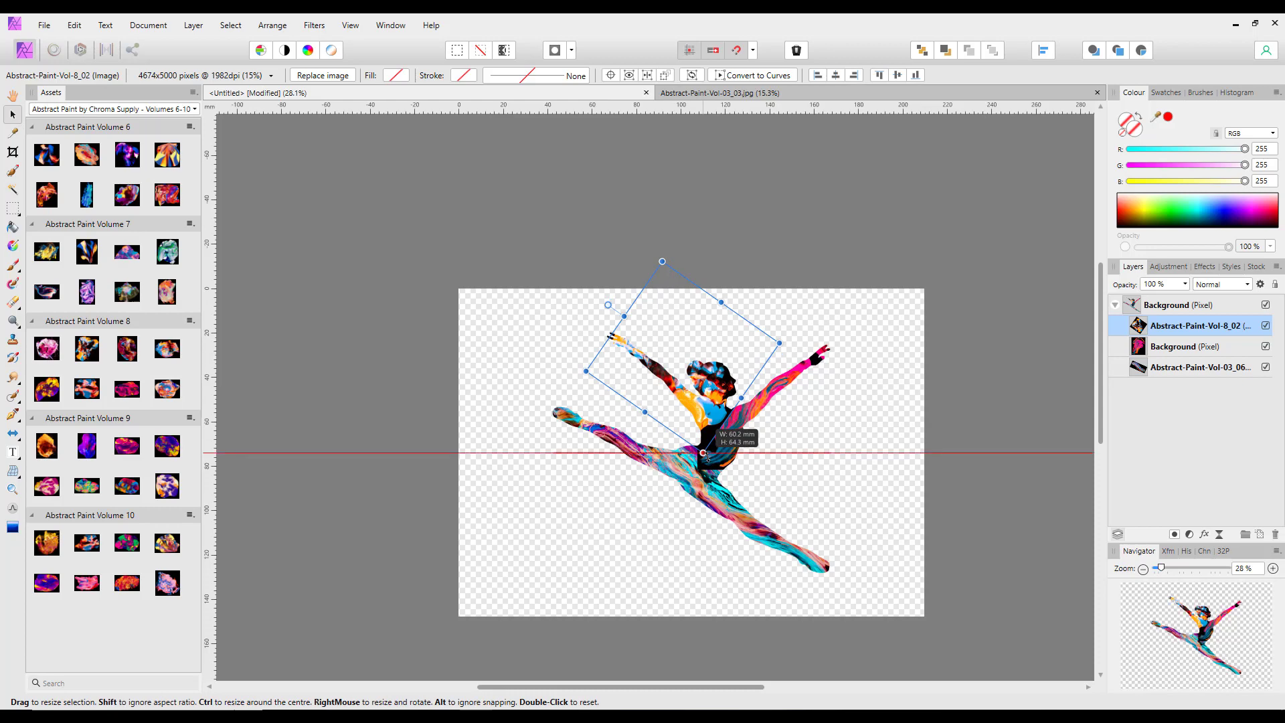
pyautogui.moveTo(704, 454); pyautogui.dragTo(703, 453)
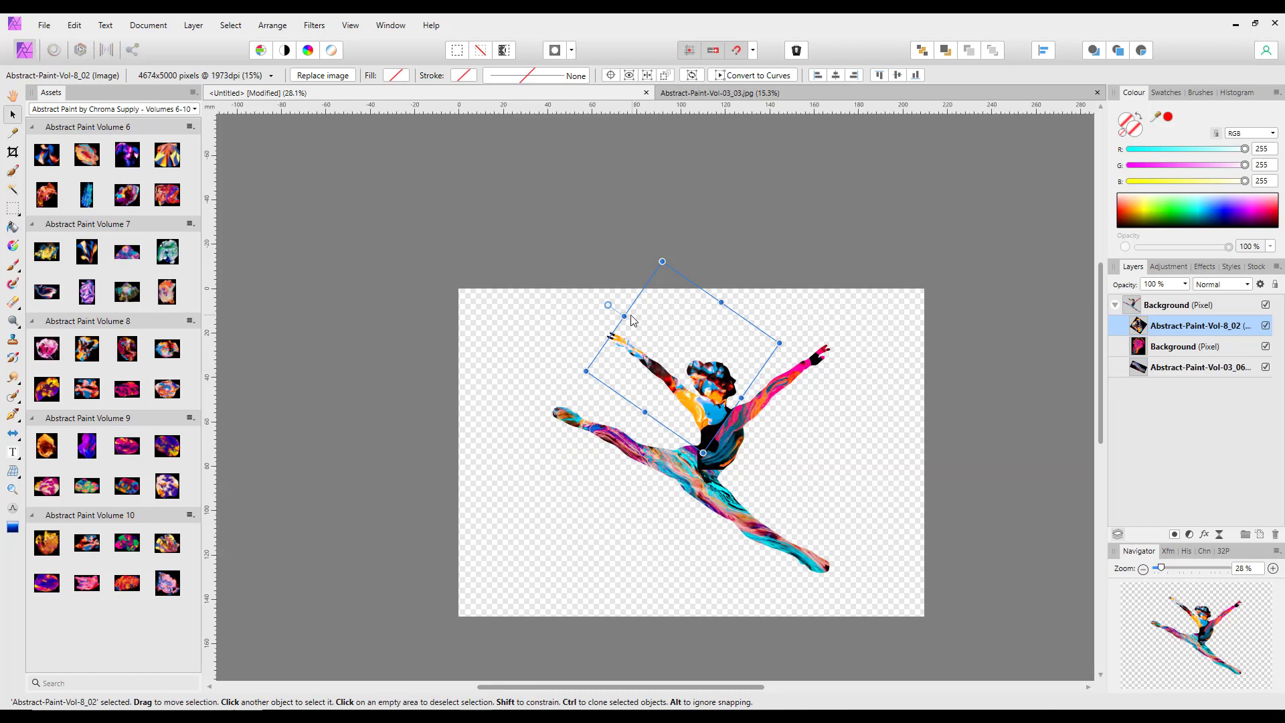
pyautogui.moveTo(623, 317); pyautogui.dragTo(619, 312)
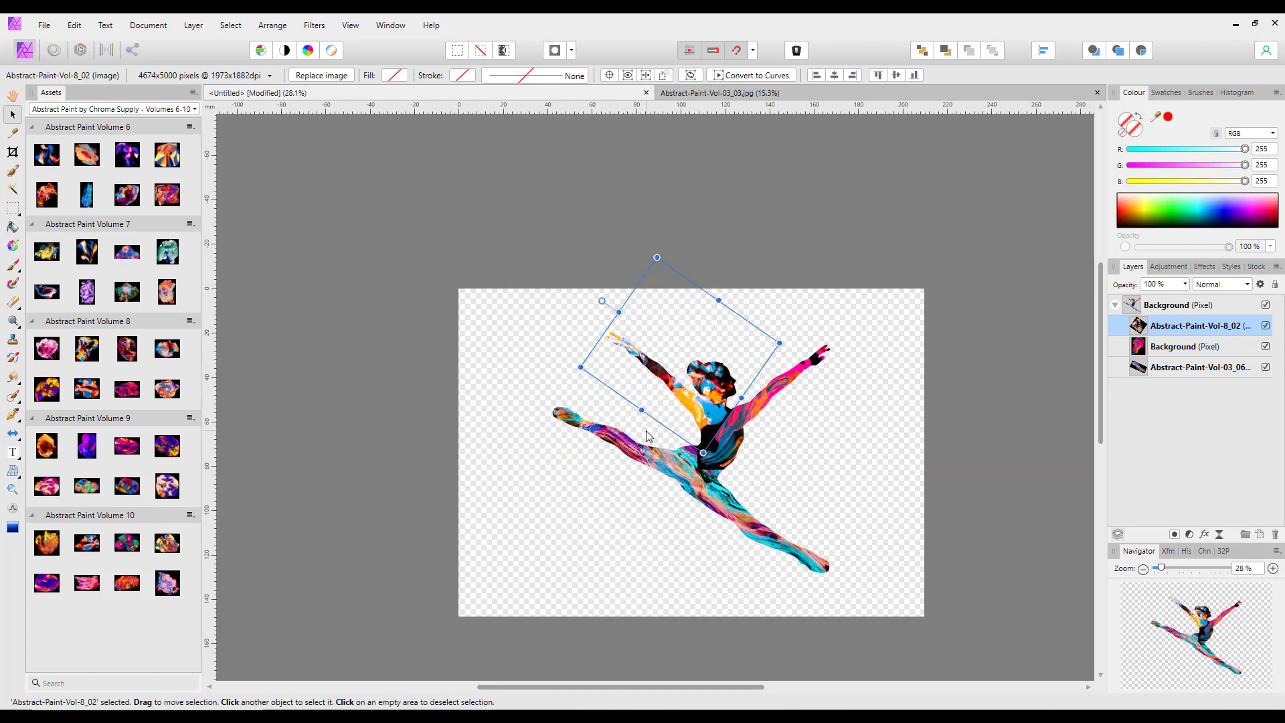
# - Clear the selection, collapse the dancer layer's nested images, and hide the Assets panel
pyautogui.scroll(2, 647, 436)
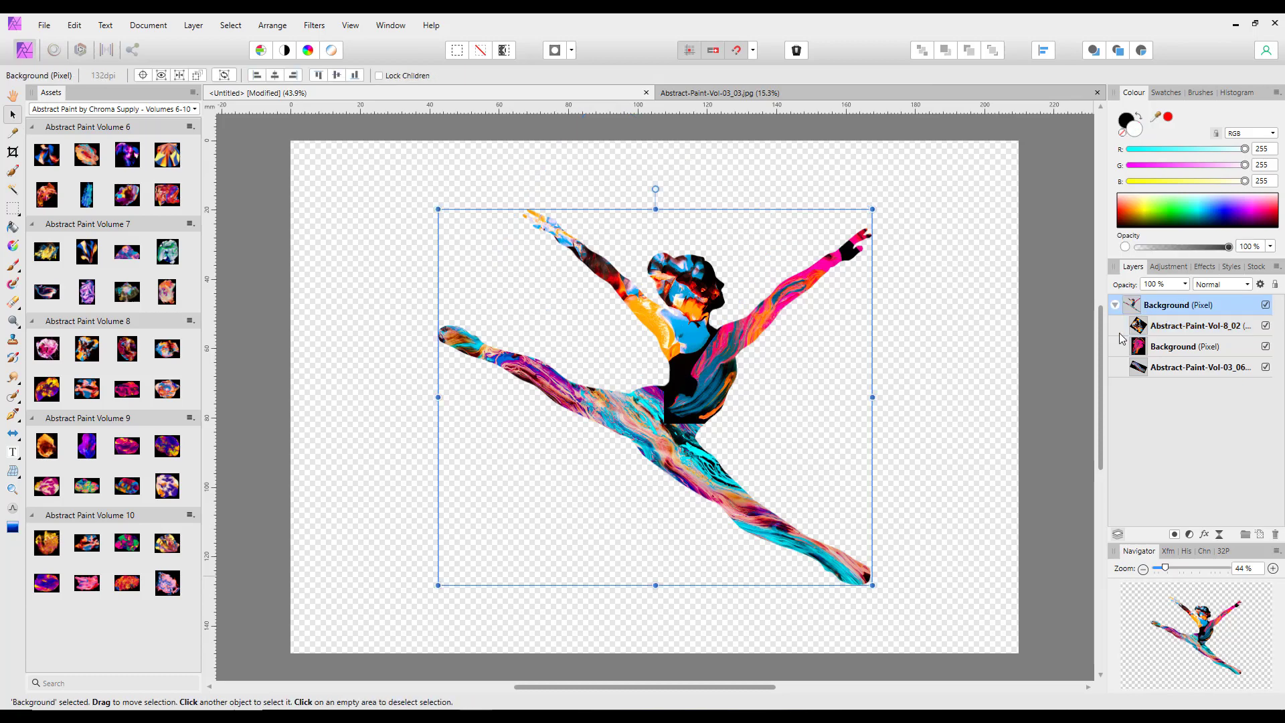
pyautogui.click(1168, 309)
pyautogui.click(1057, 398)
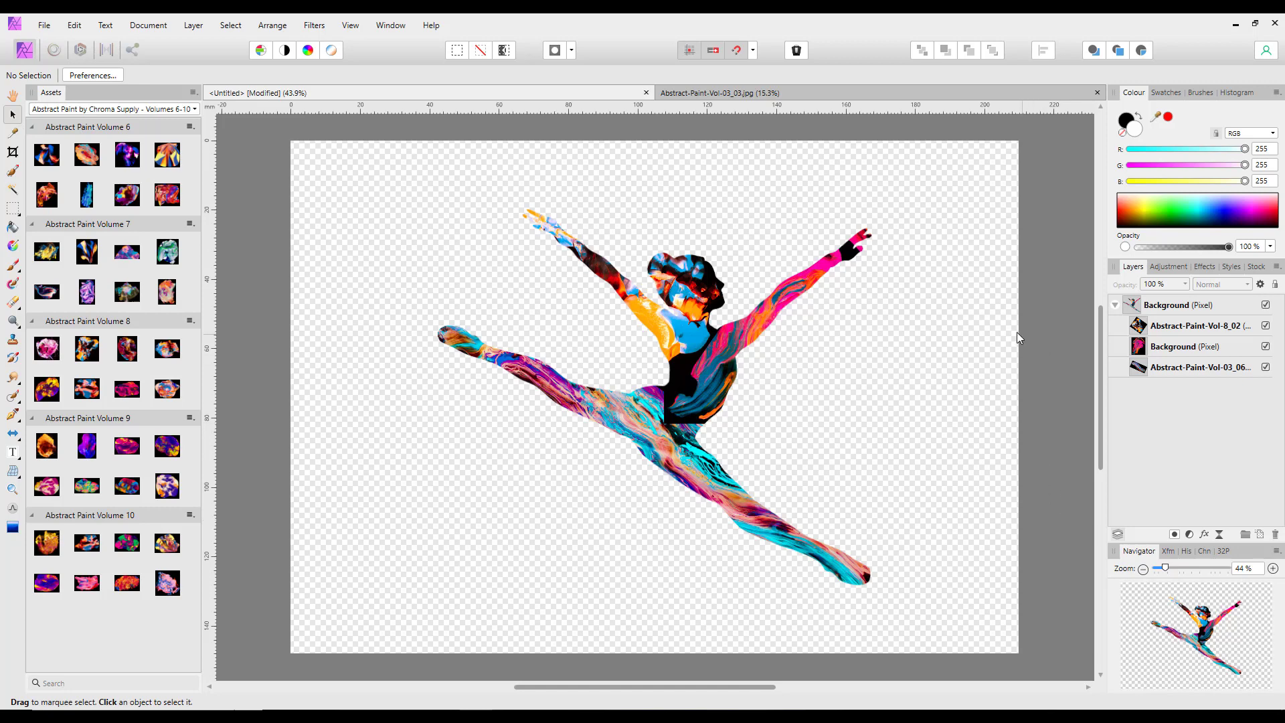
pyautogui.click(1115, 307)
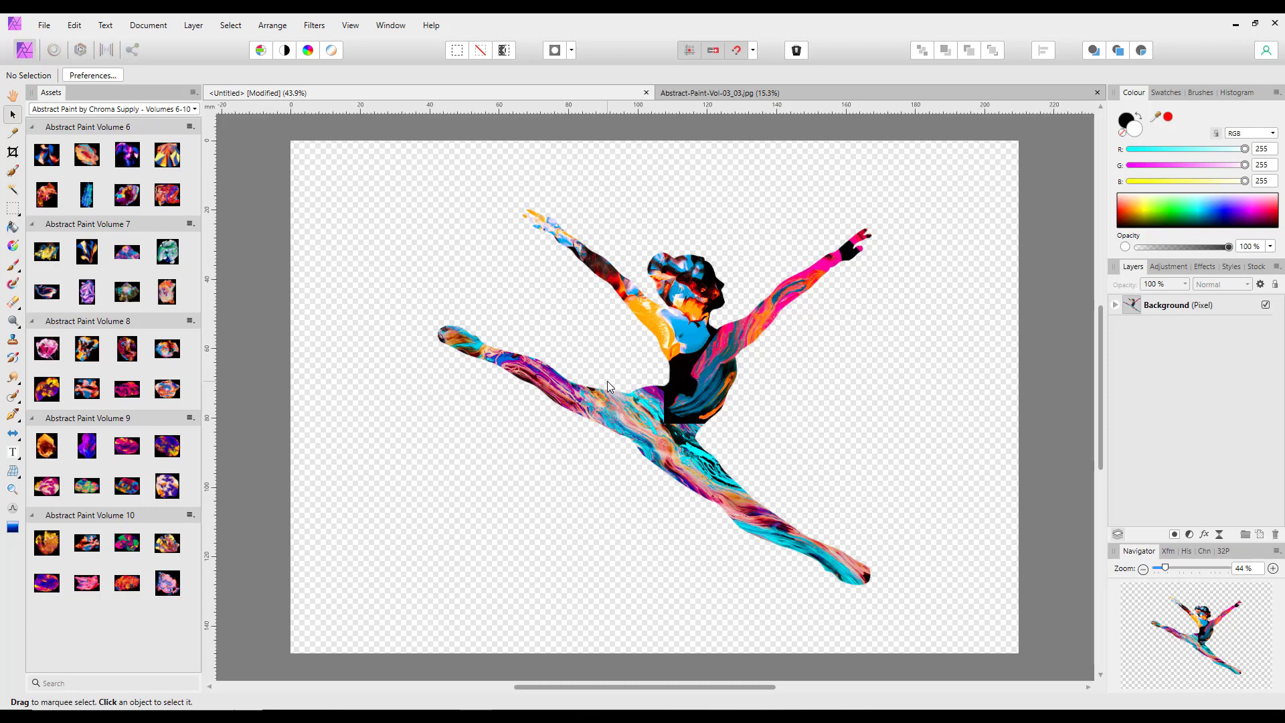
pyautogui.hotkey('ctrl', 'shift', 'l')
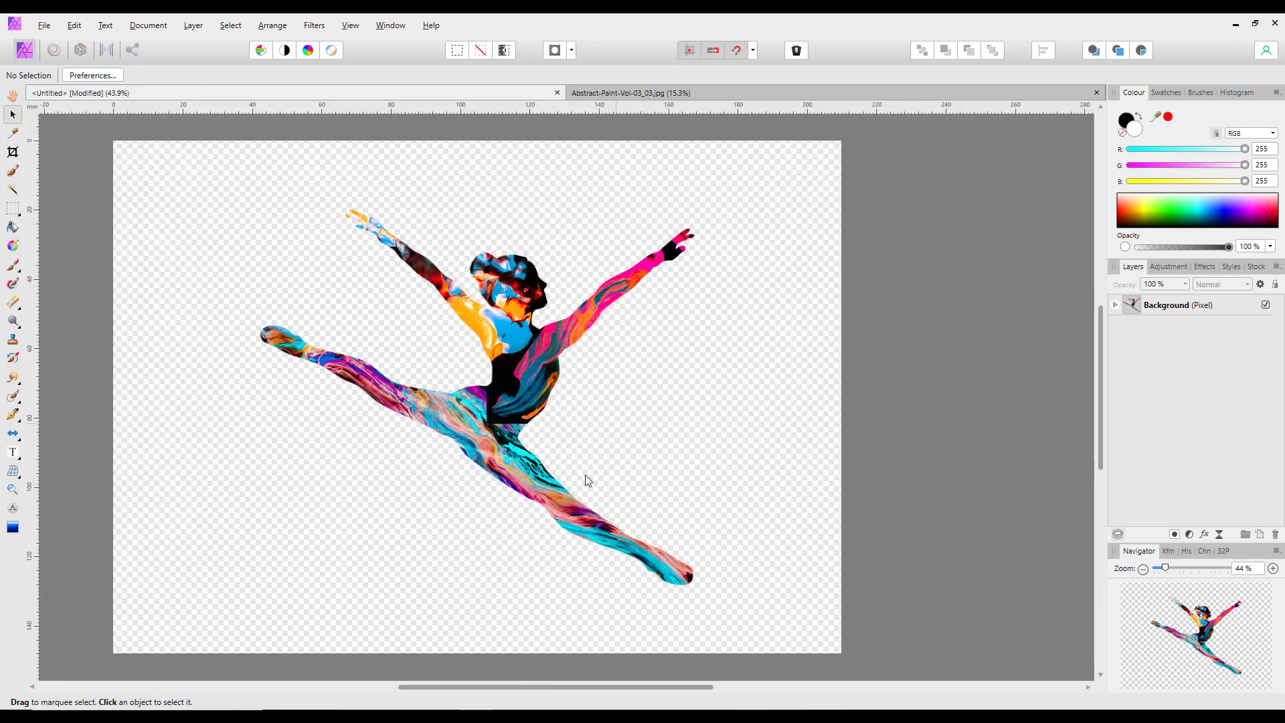
# - Close the Abstract-Paint-Vol-03_03.jpg document, keeping the dancer artwork open
pyautogui.moveTo(561, 689)
pyautogui.mouseDown()
pyautogui.moveTo(524, 691)
pyautogui.moveTo(541, 688)
pyautogui.mouseUp()
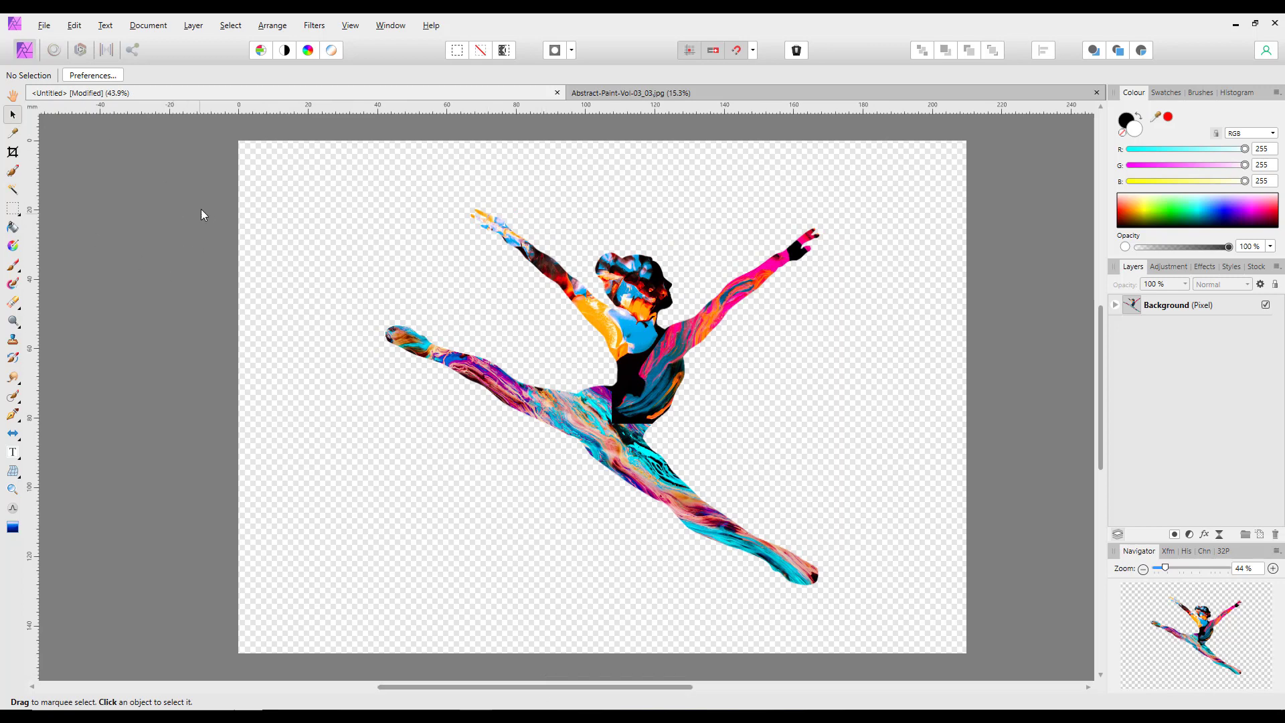
pyautogui.click(975, 93)
pyautogui.click(1097, 93)
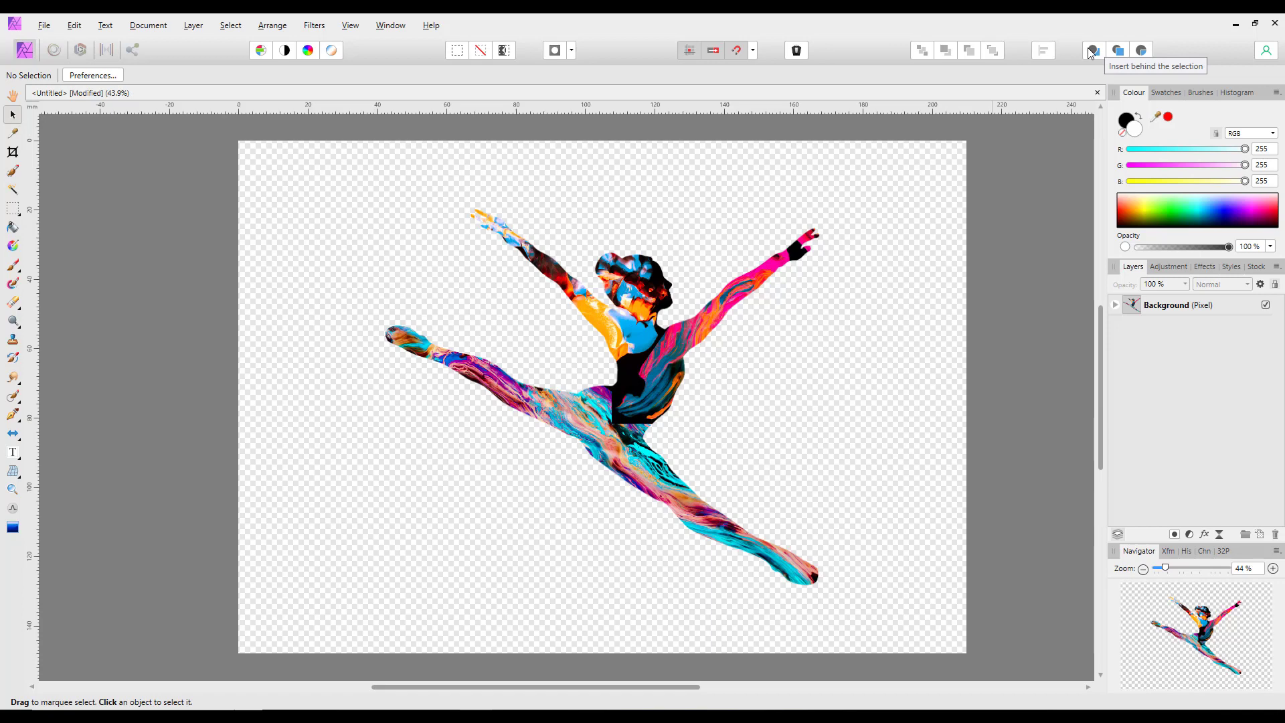
# - Add a new pixel layer beneath the dancer layer and flood fill it with black
pyautogui.click(1153, 306)
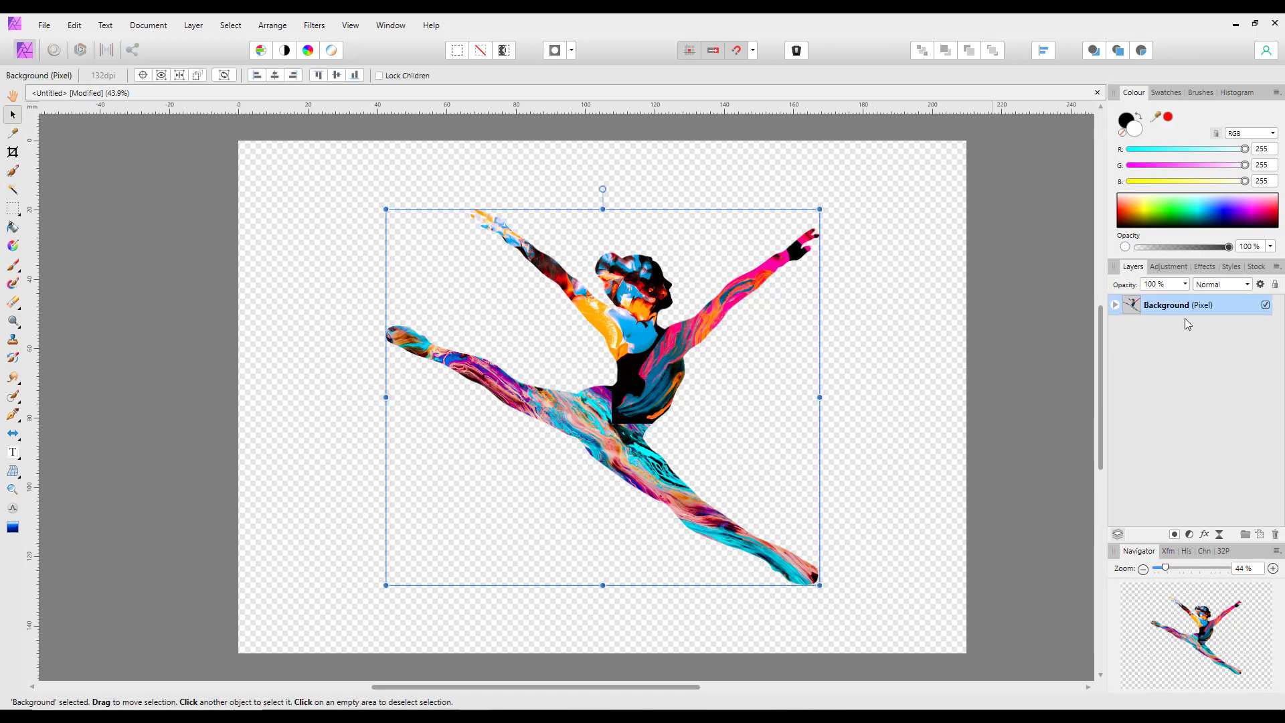
pyautogui.click(1093, 52)
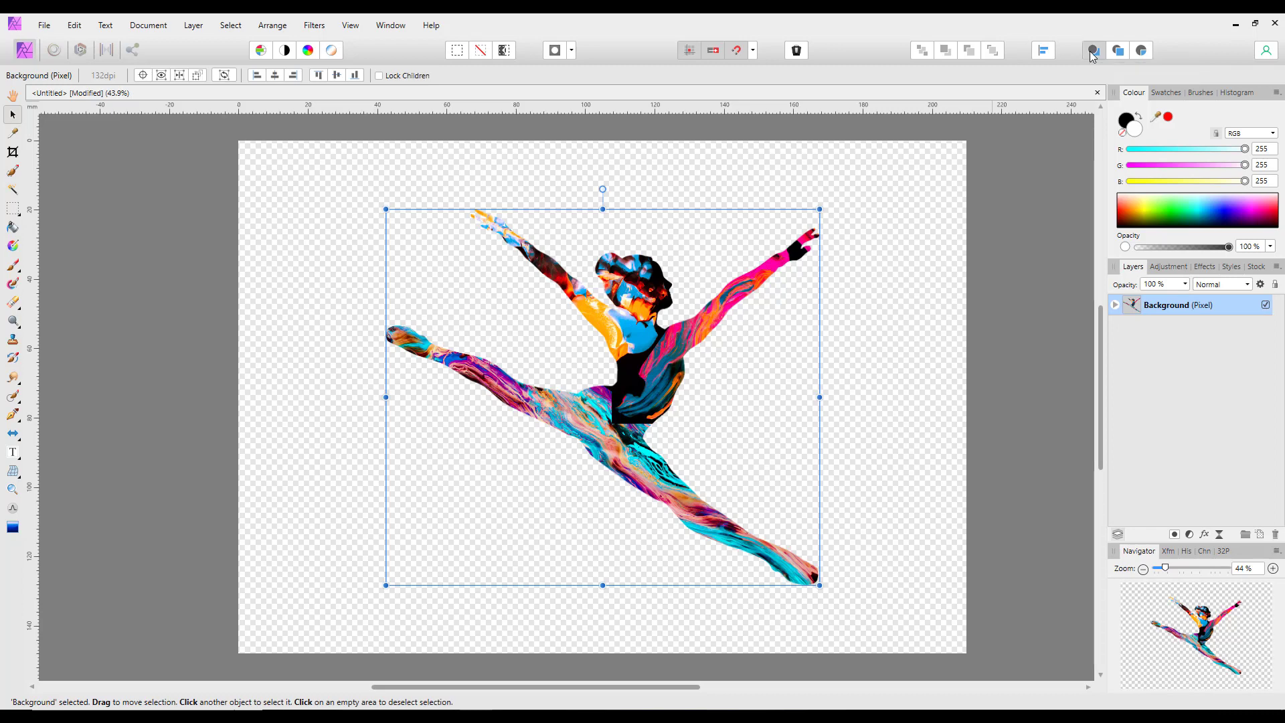
pyautogui.click(1259, 536)
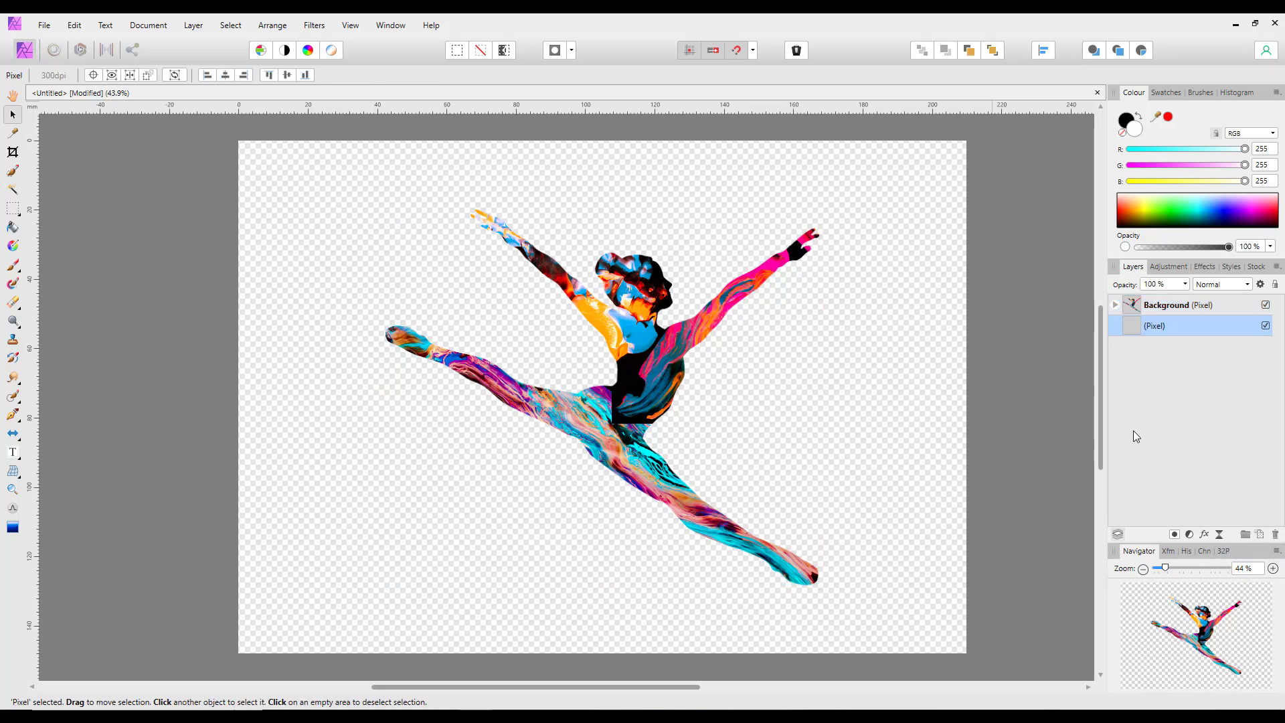
pyautogui.click(13, 228)
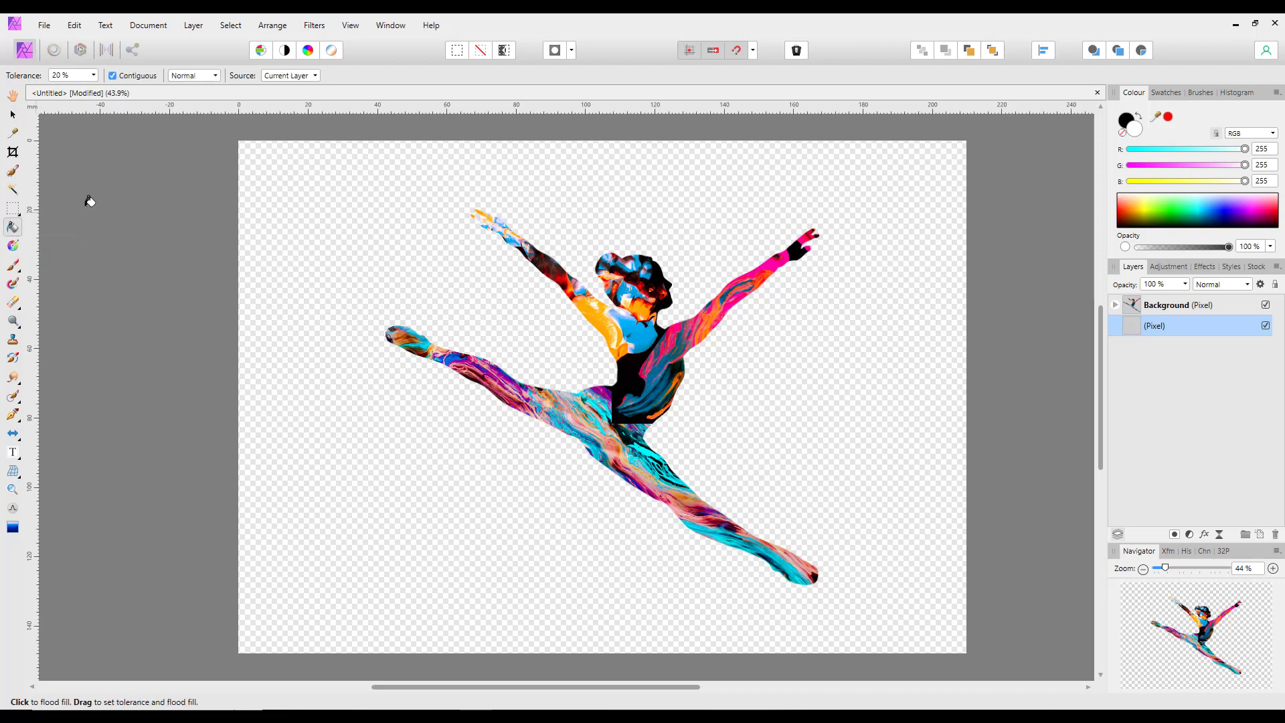
pyautogui.click(1125, 120)
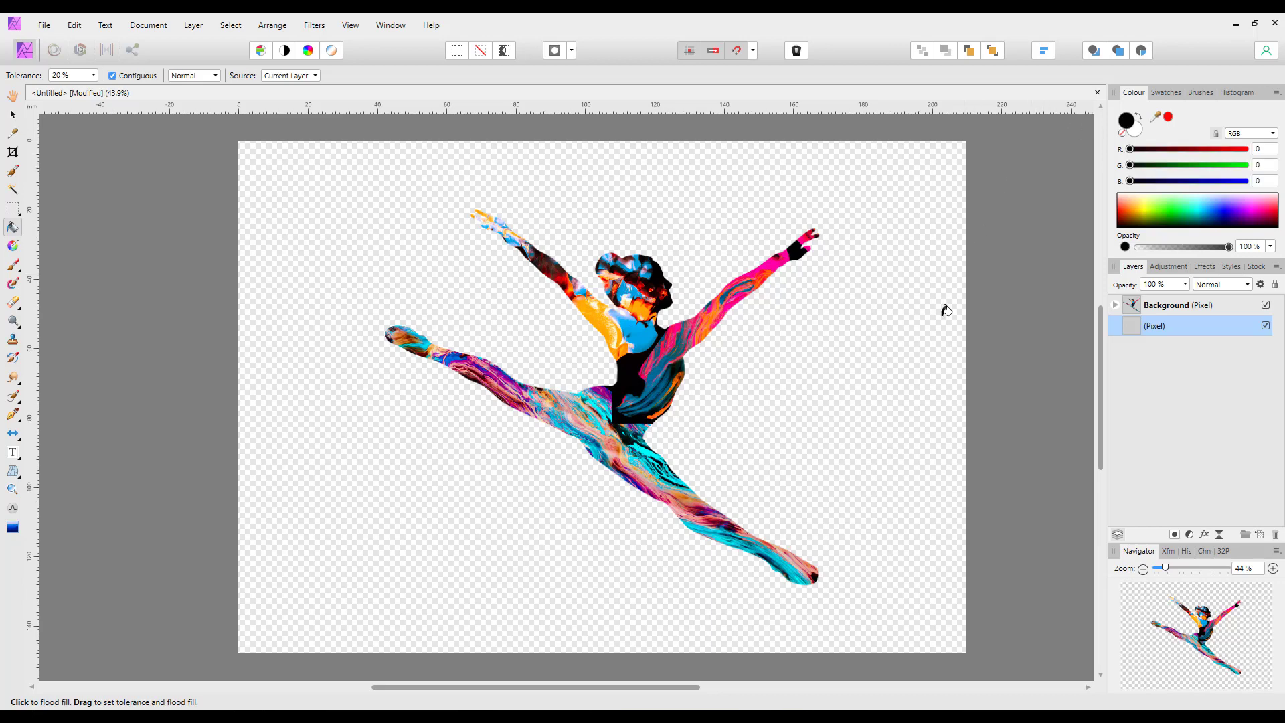
pyautogui.click(899, 365)
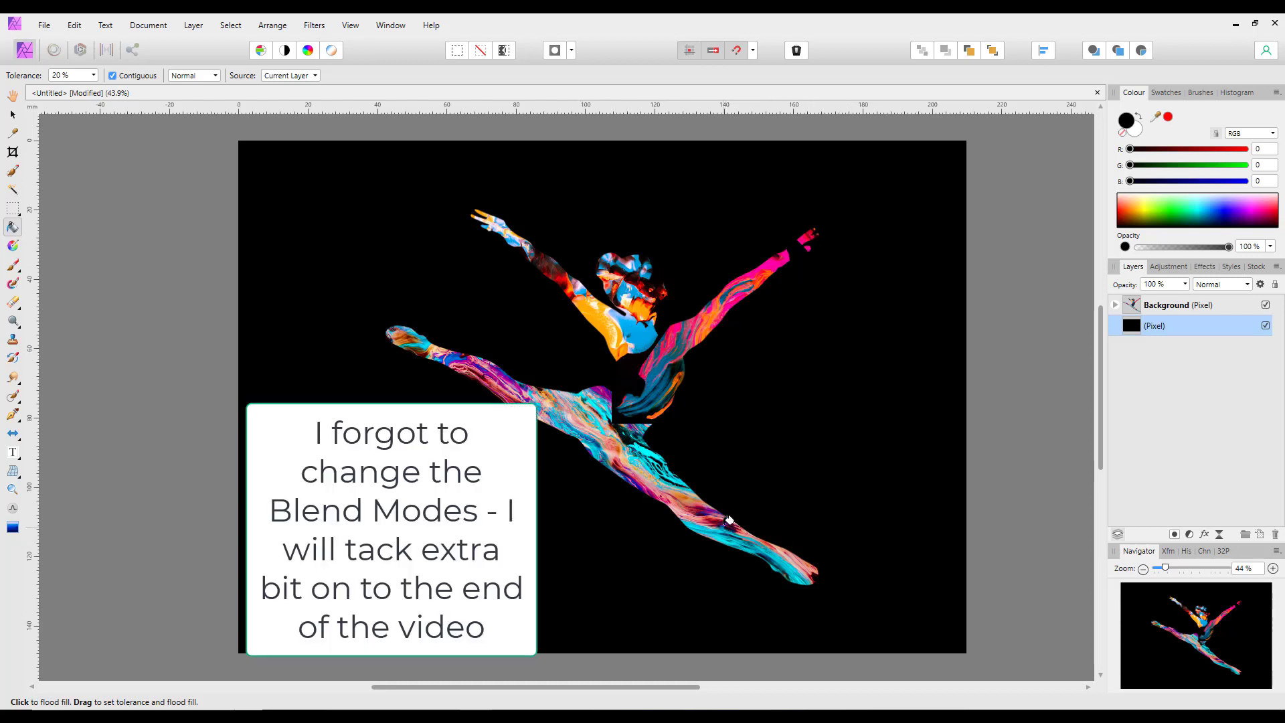
# - Try a red flood fill on the backdrop layer and refill it with black
pyautogui.click(1168, 117)
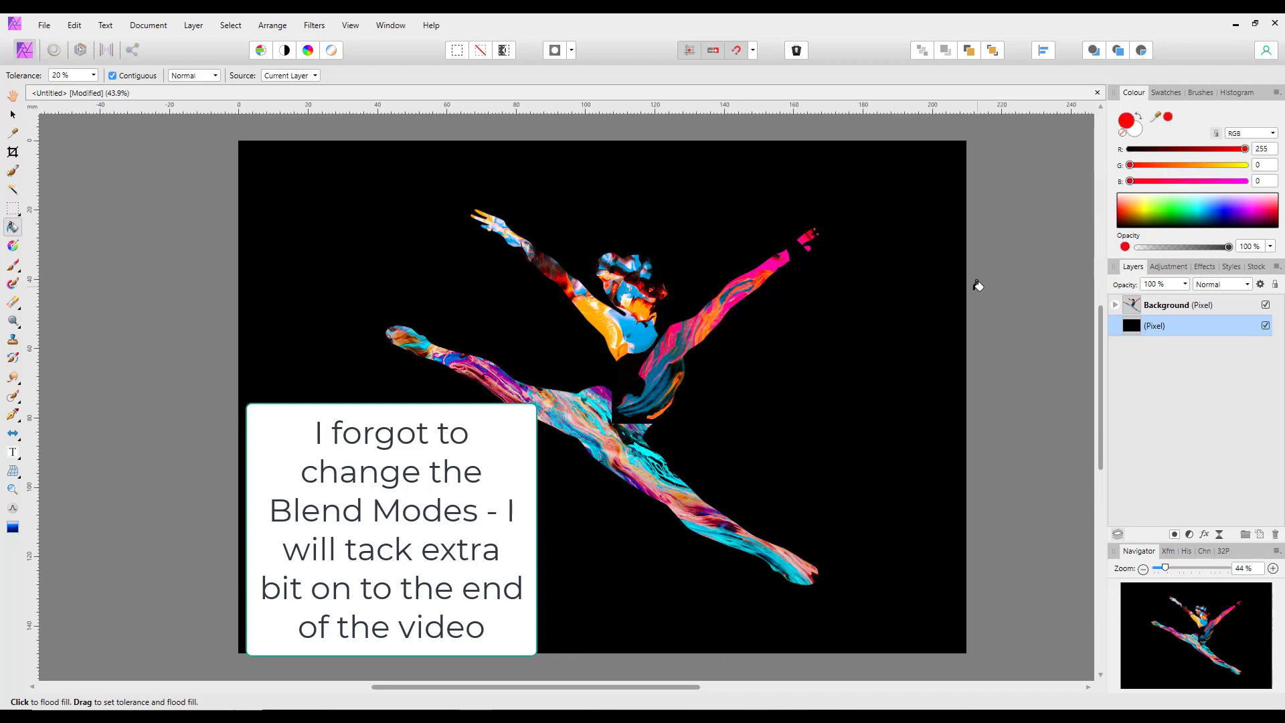
pyautogui.click(978, 285)
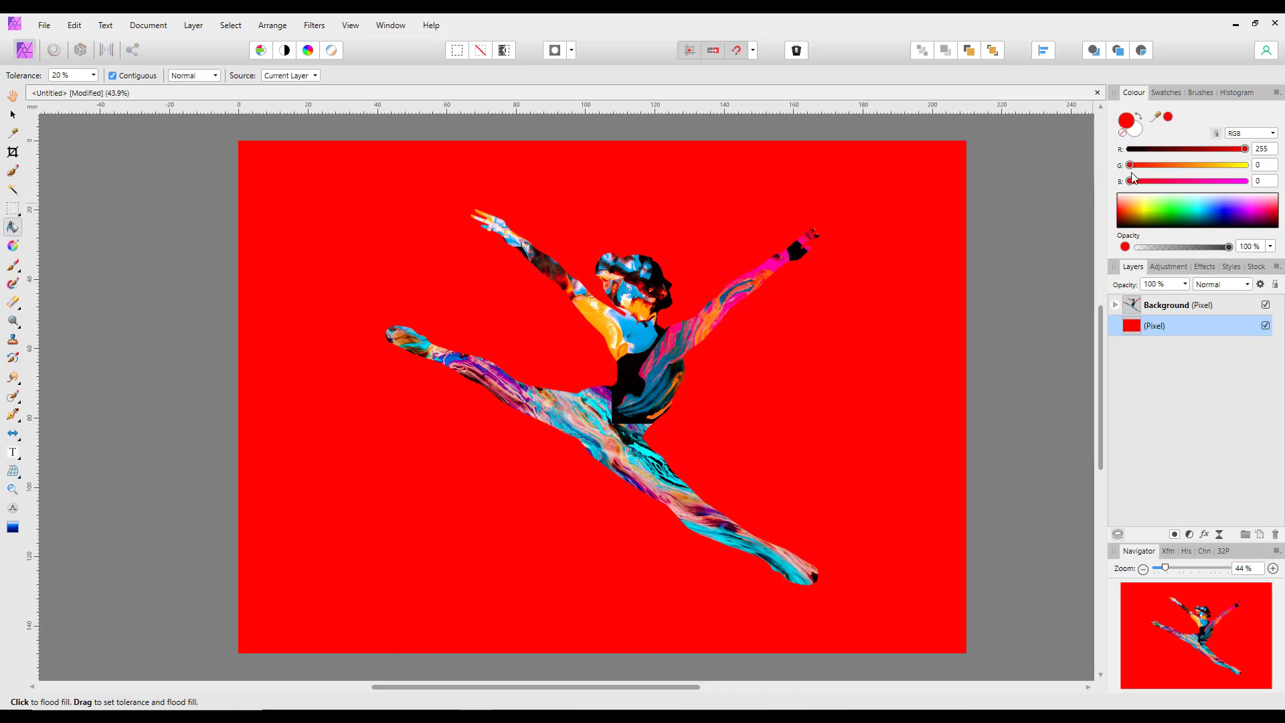
pyautogui.press('d')
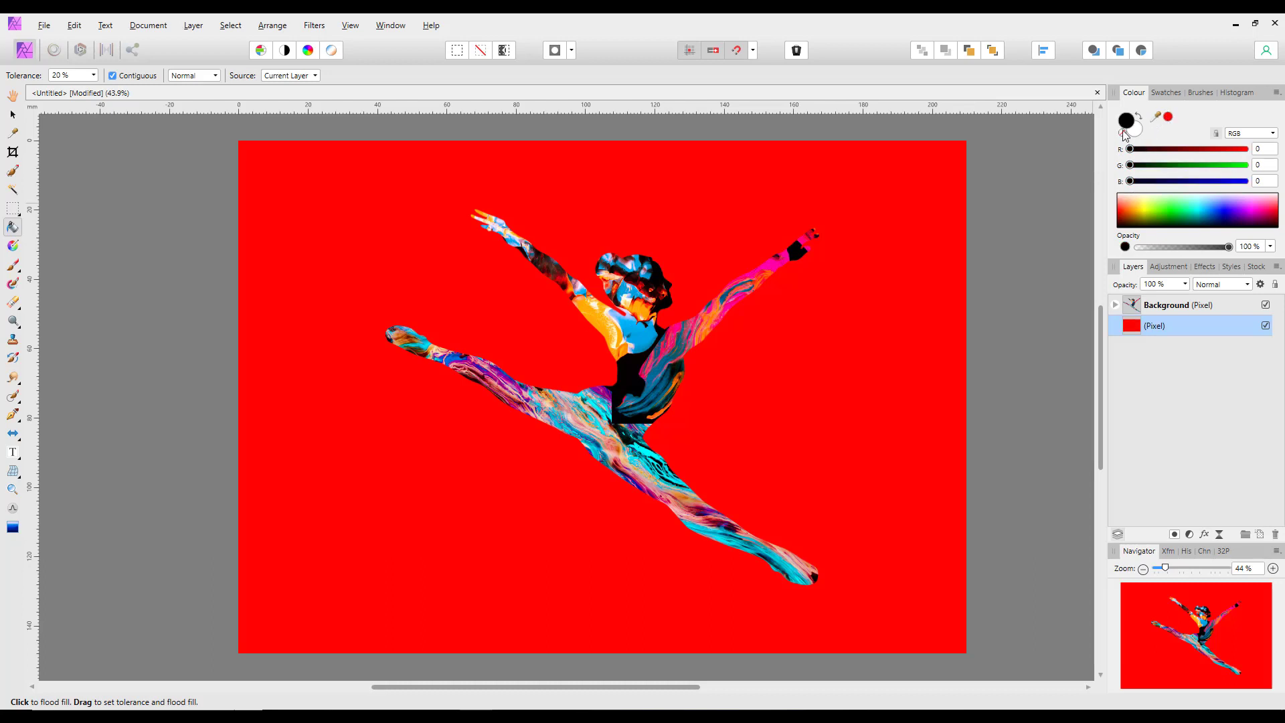
pyautogui.click(940, 355)
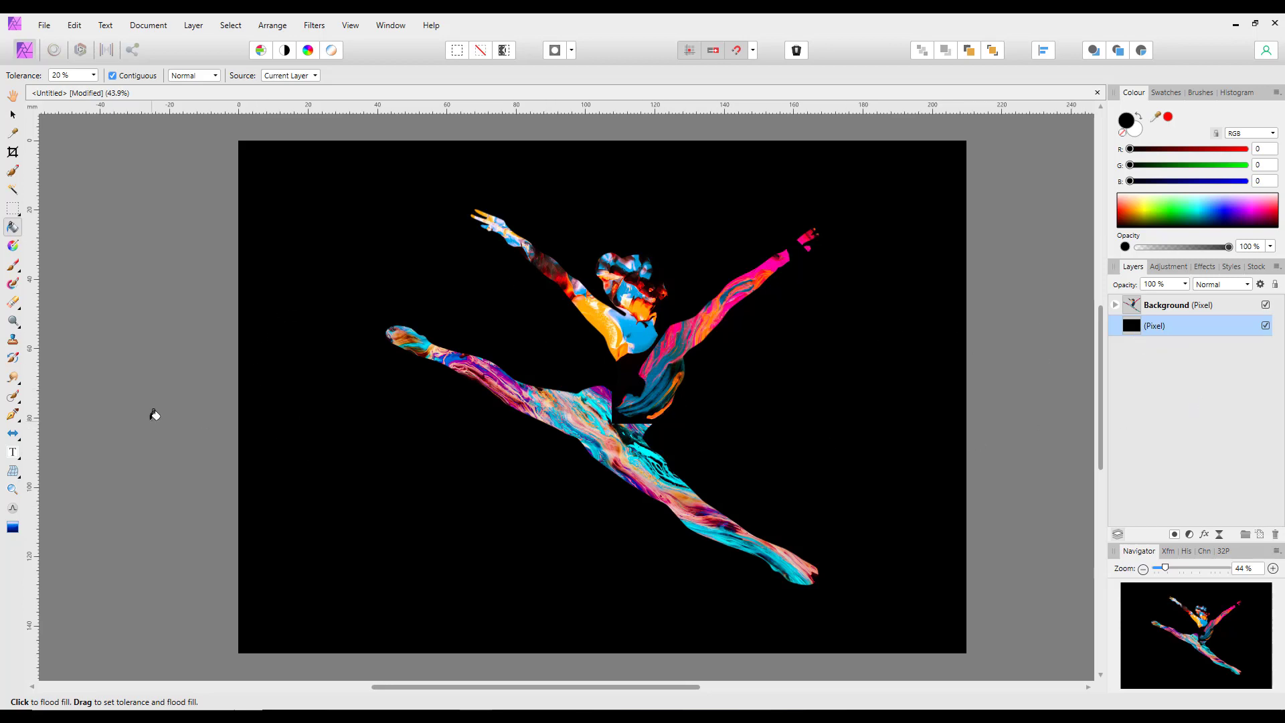
# - Show the Assets panel, switch to the Vibrant Paint Strokes category, and place vibrant-paint-strokes-vol-02_06.png on the canvas
pyautogui.hotkey('alt', 'a')
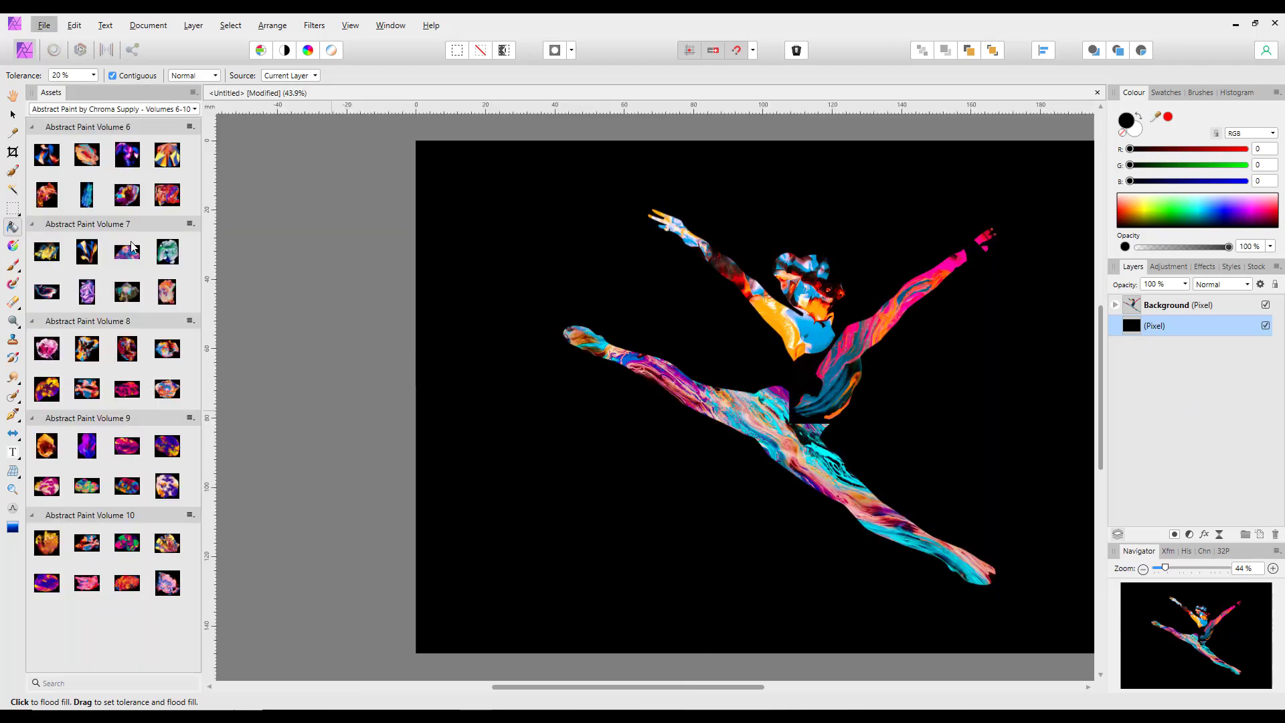
pyautogui.click(194, 109)
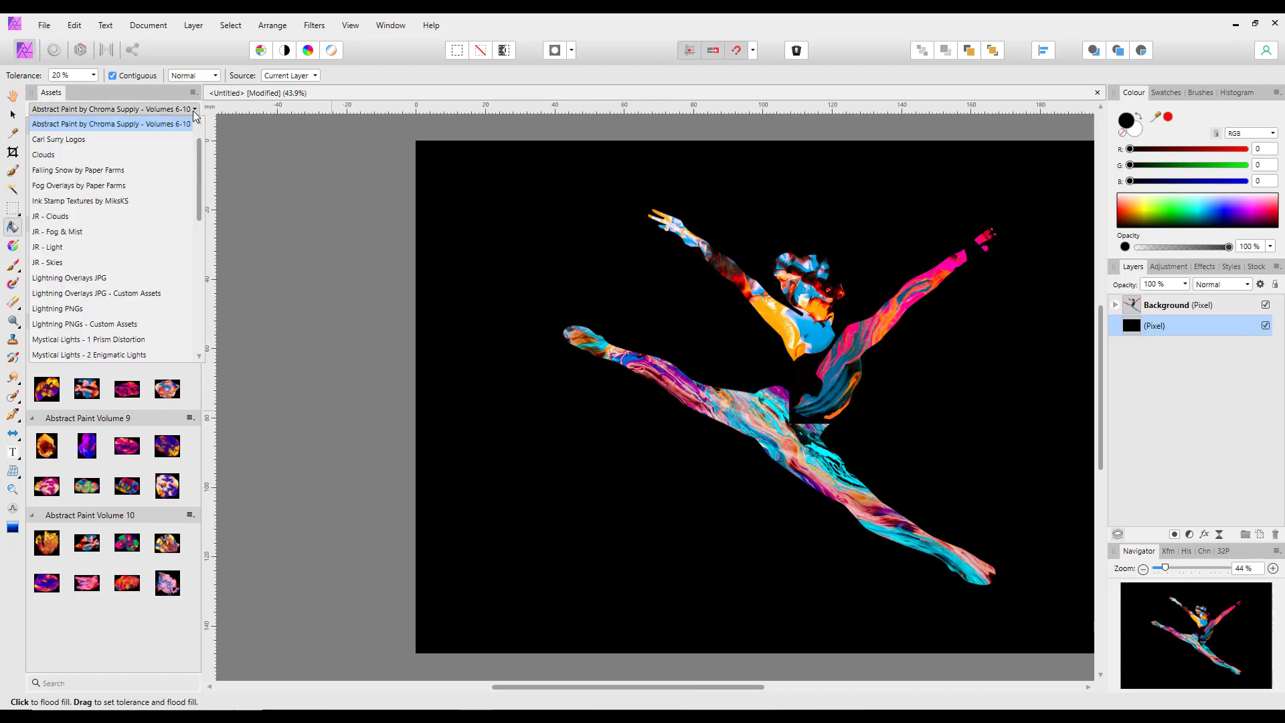
pyautogui.moveTo(201, 155); pyautogui.dragTo(200, 308)
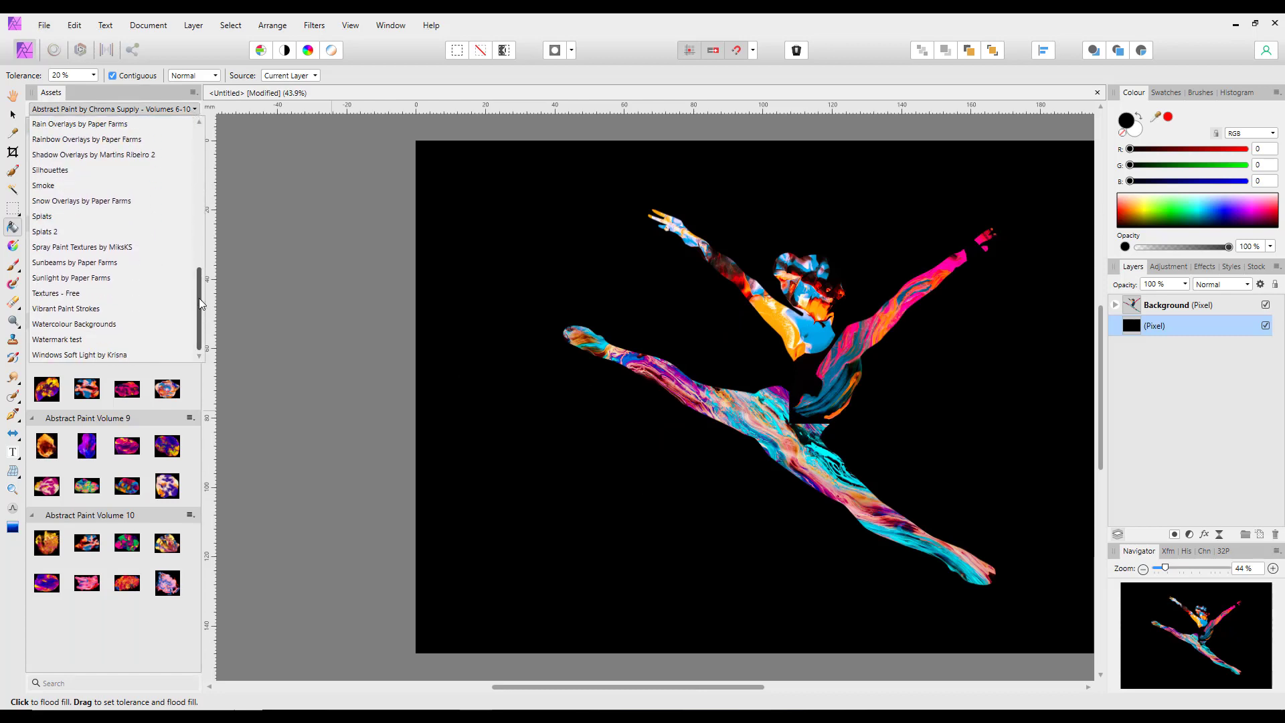
pyautogui.click(92, 309)
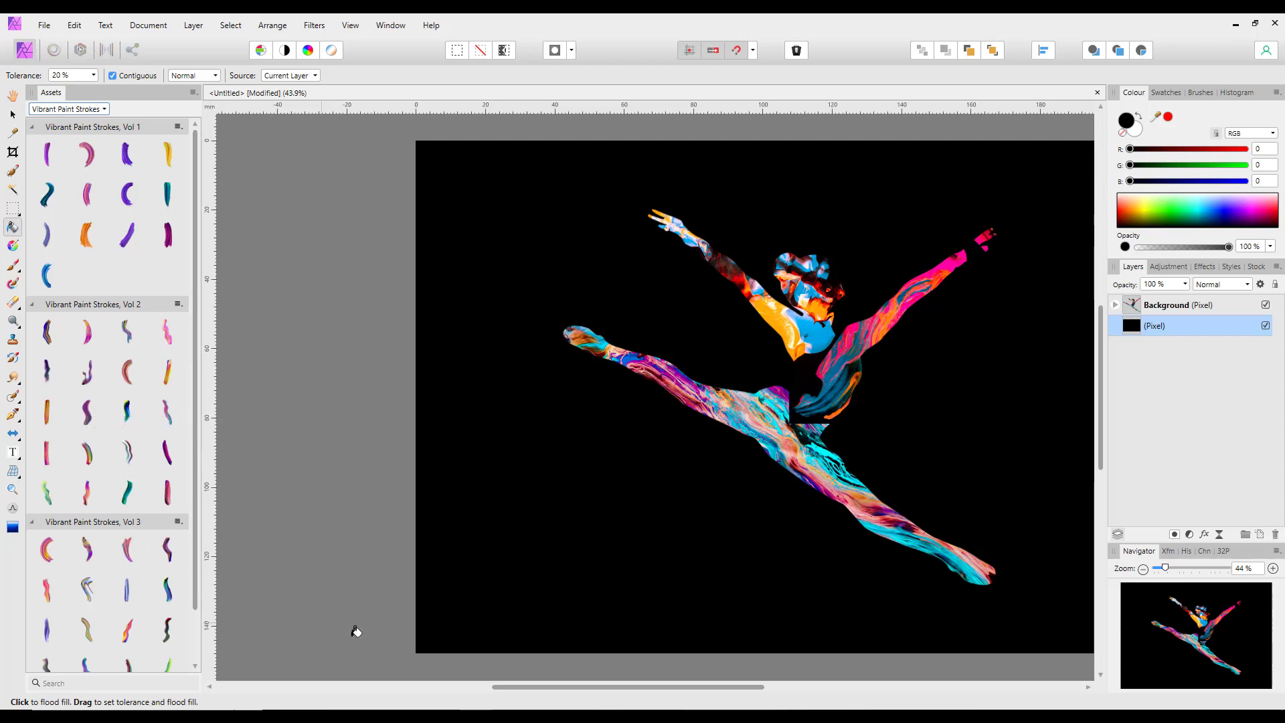
pyautogui.moveTo(542, 694); pyautogui.dragTo(559, 694)
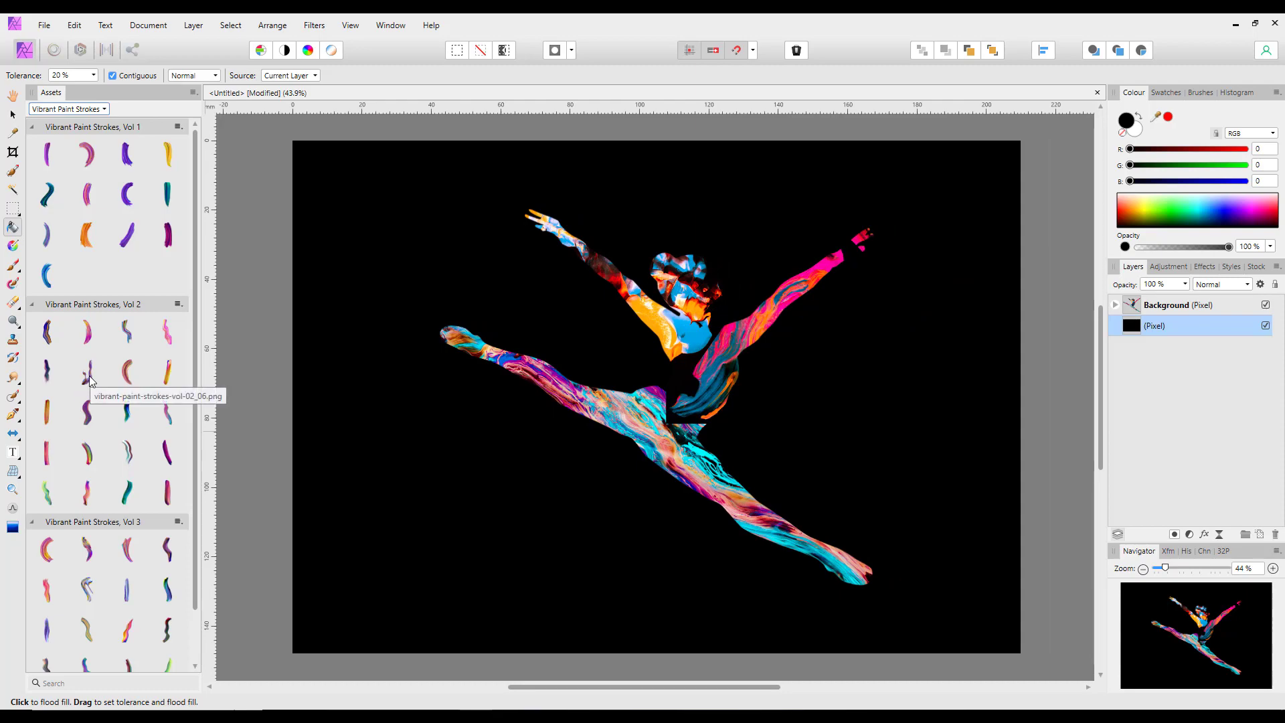
pyautogui.moveTo(89, 381)
pyautogui.mouseDown()
pyautogui.moveTo(262, 387)
pyautogui.moveTo(554, 425)
pyautogui.moveTo(574, 412)
pyautogui.mouseUp()
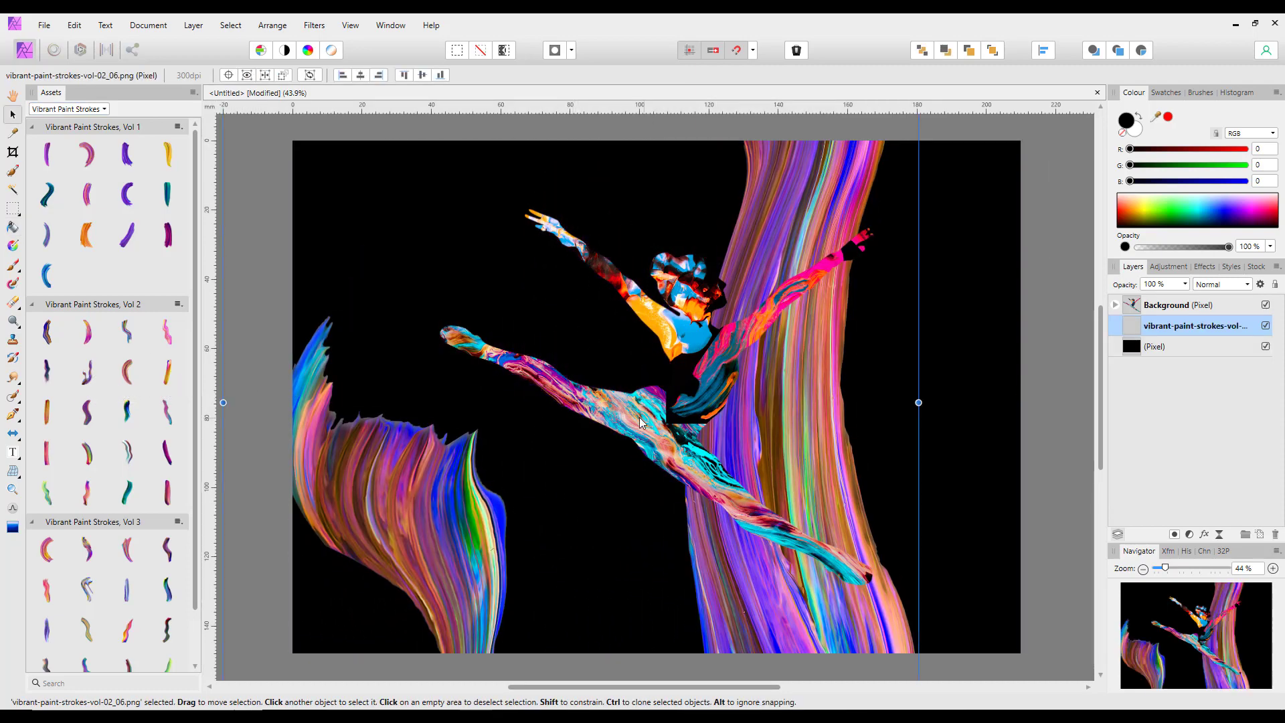
# - Rotate the paint stroke 90° clockwise and shrink it around its centre to about a third of its size
pyautogui.scroll(-5, 666, 392)
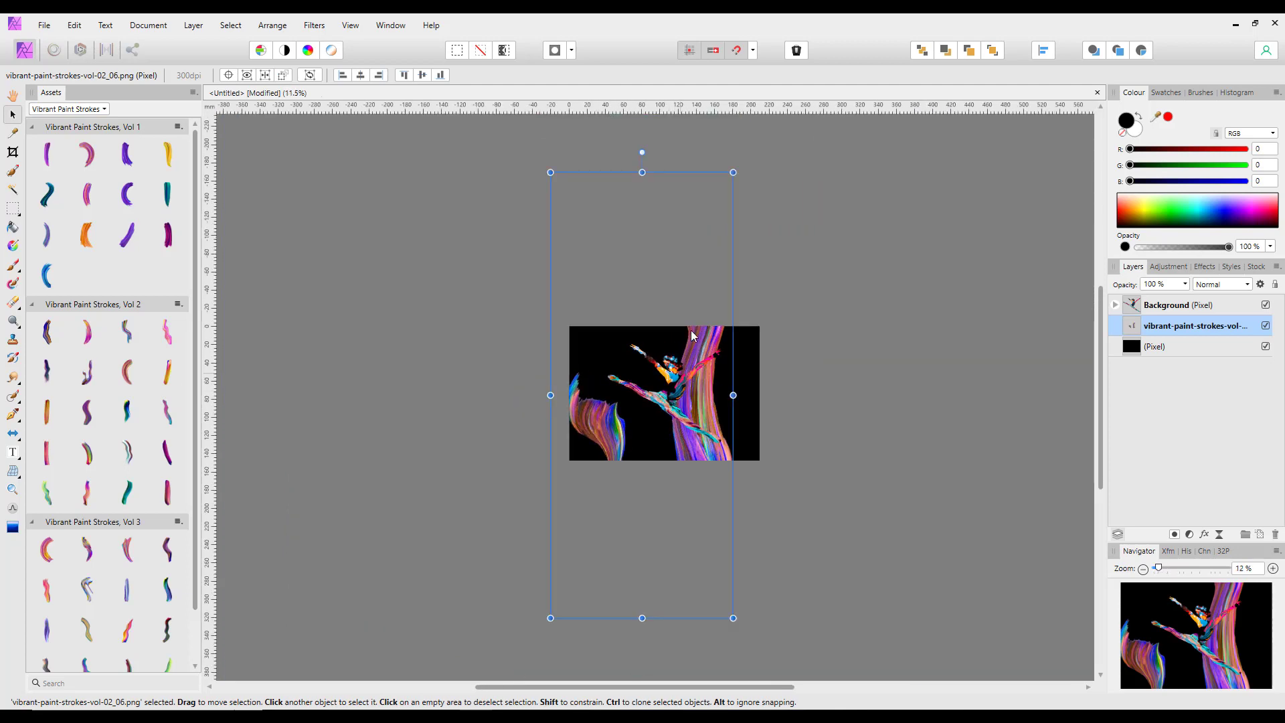
pyautogui.moveTo(642, 151)
pyautogui.mouseDown()
pyautogui.moveTo(663, 141)
pyautogui.moveTo(870, 304)
pyautogui.moveTo(906, 415)
pyautogui.moveTo(909, 396)
pyautogui.mouseUp()
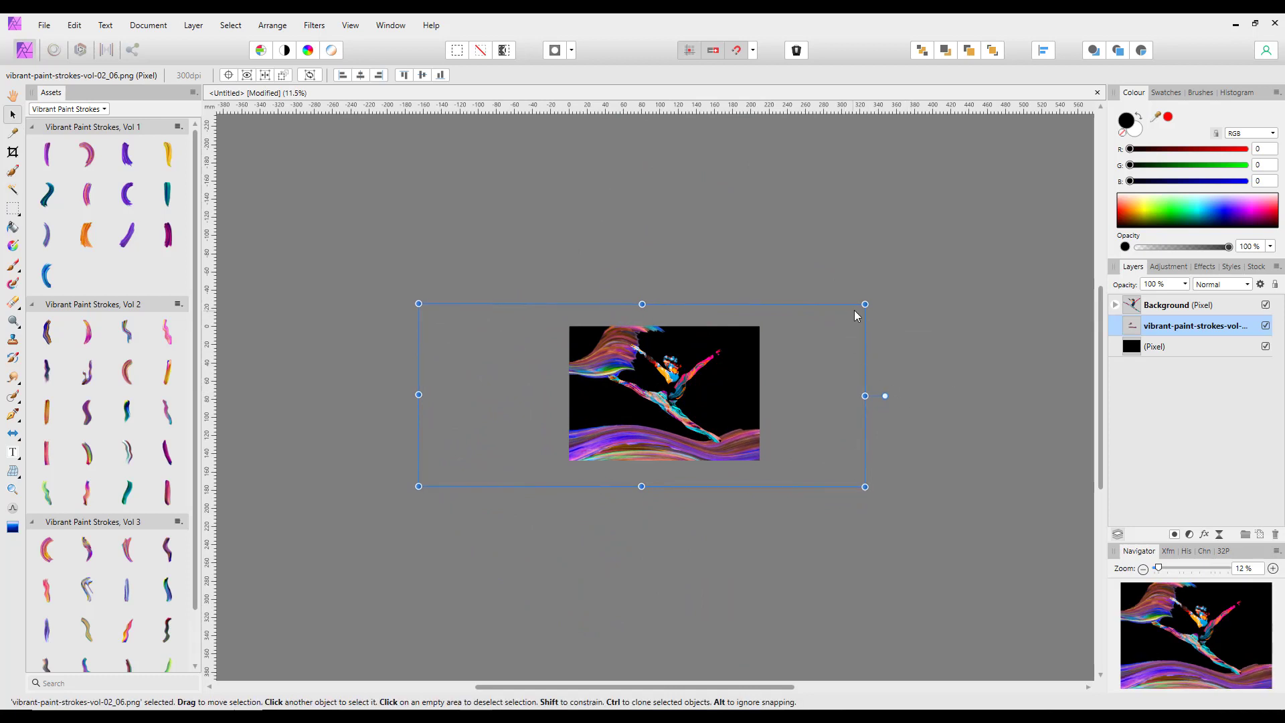
pyautogui.moveTo(856, 314); pyautogui.dragTo(721, 383)
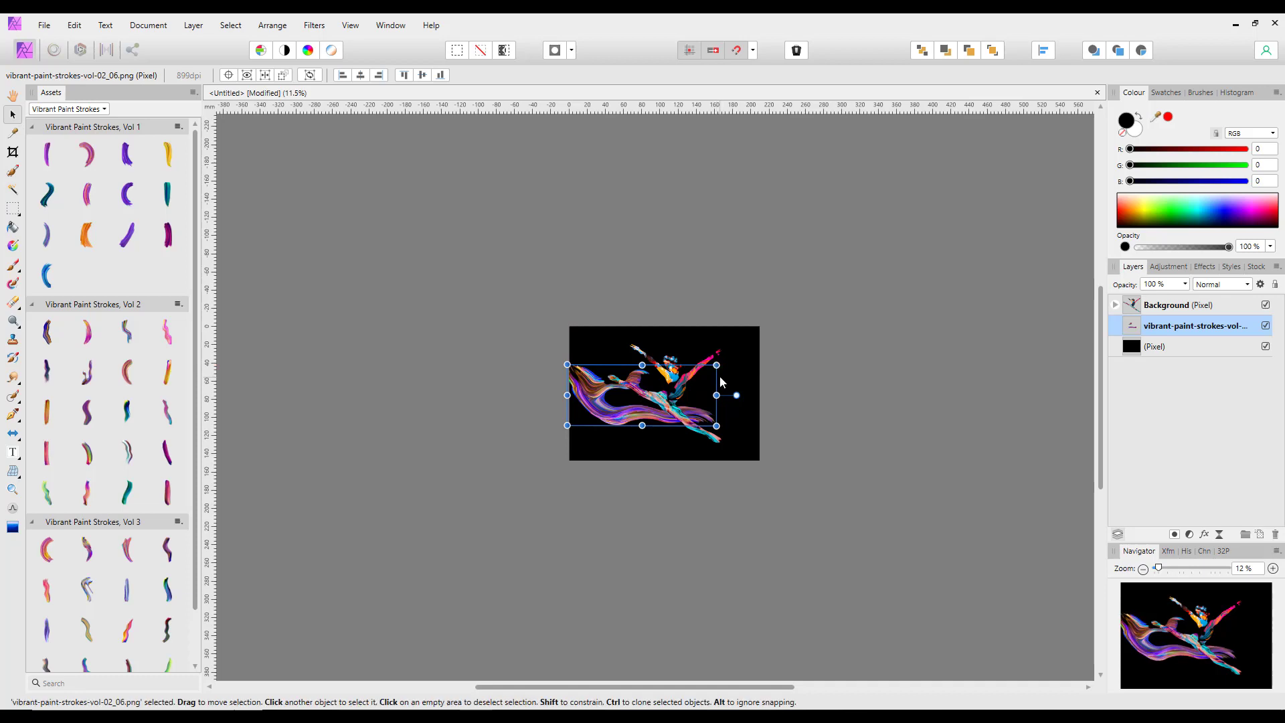
pyautogui.hotkey('ctrl', '0')
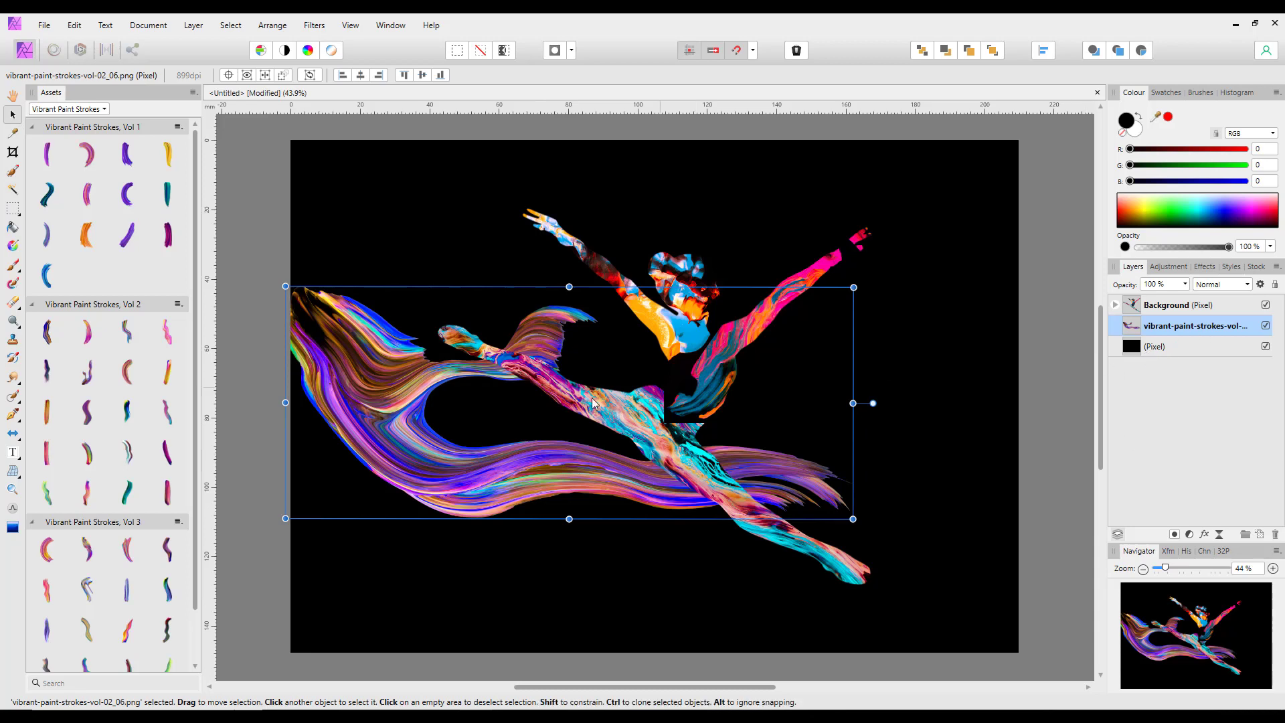
# - Move the paint stroke up behind the dancer and enlarge it by about 20% so it sweeps across most of the canvas width
pyautogui.moveTo(482, 429)
pyautogui.mouseDown()
pyautogui.moveTo(504, 417)
pyautogui.moveTo(517, 378)
pyautogui.moveTo(554, 381)
pyautogui.mouseUp()
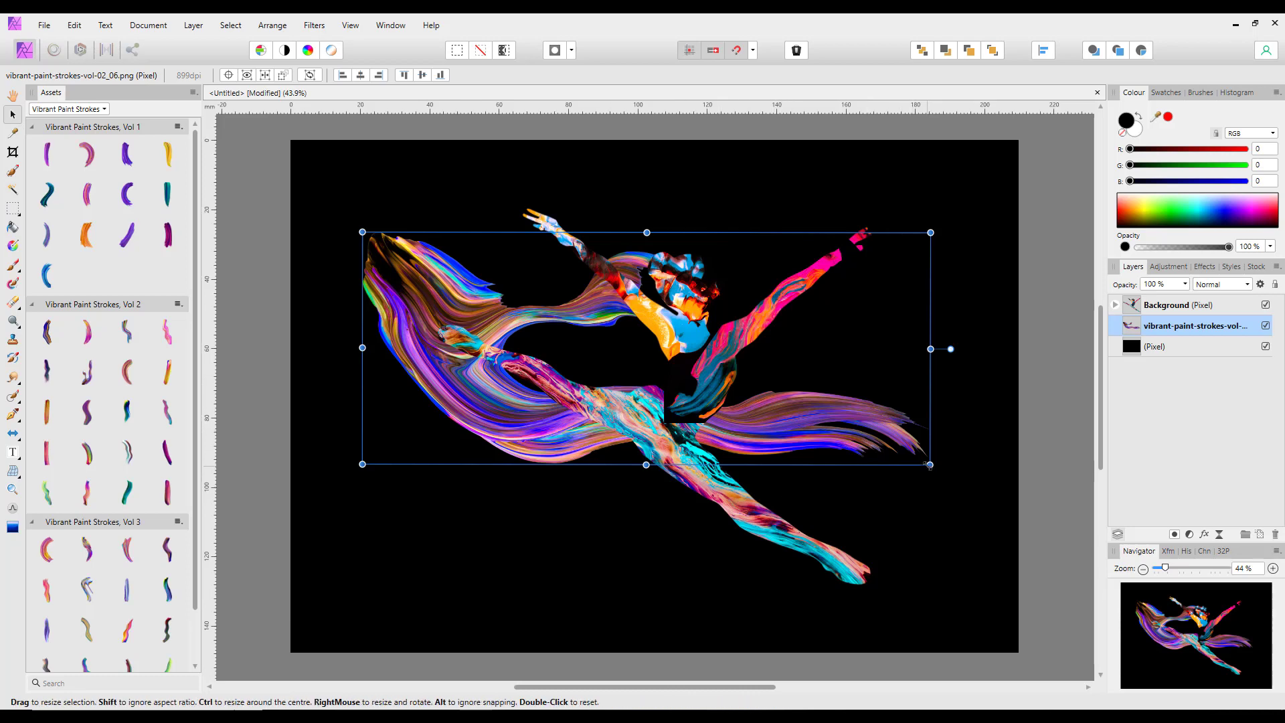
pyautogui.moveTo(929, 465); pyautogui.dragTo(1031, 553)
pyautogui.moveTo(579, 486); pyautogui.dragTo(522, 473)
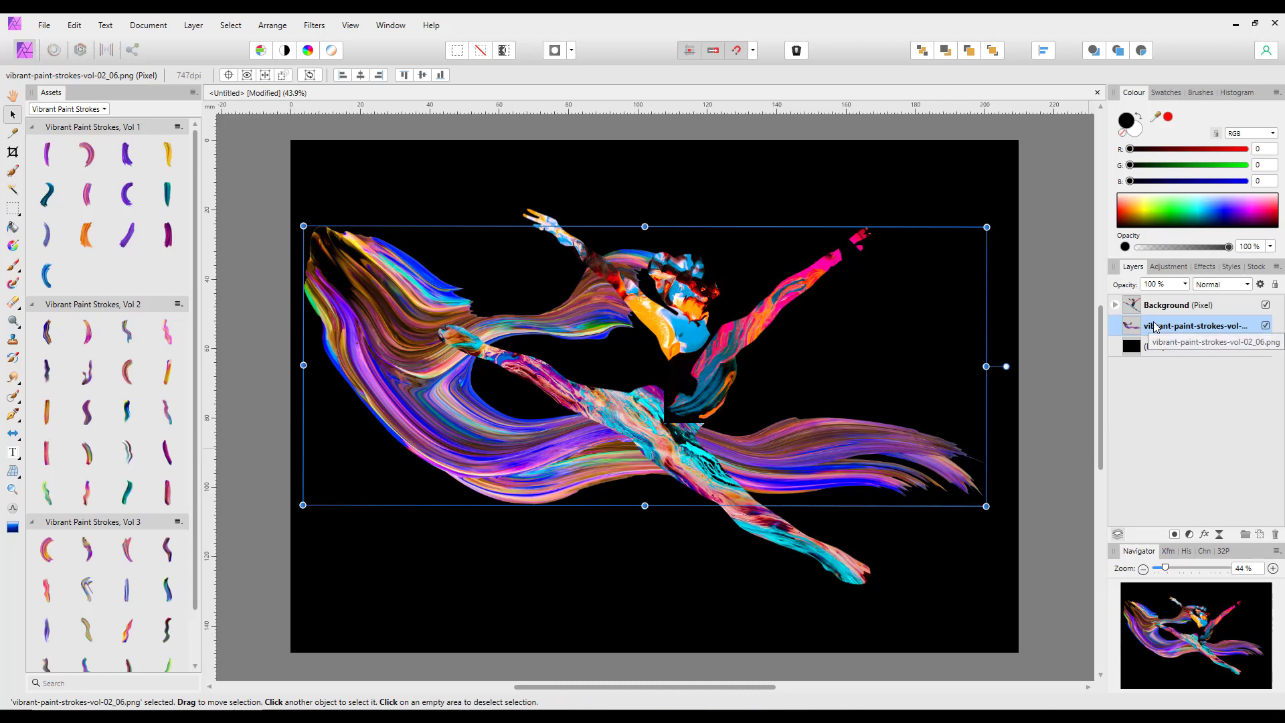
# - Set the paint stroke layer's blend mode to Hard Light and nest an HSL adjustment inside that layer
pyautogui.click(1249, 289)
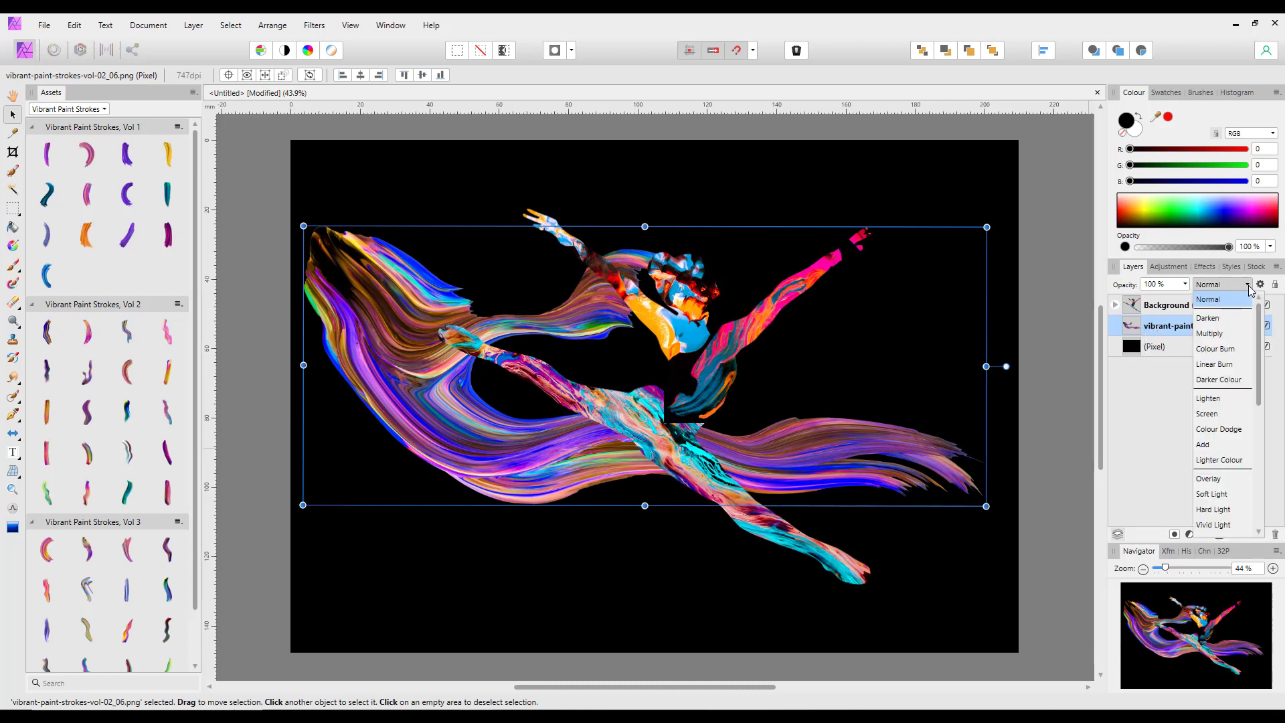
pyautogui.click(1219, 510)
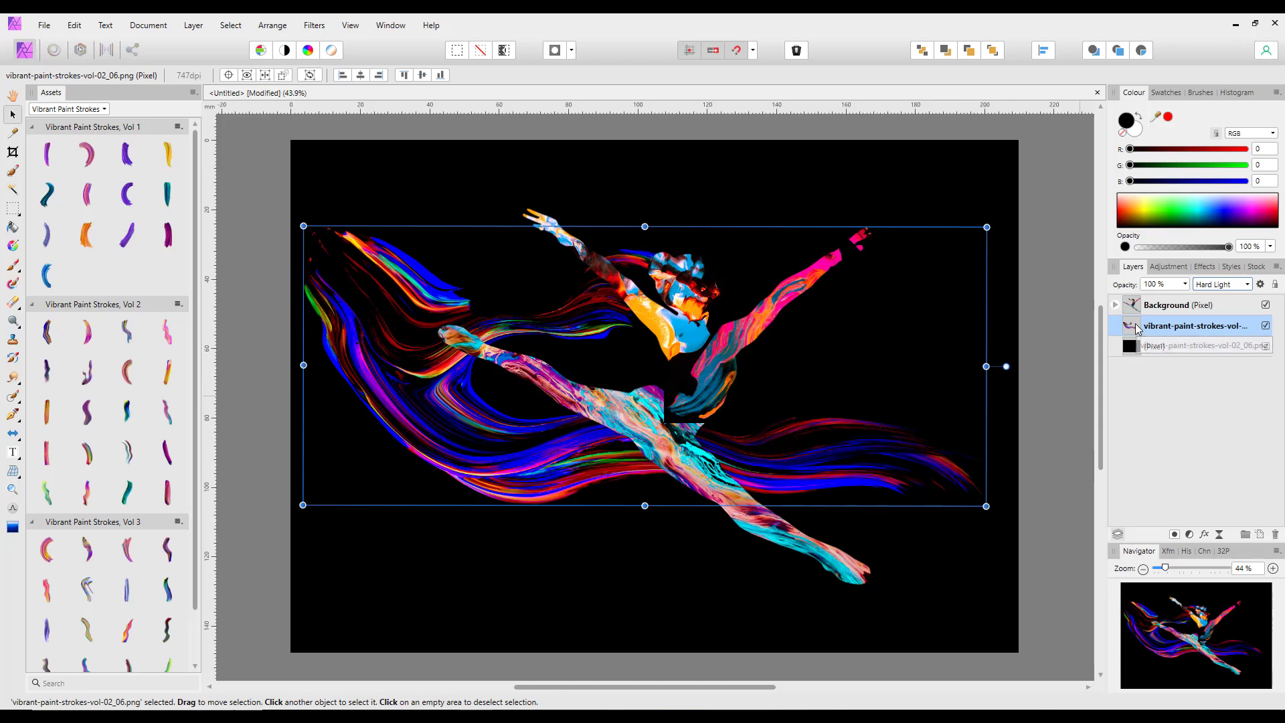
pyautogui.click(1142, 51)
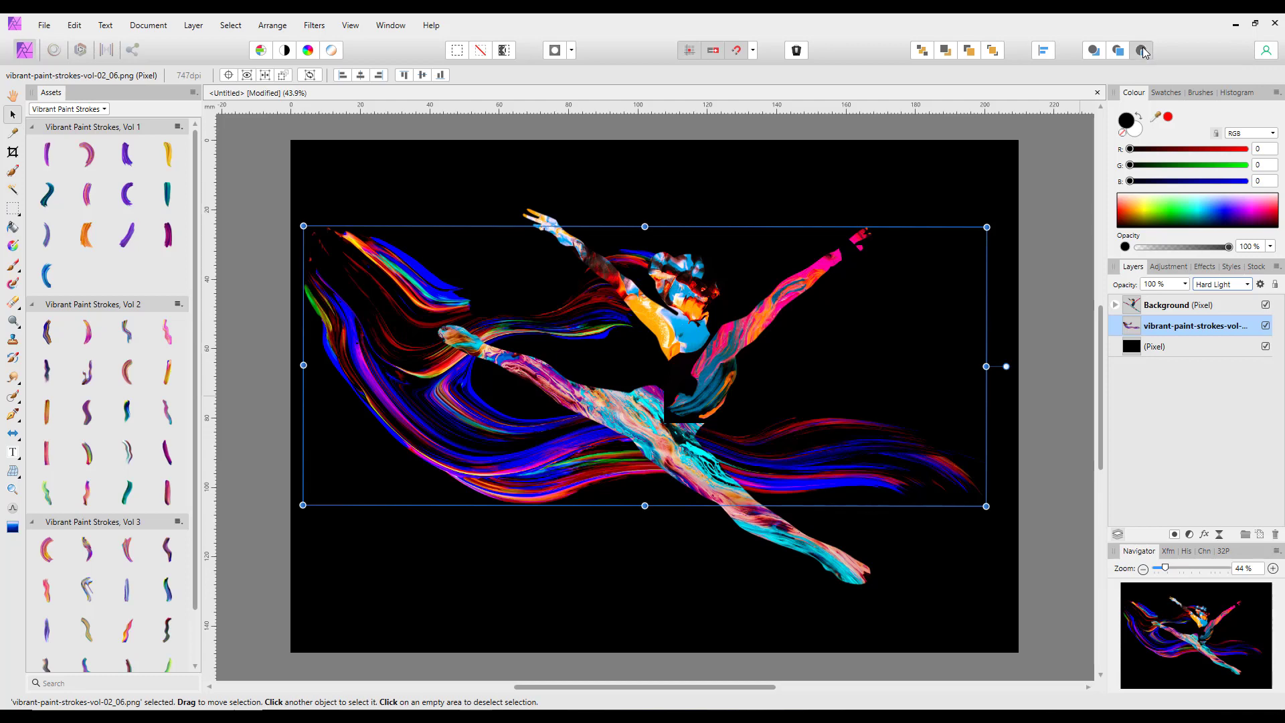
pyautogui.click(1189, 535)
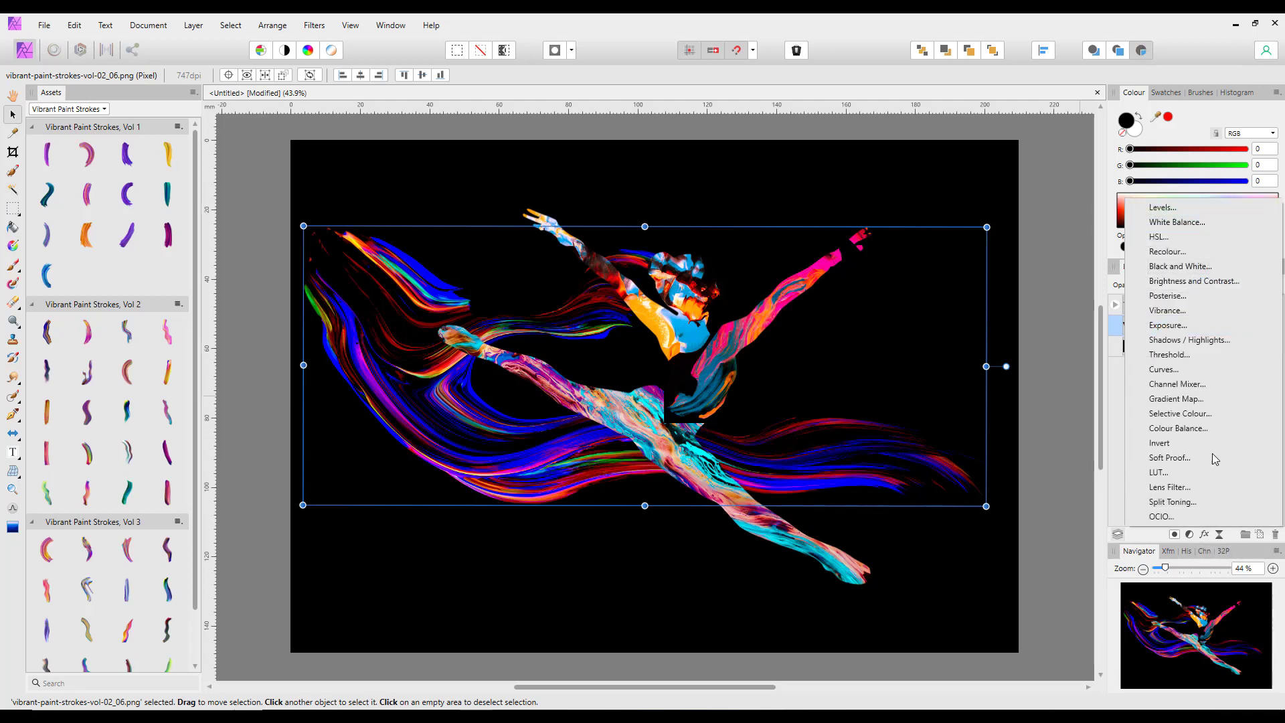
pyautogui.click(1170, 238)
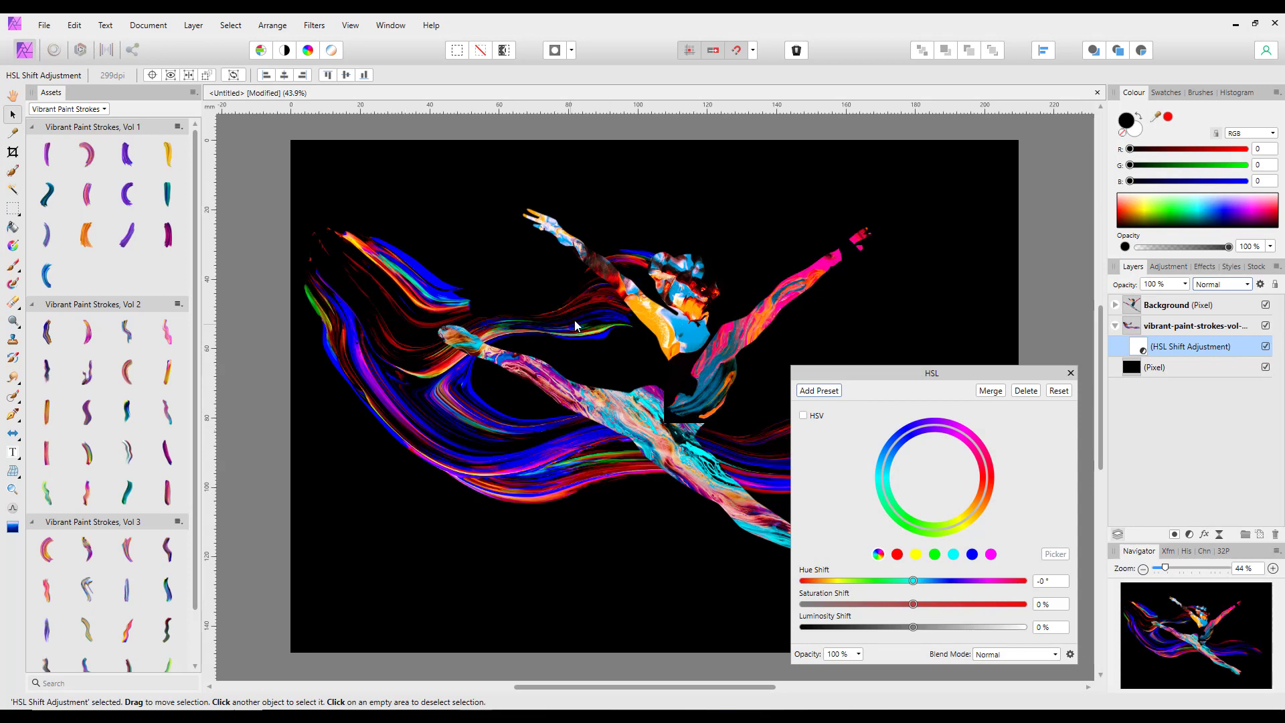
# - Set the HSL hue shift to -110.1° and luminosity shift to 15%, and hide the Assets panel
pyautogui.moveTo(969, 373); pyautogui.dragTo(1033, 144)
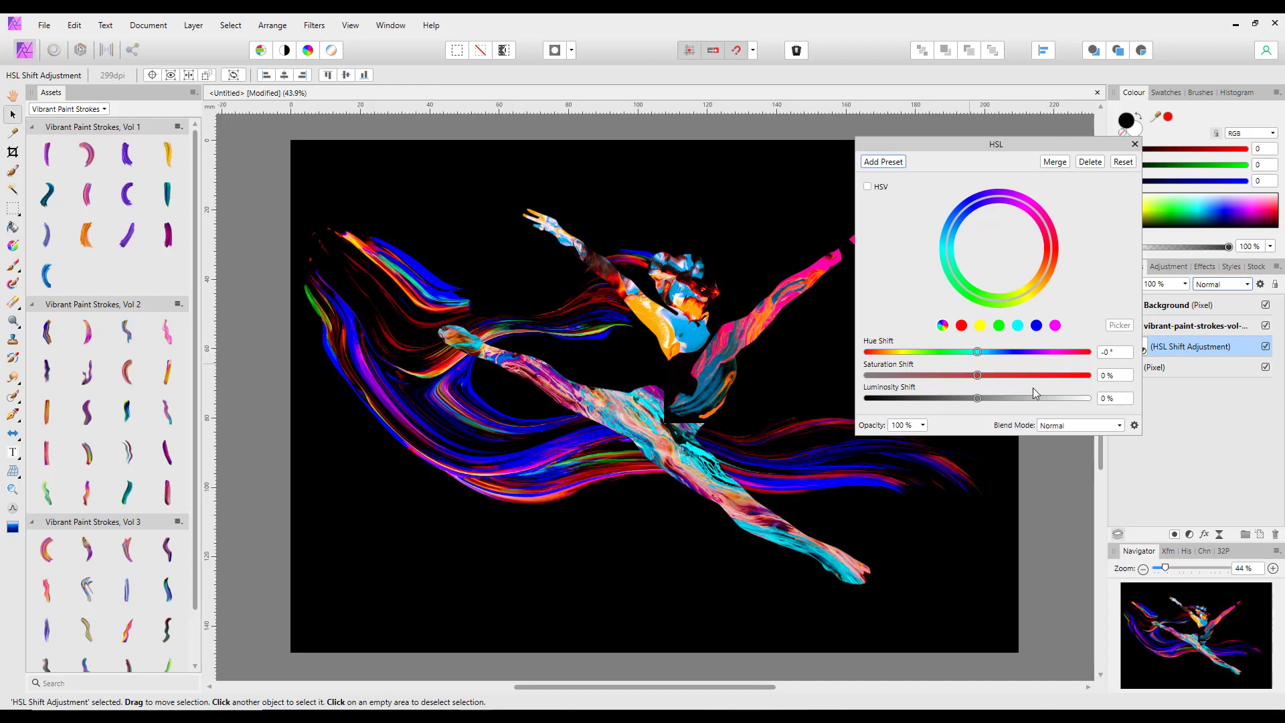
pyautogui.moveTo(978, 352)
pyautogui.mouseDown()
pyautogui.moveTo(1041, 361)
pyautogui.moveTo(910, 349)
pyautogui.mouseUp()
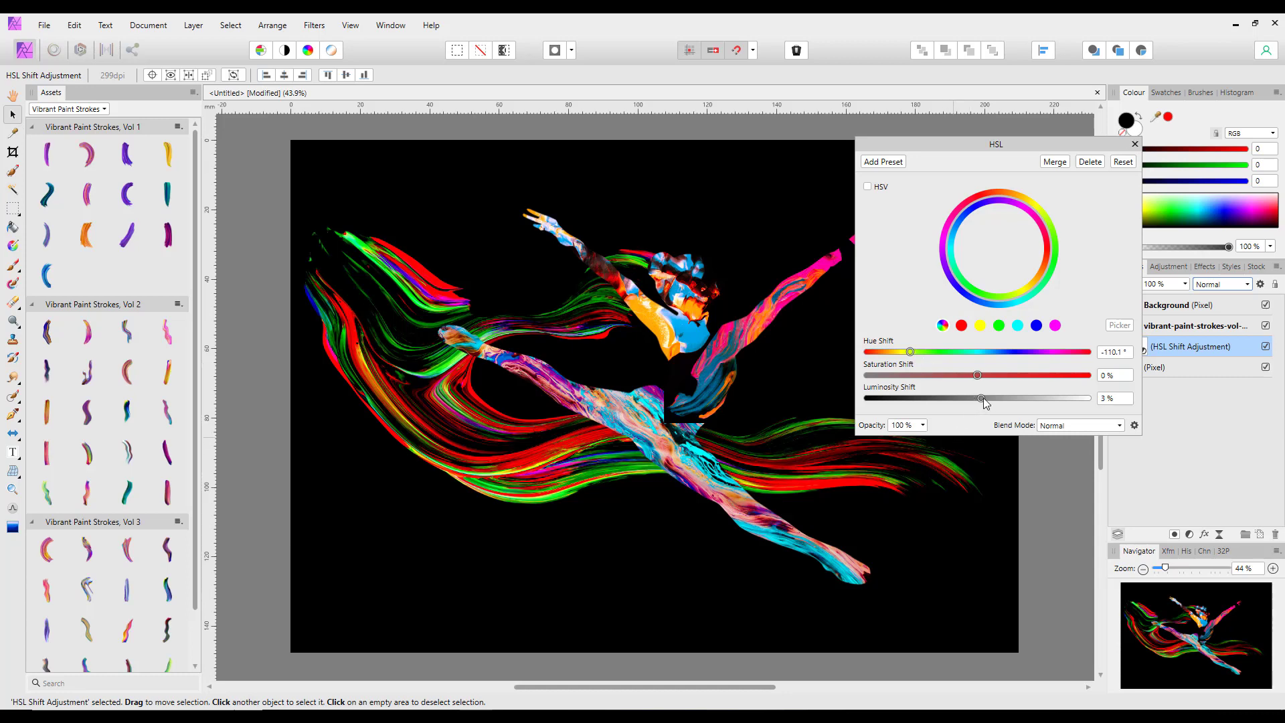
pyautogui.moveTo(981, 400)
pyautogui.mouseDown()
pyautogui.moveTo(936, 399)
pyautogui.moveTo(995, 396)
pyautogui.mouseUp()
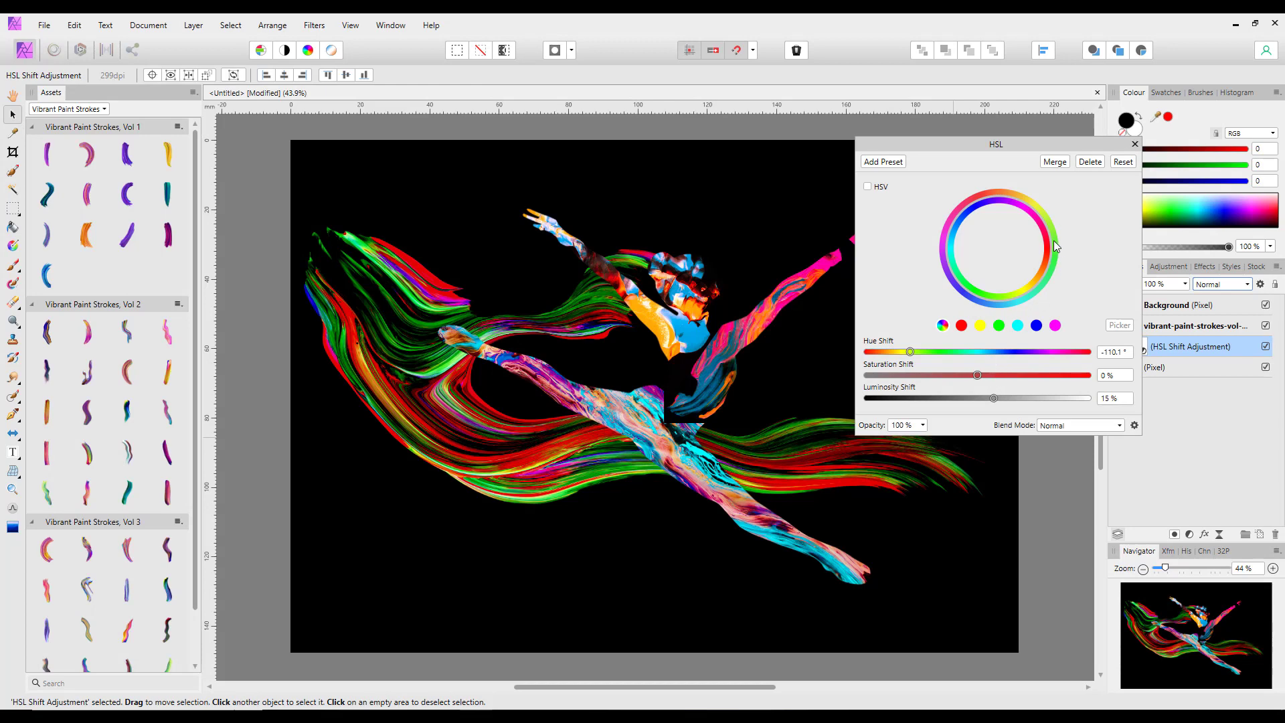
pyautogui.click(1134, 145)
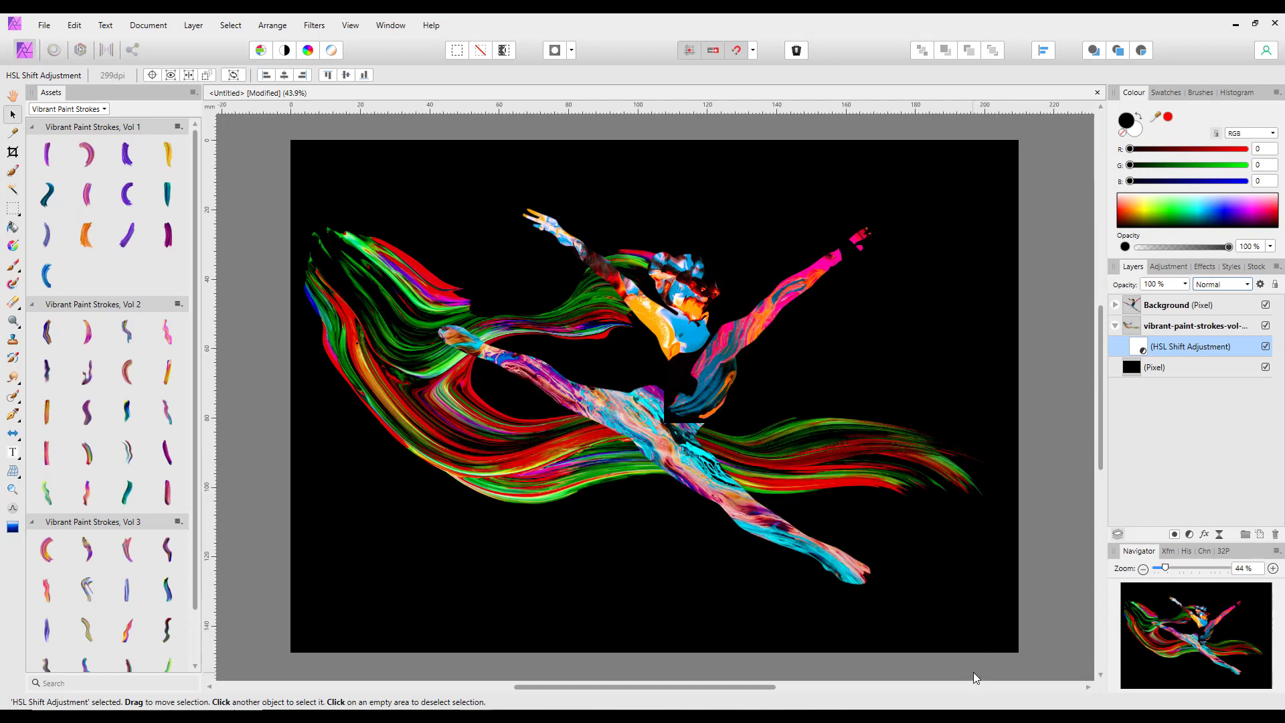
pyautogui.hotkey('ctrl', 'shift', 'h')
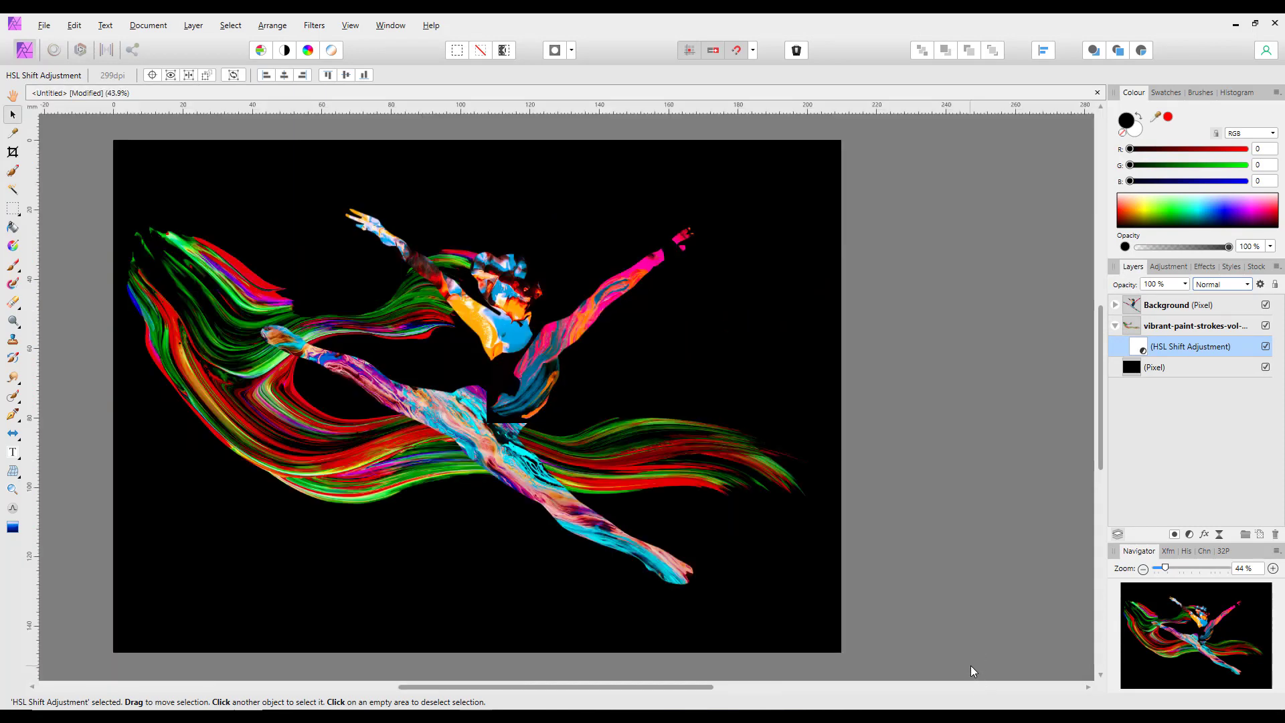
pyautogui.hotkey('ctrl', '0')
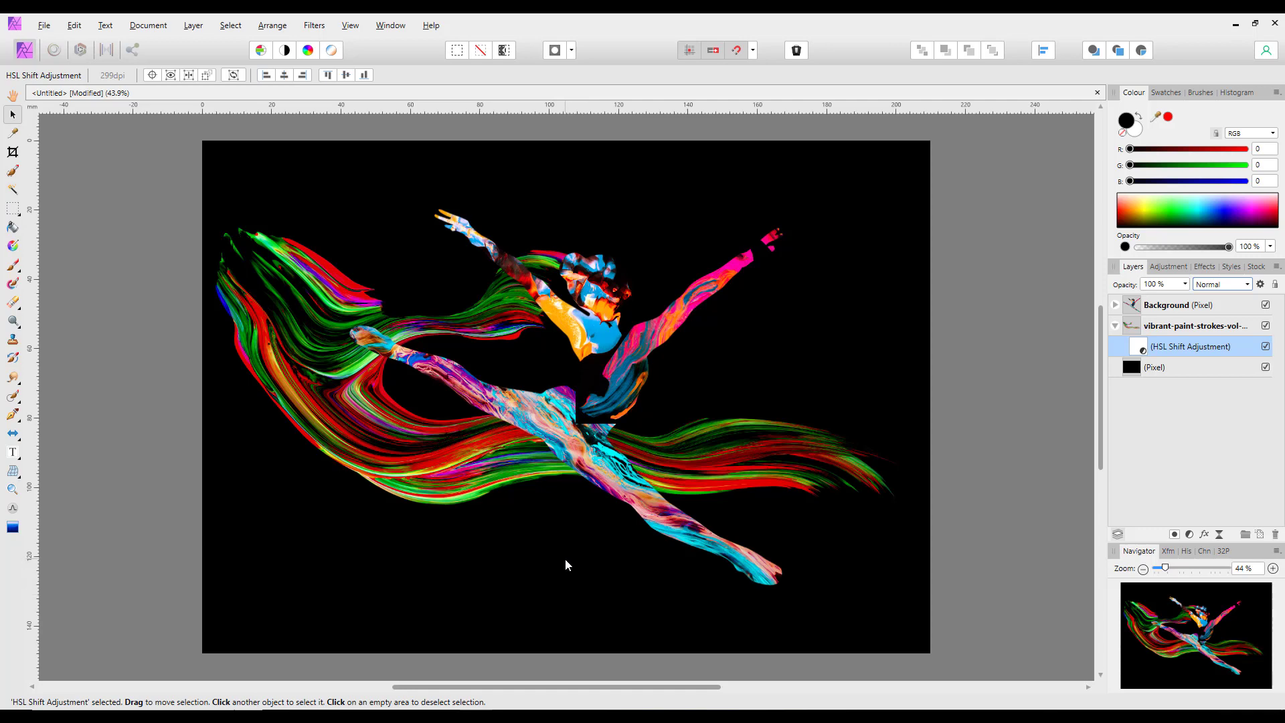
# - Open the recently used singer silhouette file clipart1366160.png
pyautogui.click(42, 26)
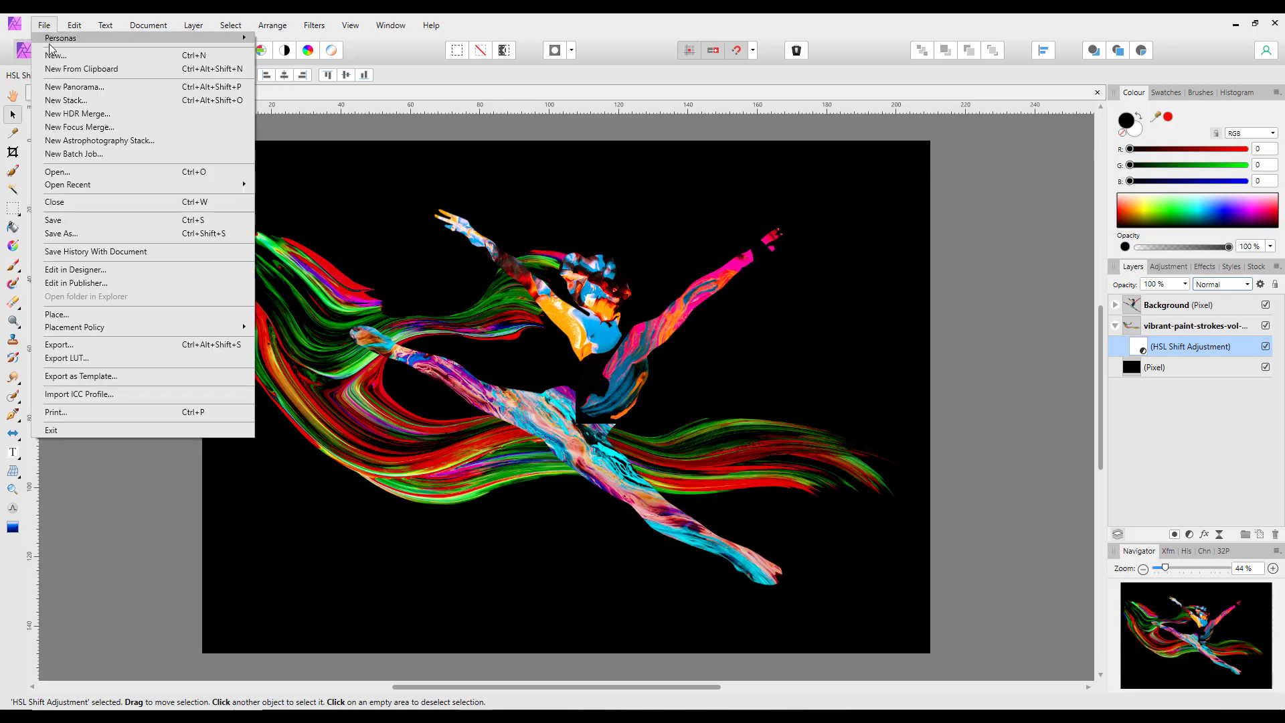
pyautogui.moveTo(194, 186)
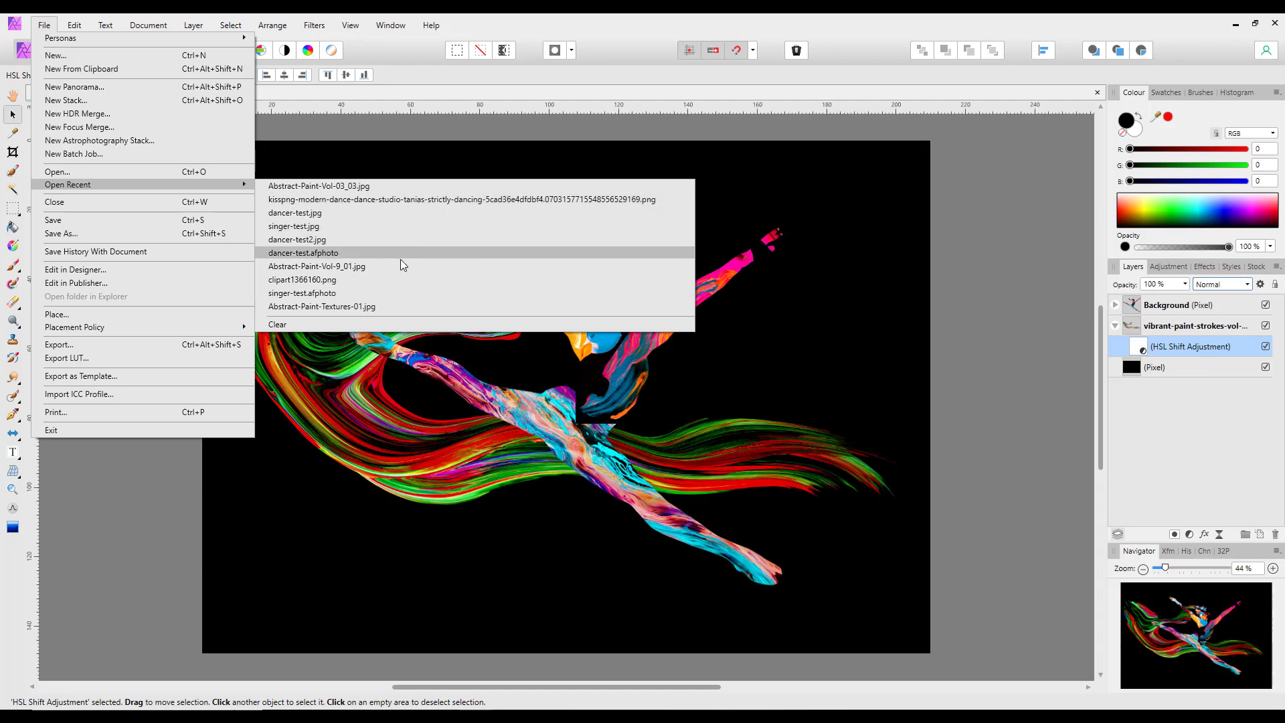
pyautogui.click(302, 281)
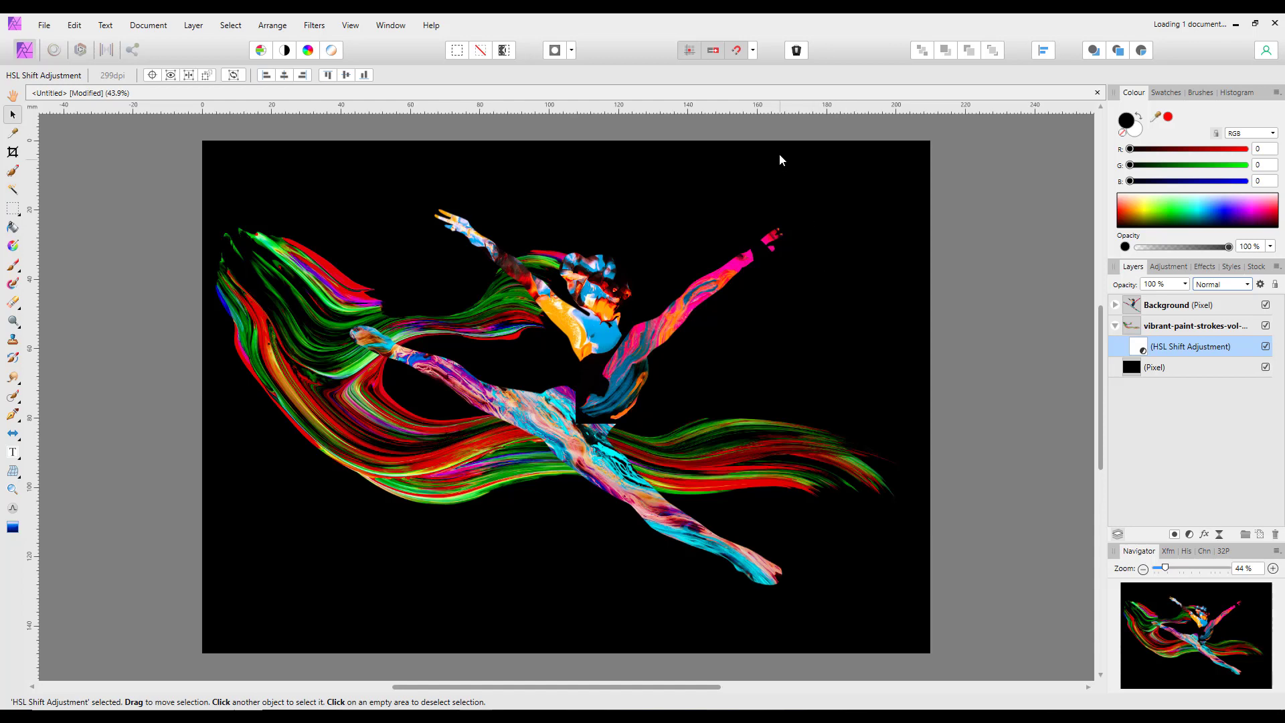
pyautogui.click(48, 26)
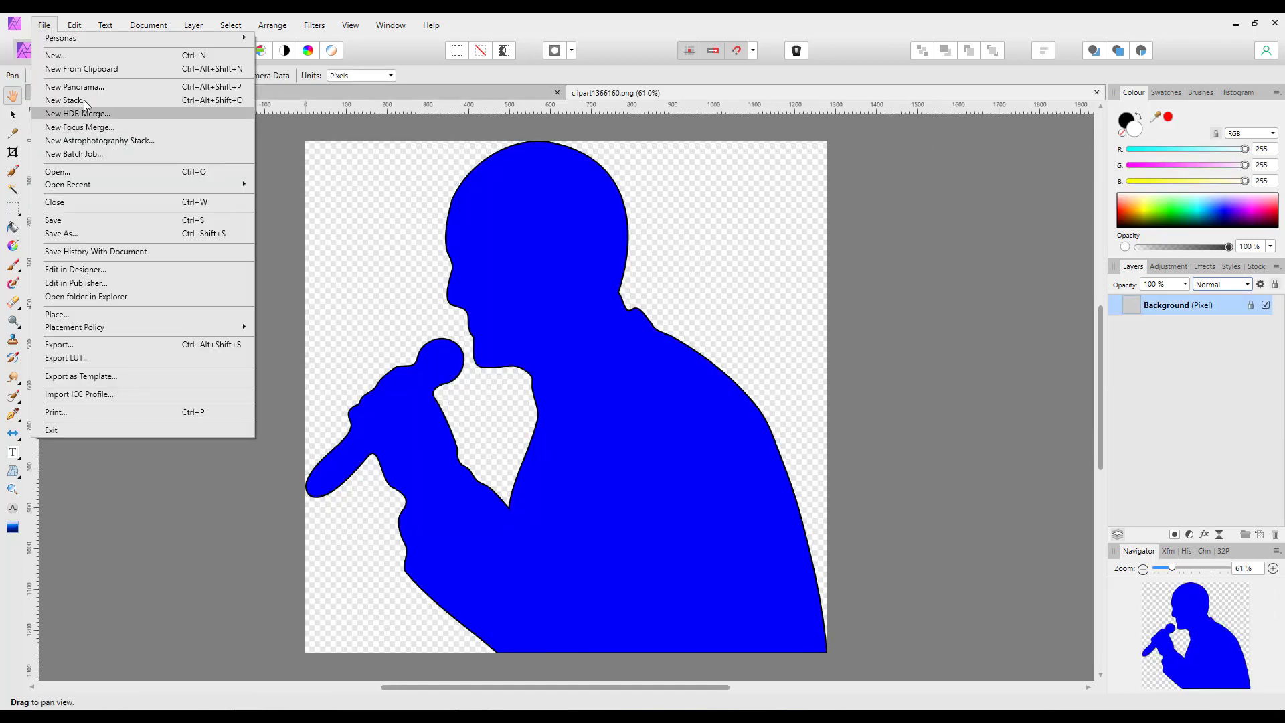
pyautogui.moveTo(148, 25)
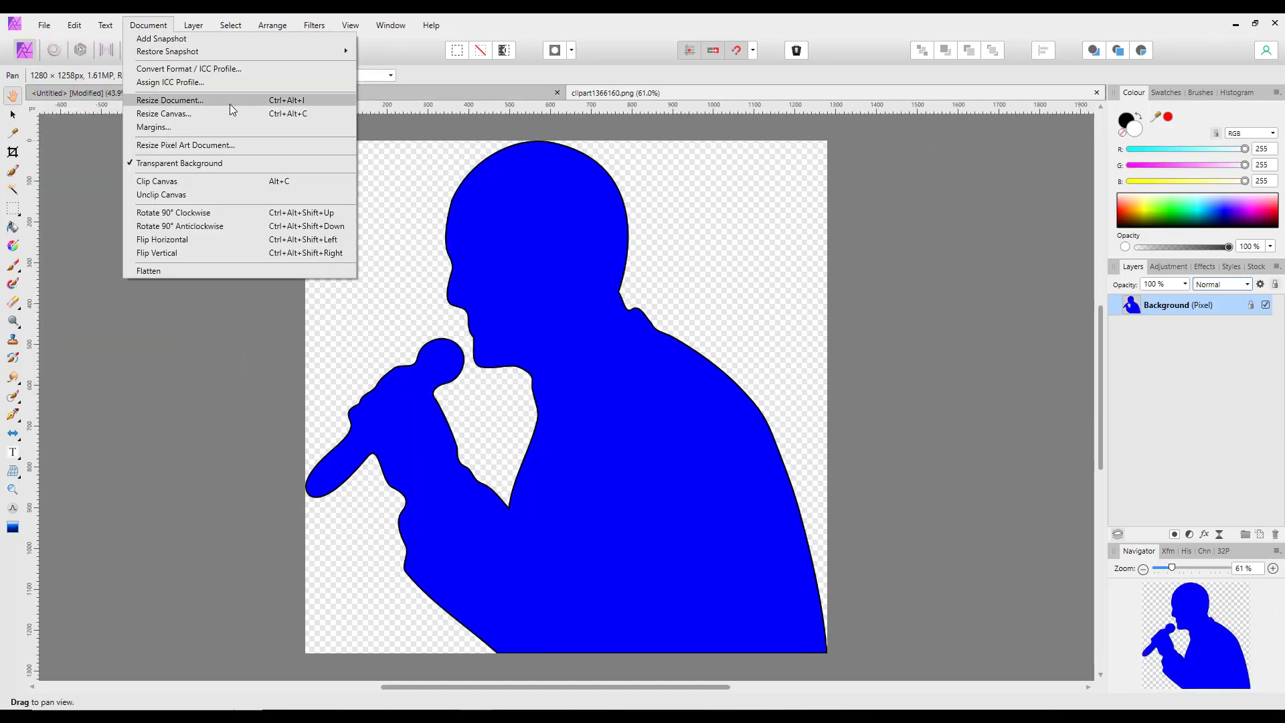
pyautogui.click(985, 98)
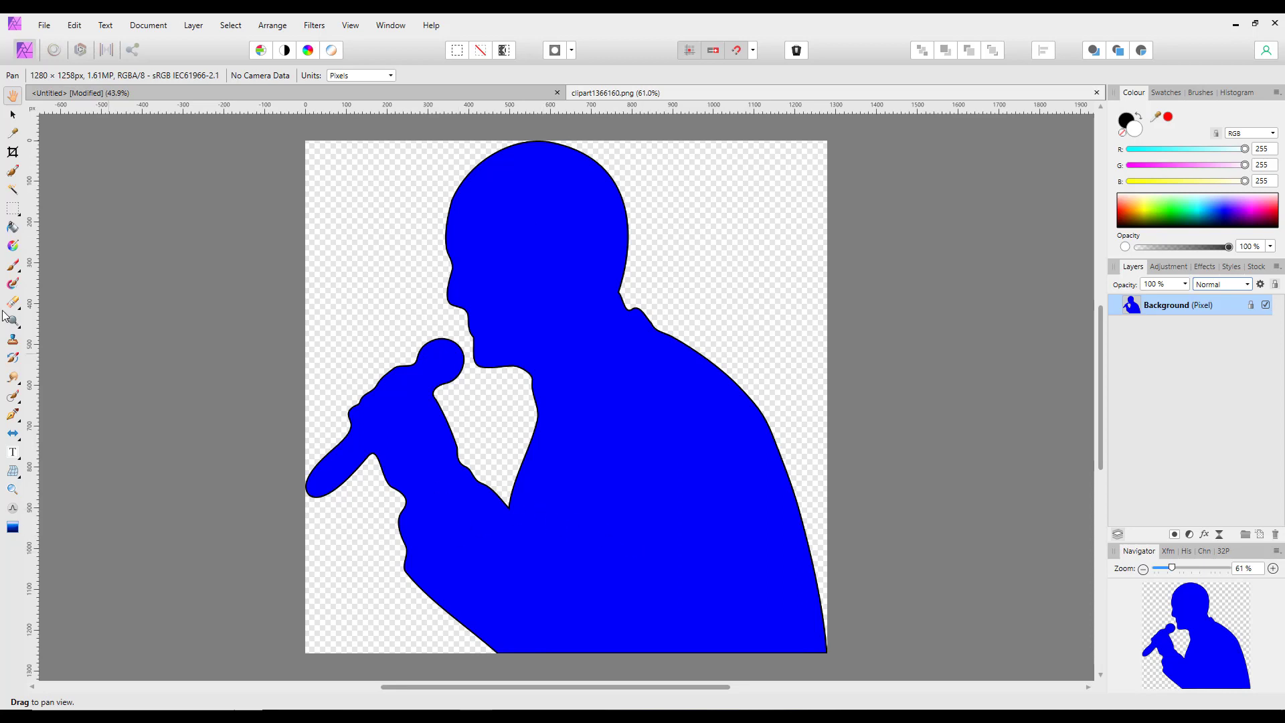
# - Show the Smoke asset category and place 80_smokebrushes_by_xresch_11.png over the head and shoulders of the singer silhouette
pyautogui.hotkey('ctrl', 'shift', 'h')
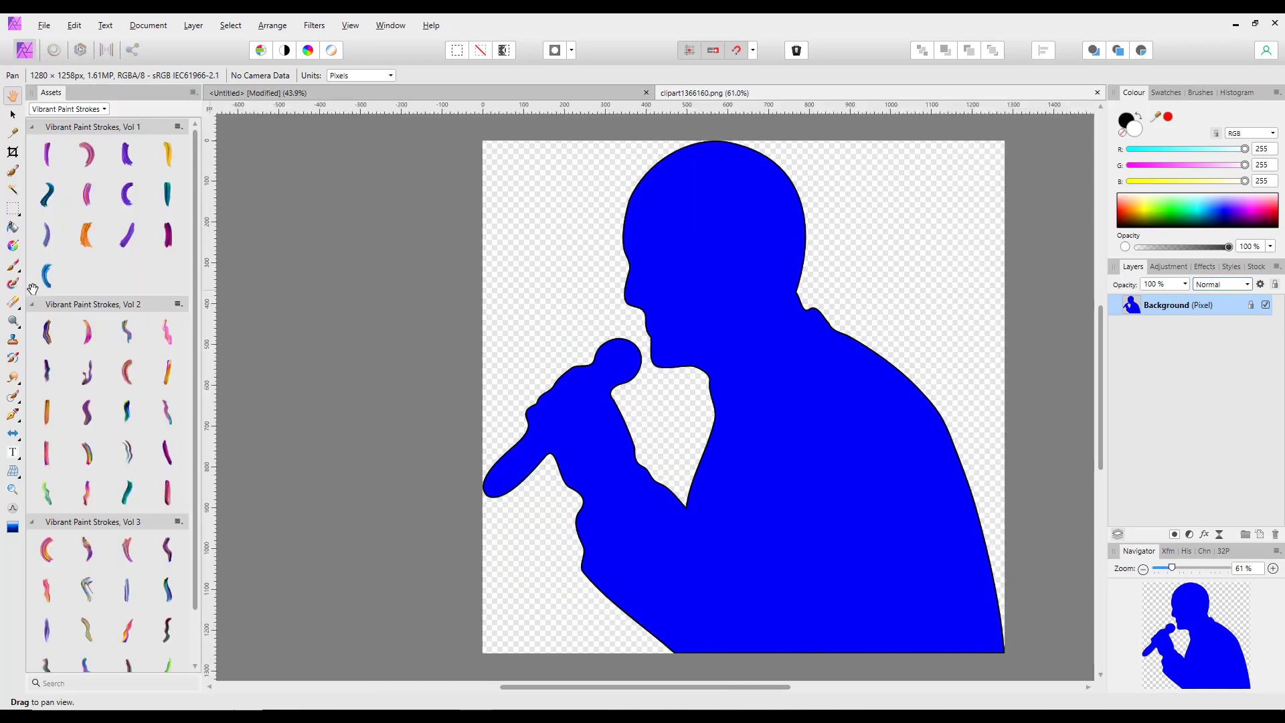
pyautogui.click(105, 111)
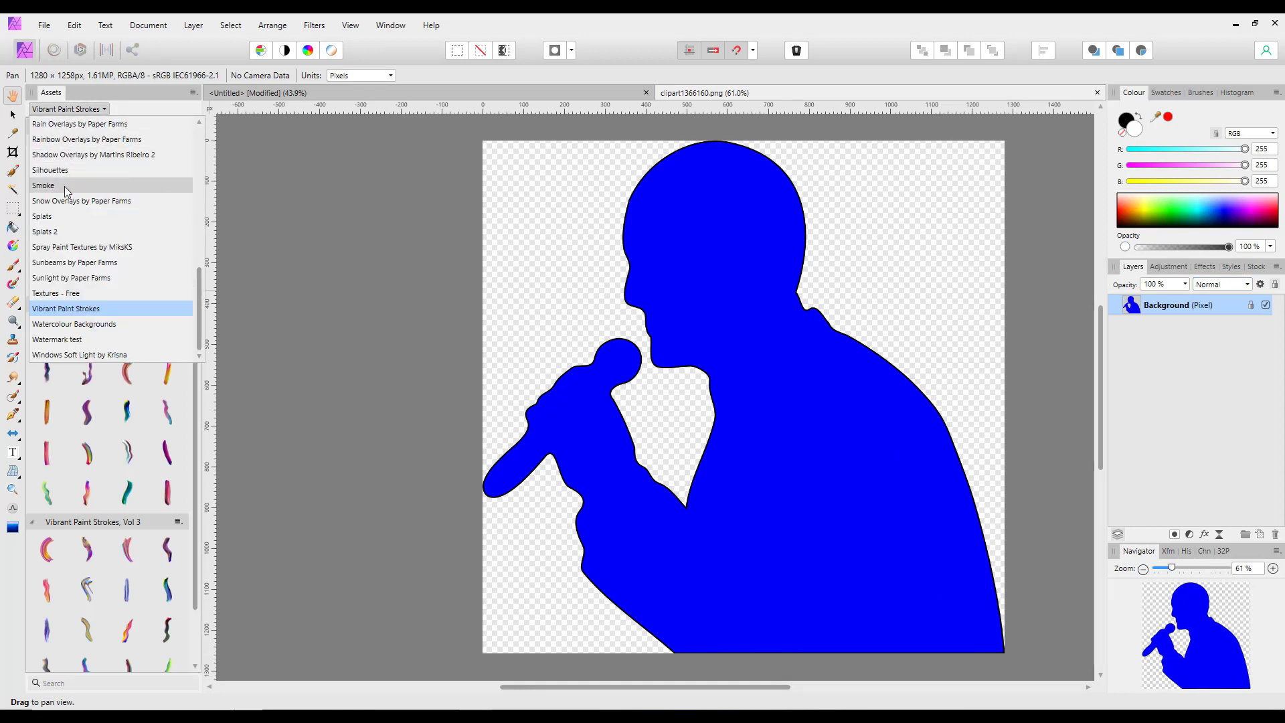
pyautogui.click(36, 186)
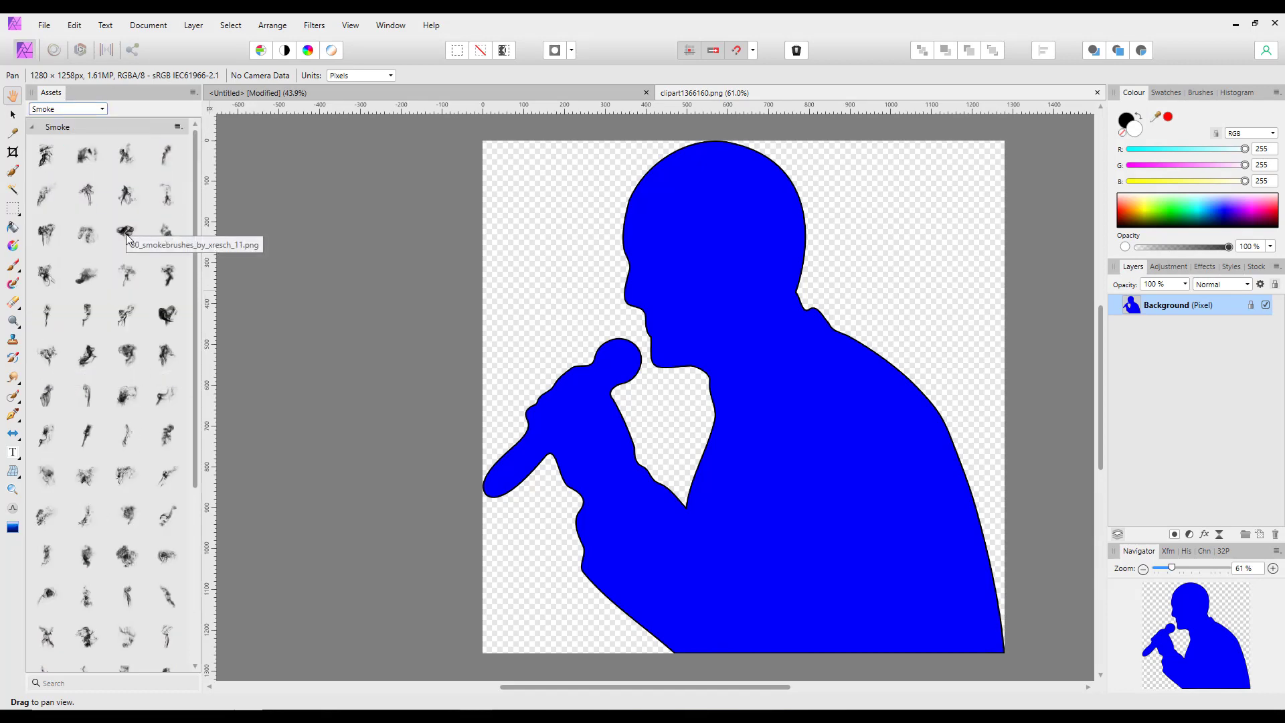
pyautogui.moveTo(125, 231); pyautogui.dragTo(761, 414)
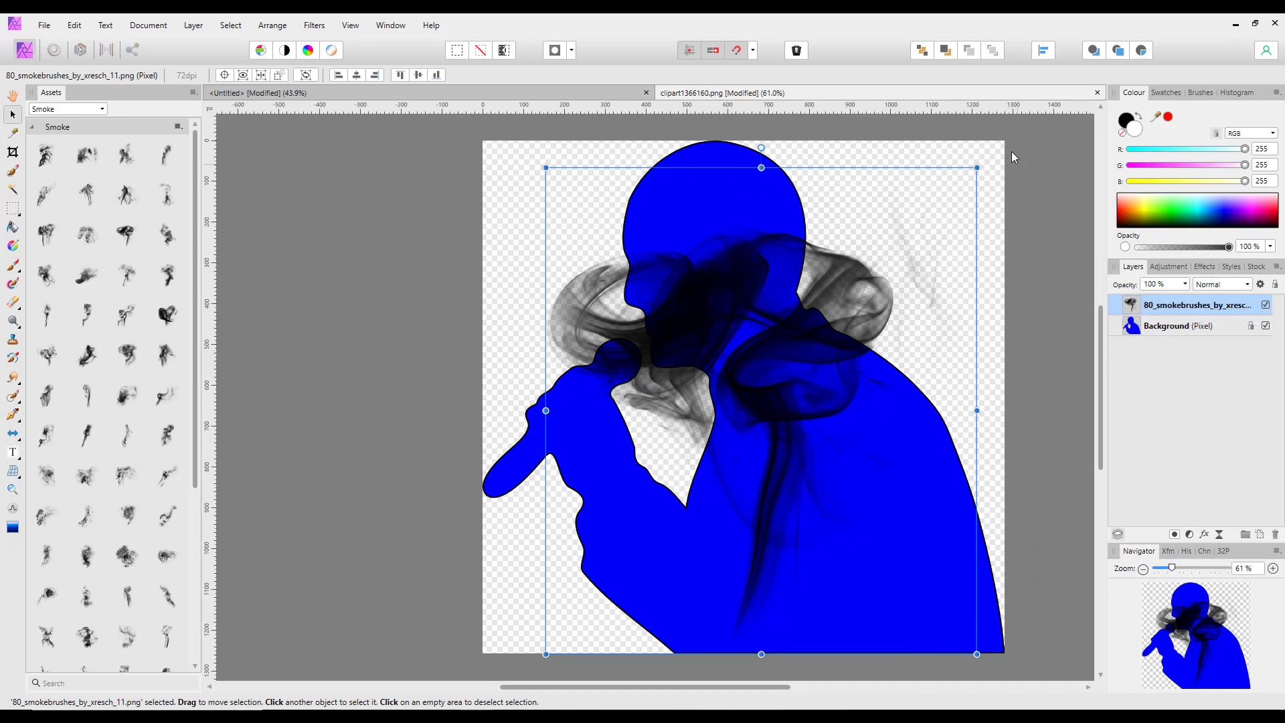
# - Nest a Recolour adjustment inside the smoke layer with hue 59.1° and lightness 22%
pyautogui.click(1146, 52)
pyautogui.click(1191, 534)
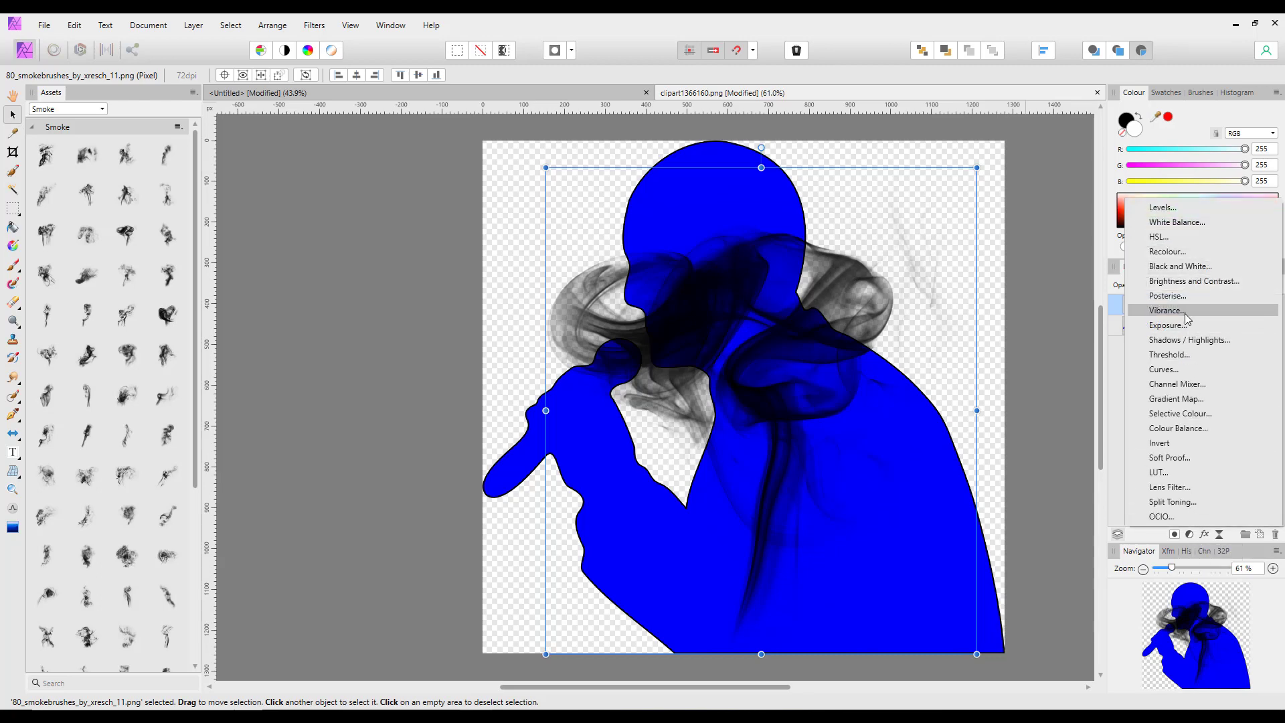
pyautogui.click(1165, 252)
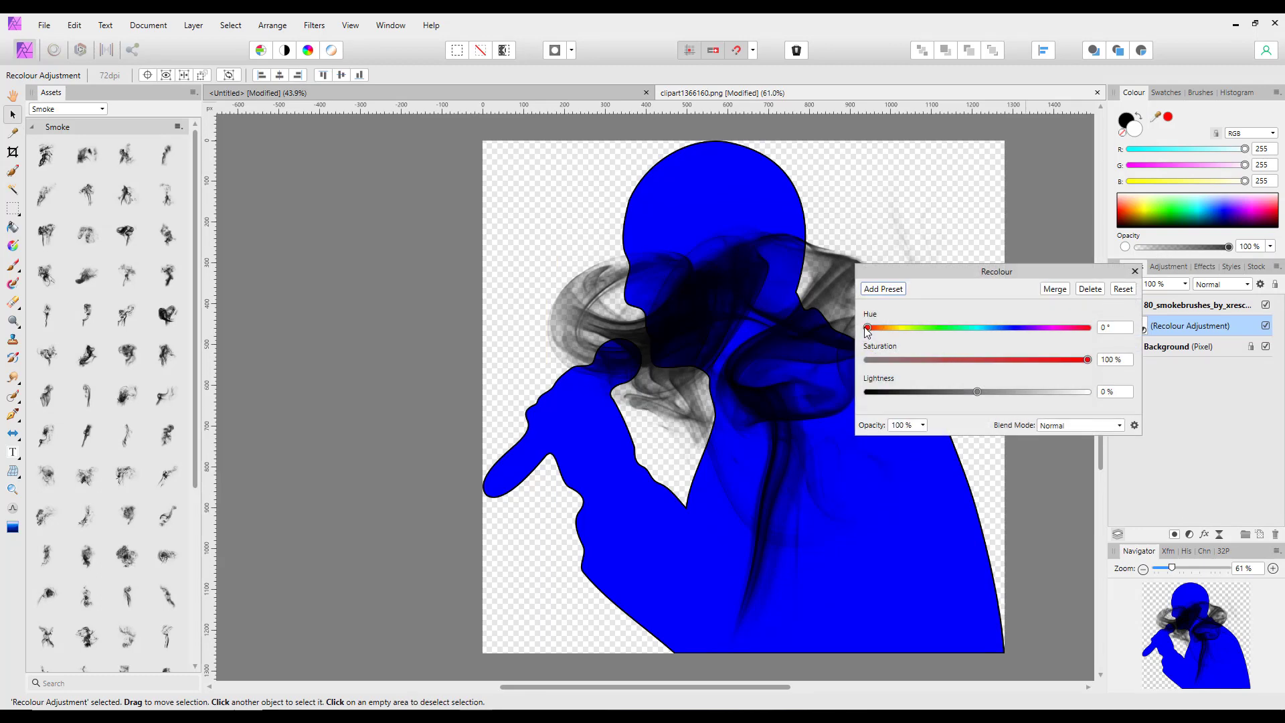
pyautogui.moveTo(868, 328); pyautogui.dragTo(960, 344)
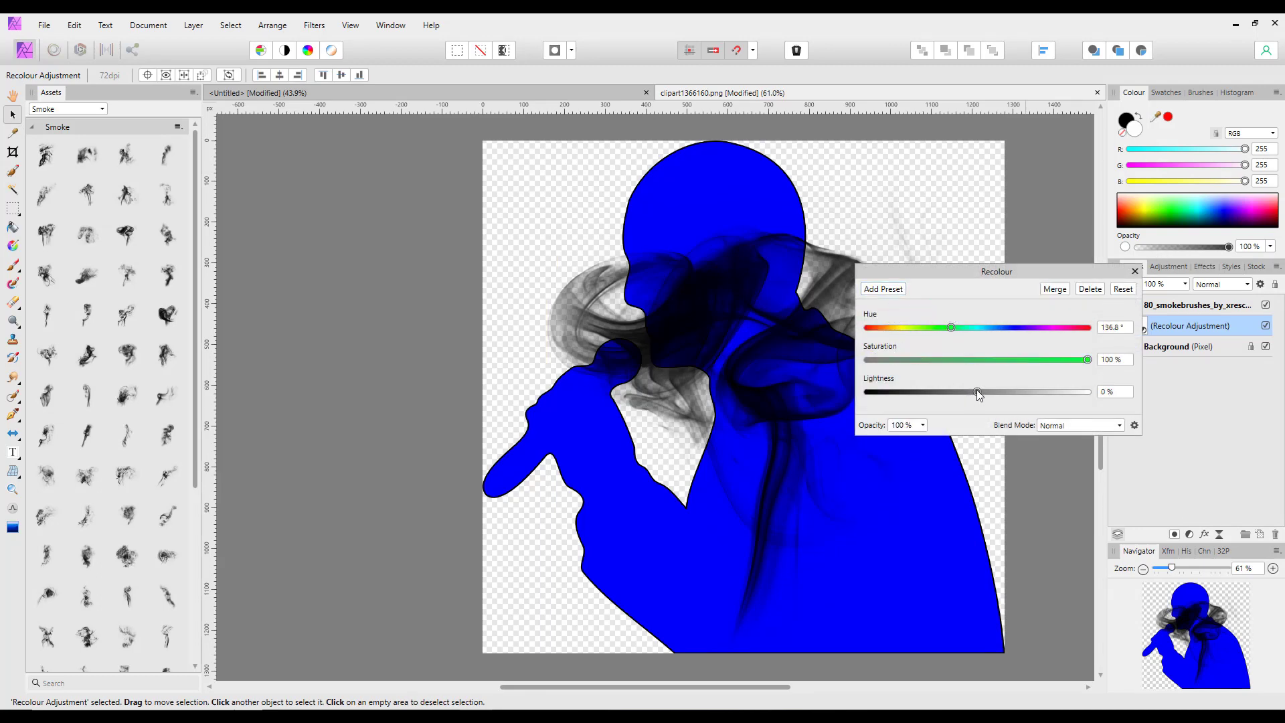
pyautogui.moveTo(979, 391); pyautogui.dragTo(1002, 395)
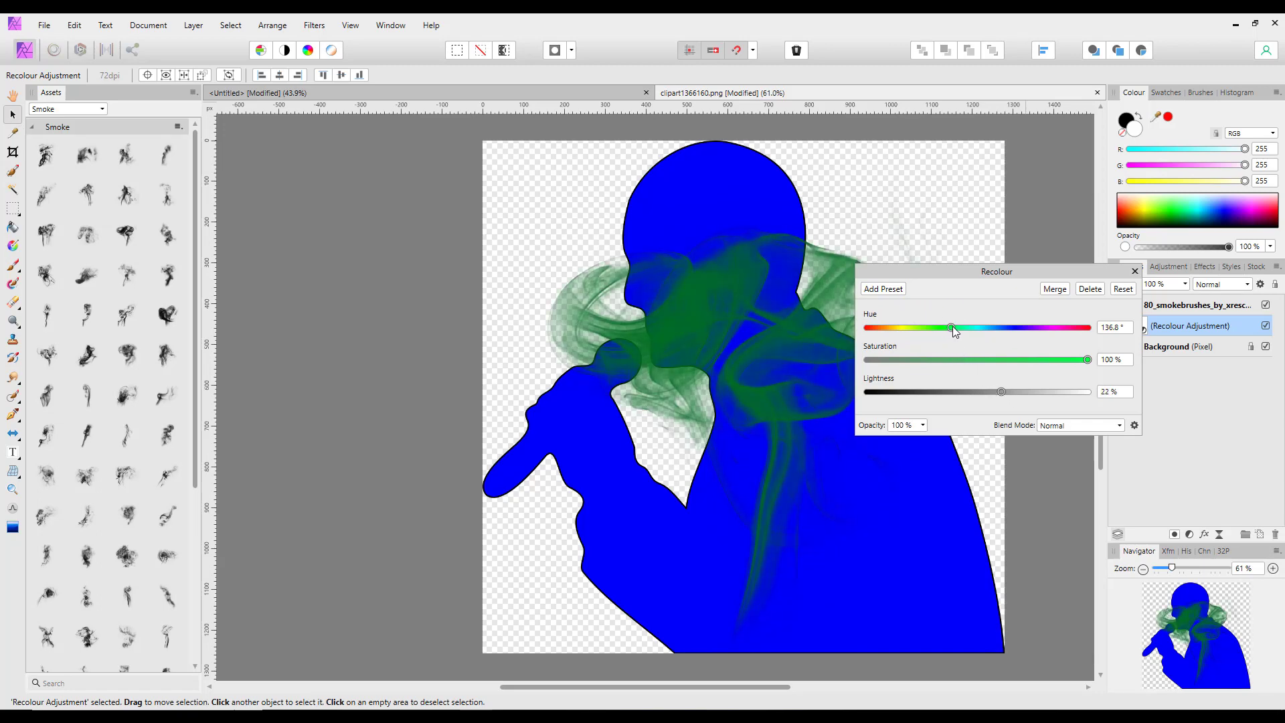
pyautogui.moveTo(951, 328); pyautogui.dragTo(906, 344)
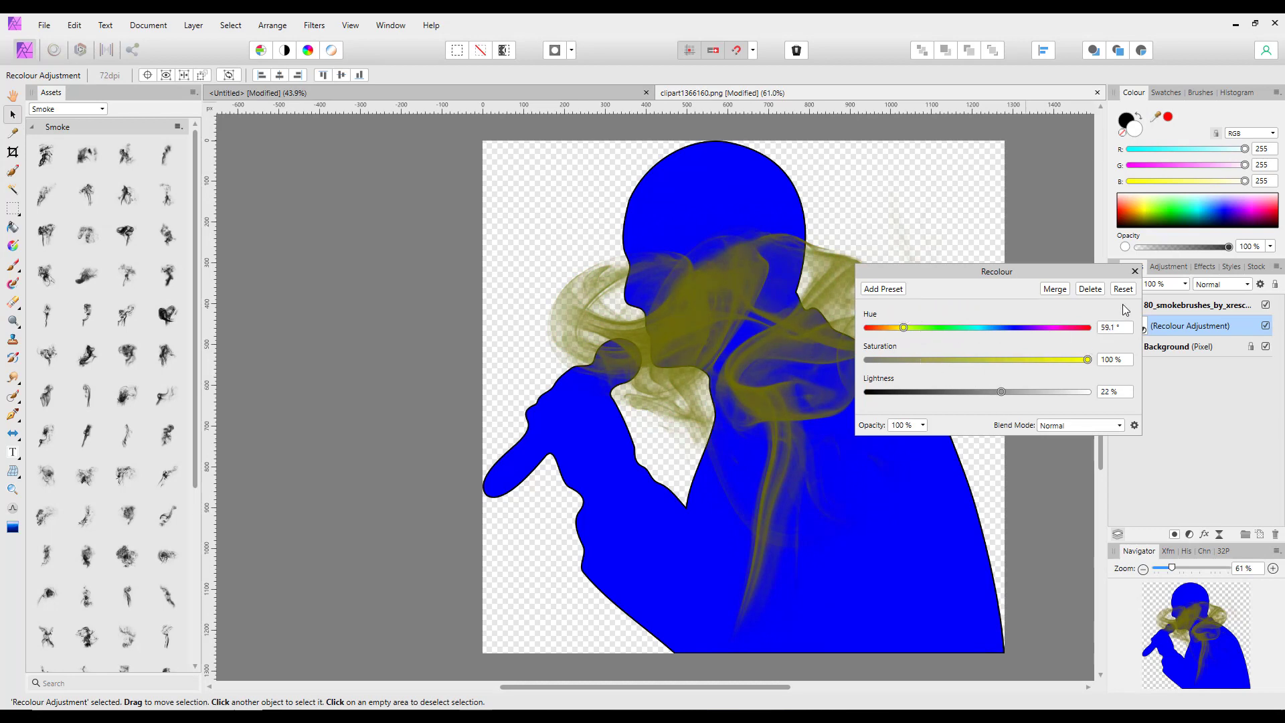
pyautogui.click(1135, 272)
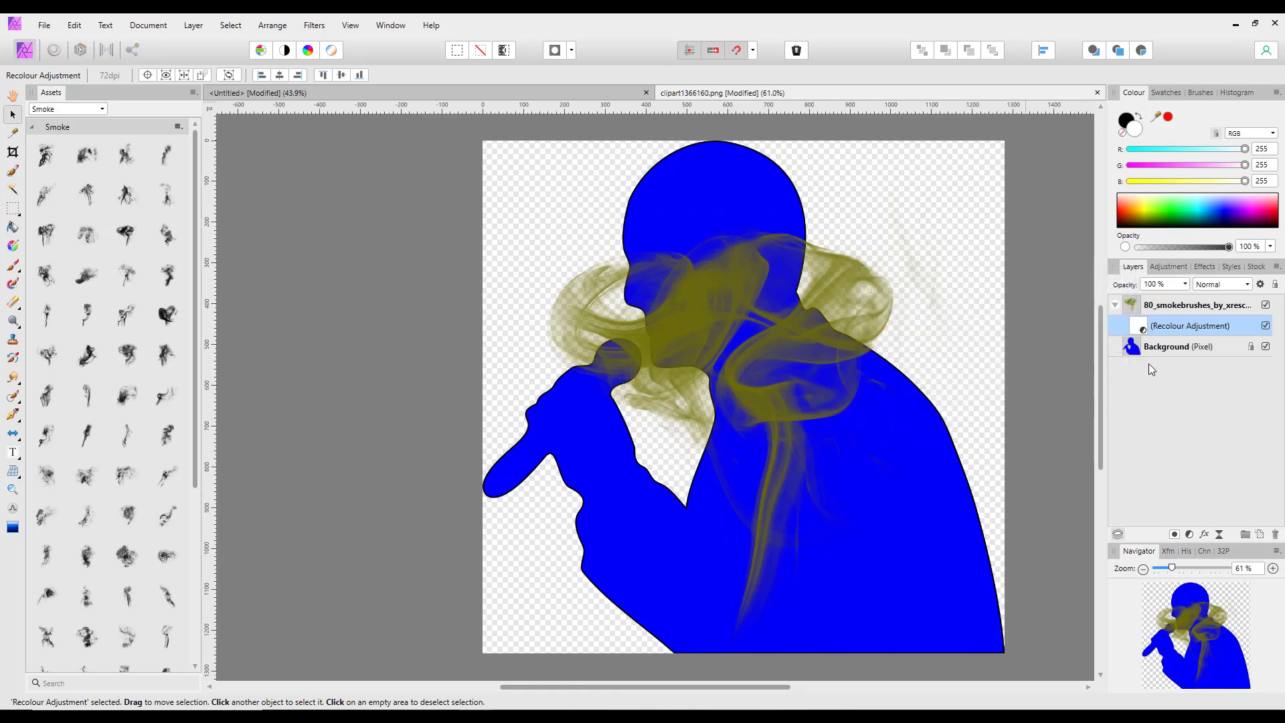
# - Collapse the smoke layer and clip it inside the Background silhouette layer
pyautogui.click(1116, 307)
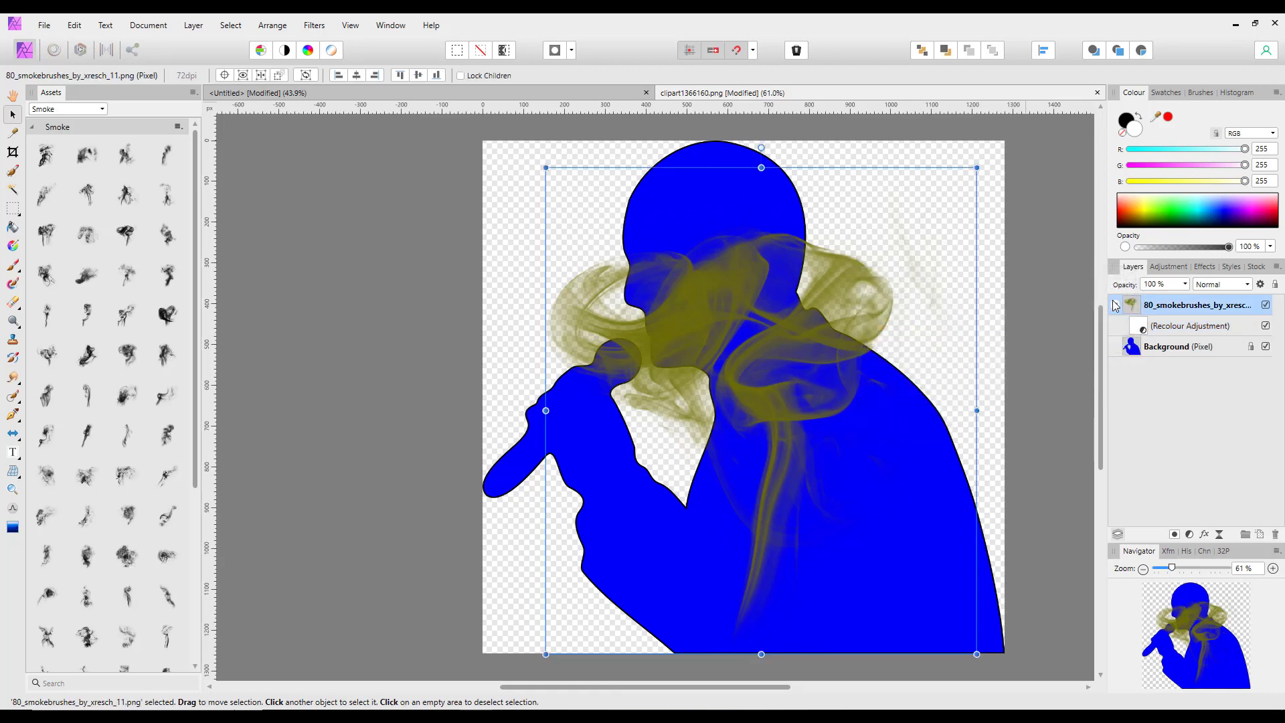
pyautogui.click(1115, 307)
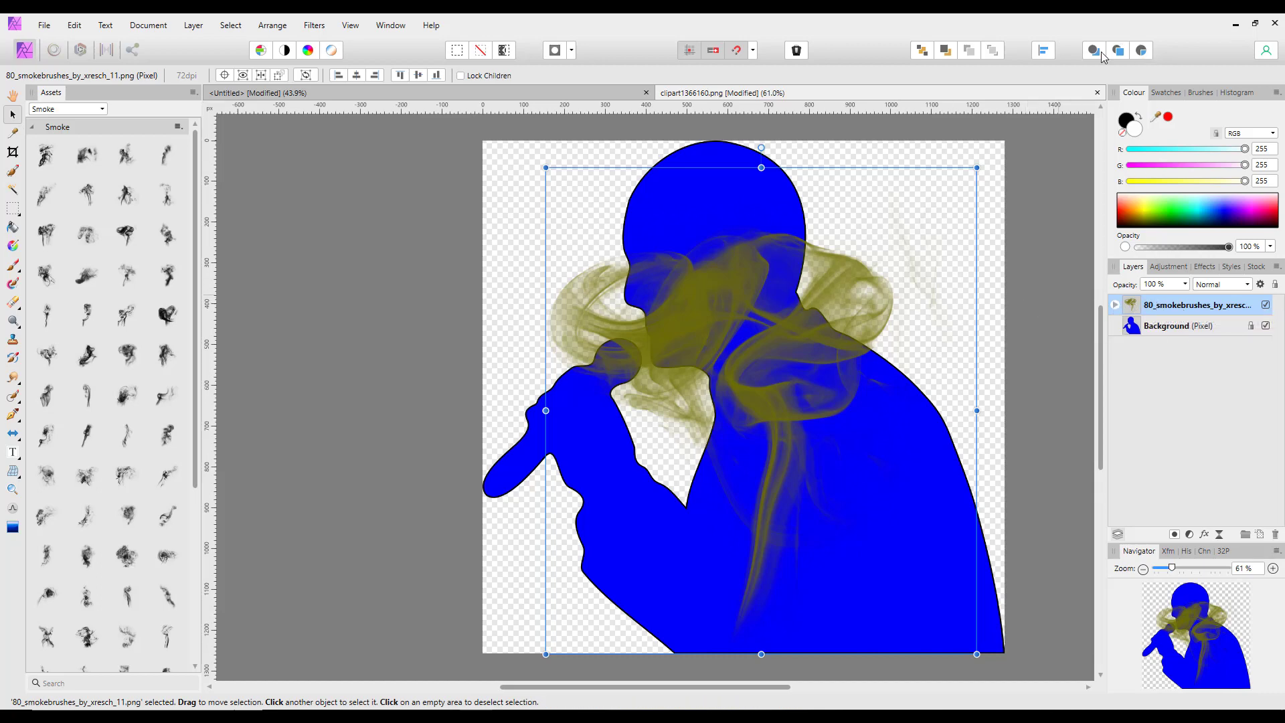
pyautogui.click(272, 25)
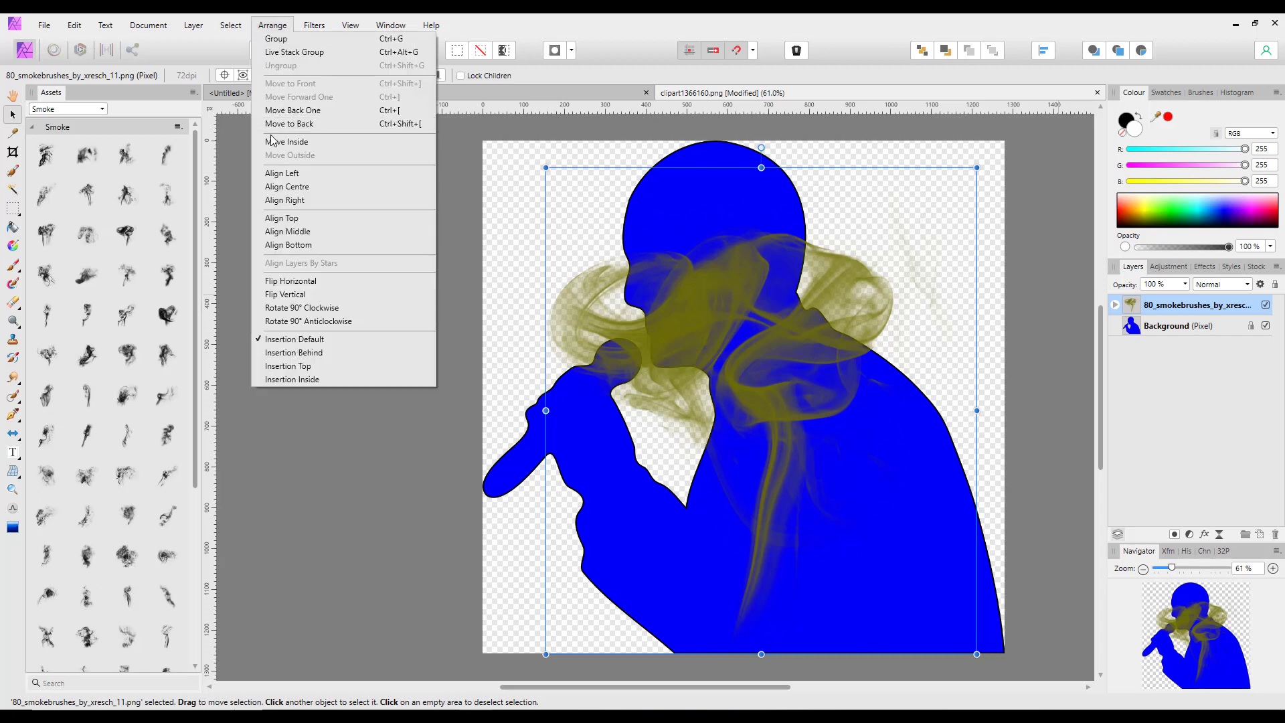
pyautogui.click(286, 142)
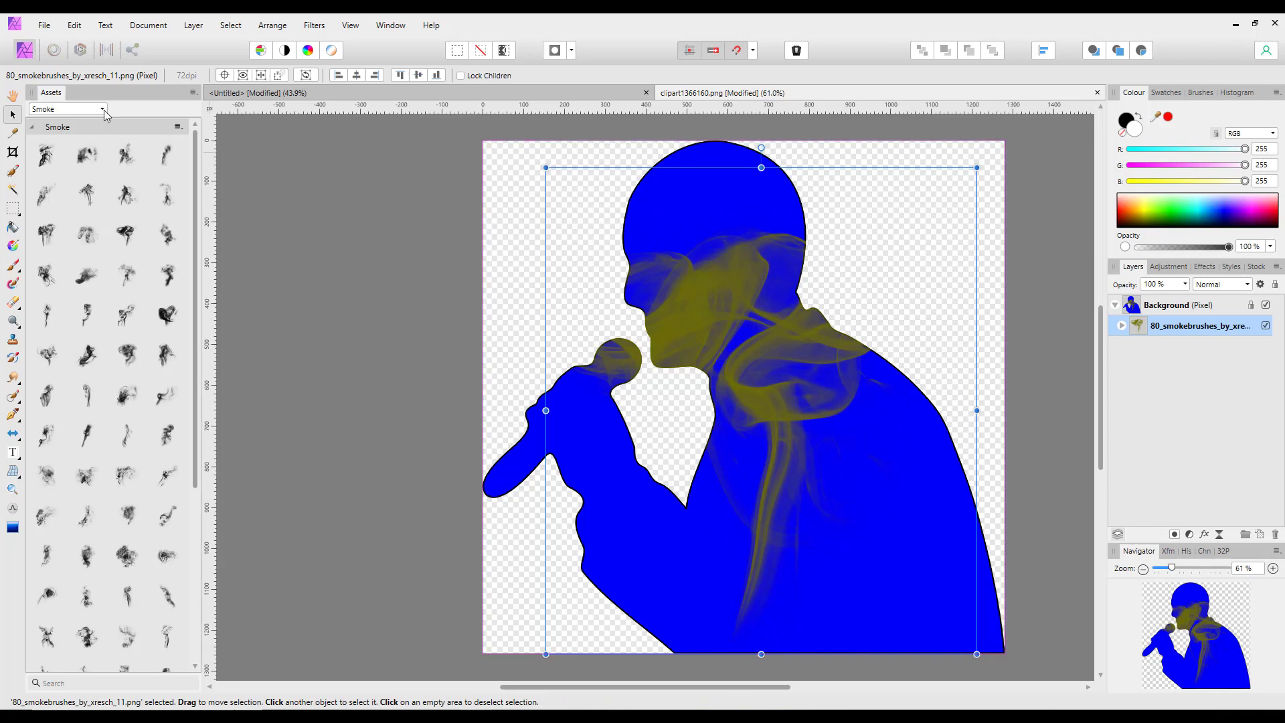
# - Rotate the clipped smoke clockwise by a little under 60° and move it up over the singer's head and neck
pyautogui.moveTo(713, 338)
pyautogui.mouseDown()
pyautogui.moveTo(692, 218)
pyautogui.moveTo(726, 294)
pyautogui.moveTo(719, 327)
pyautogui.mouseUp()
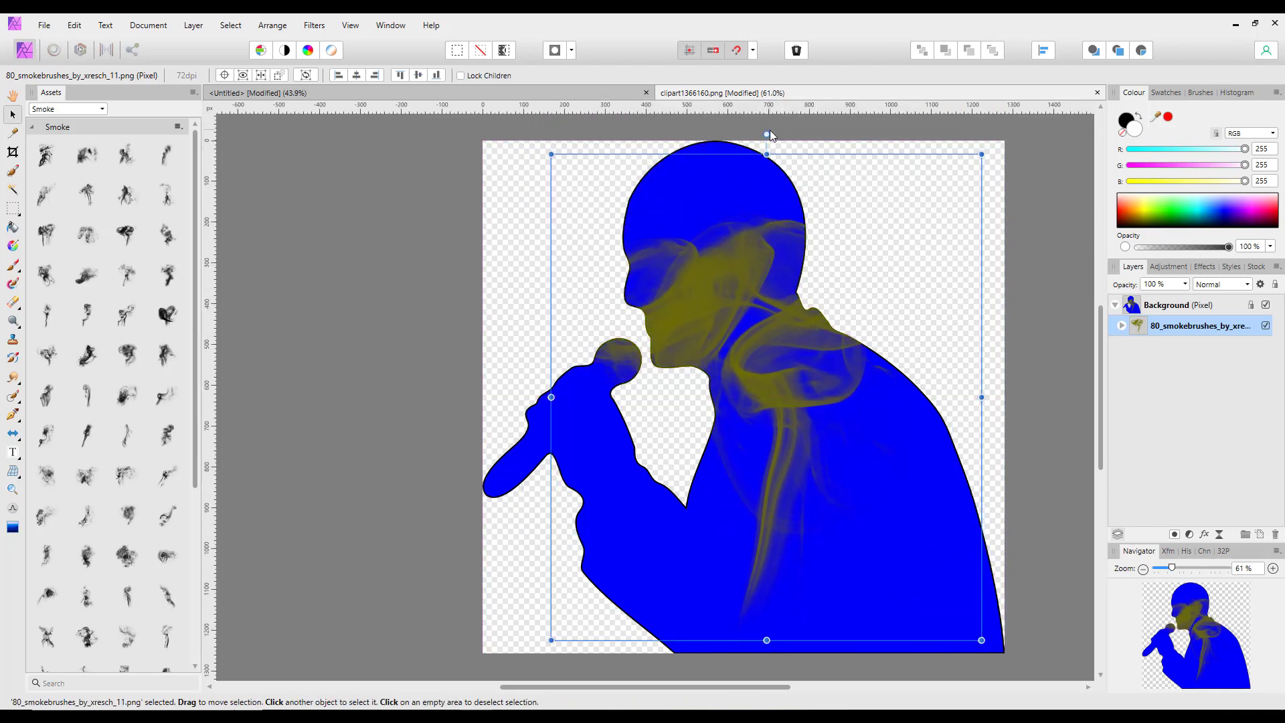
pyautogui.moveTo(771, 136); pyautogui.dragTo(990, 256)
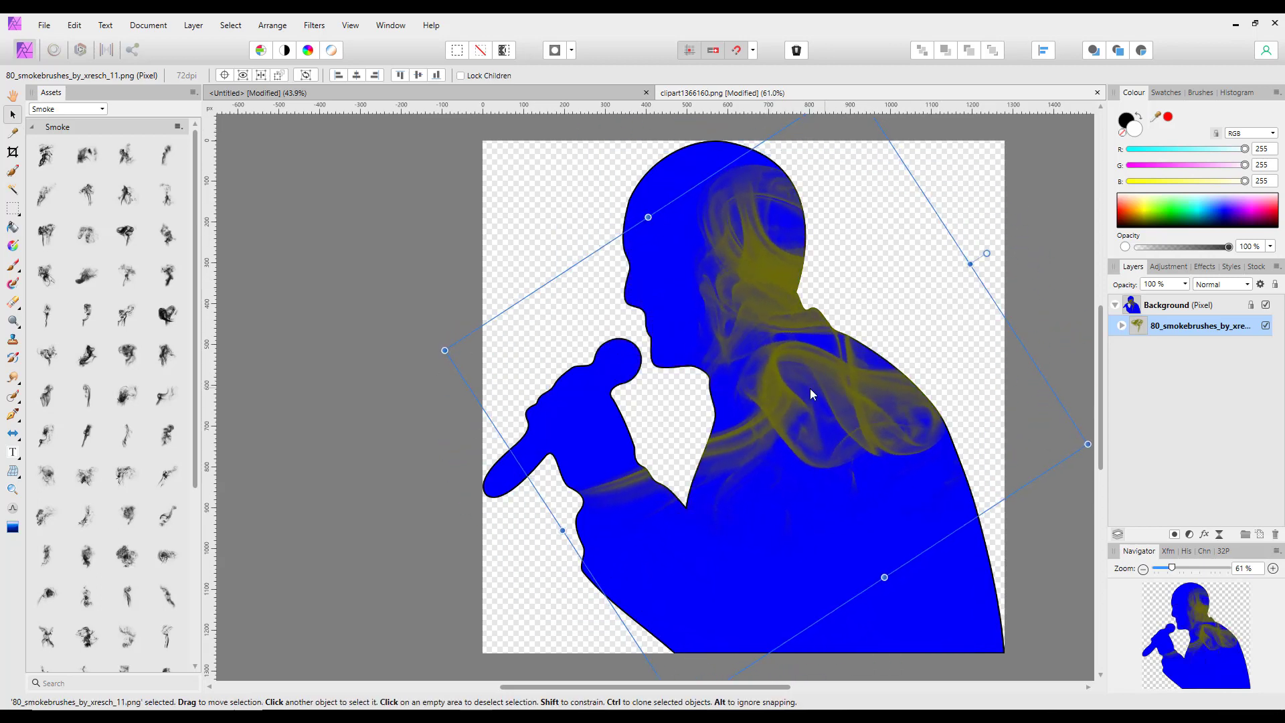
pyautogui.moveTo(809, 394); pyautogui.dragTo(735, 263)
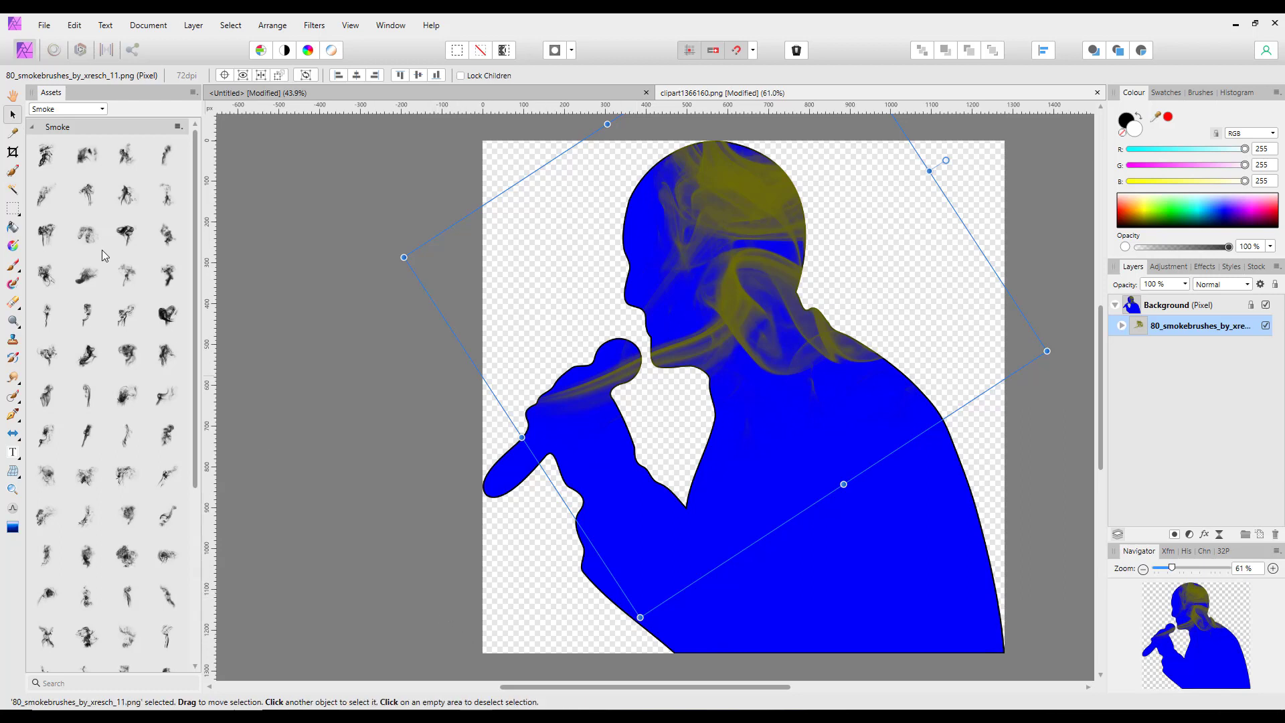
# - From the Textures - Free assets, place abstract 3d background 19.jpg inside the silhouette so it fills the whole figure
pyautogui.click(100, 111)
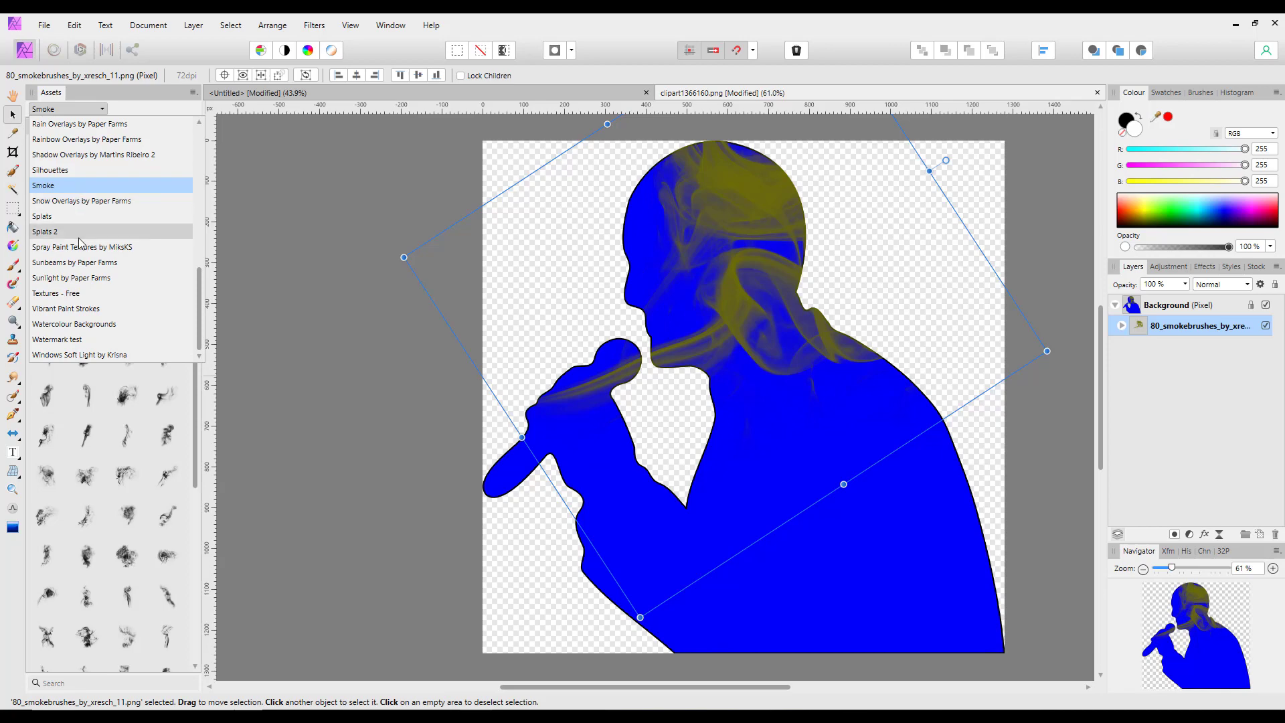
pyautogui.click(56, 295)
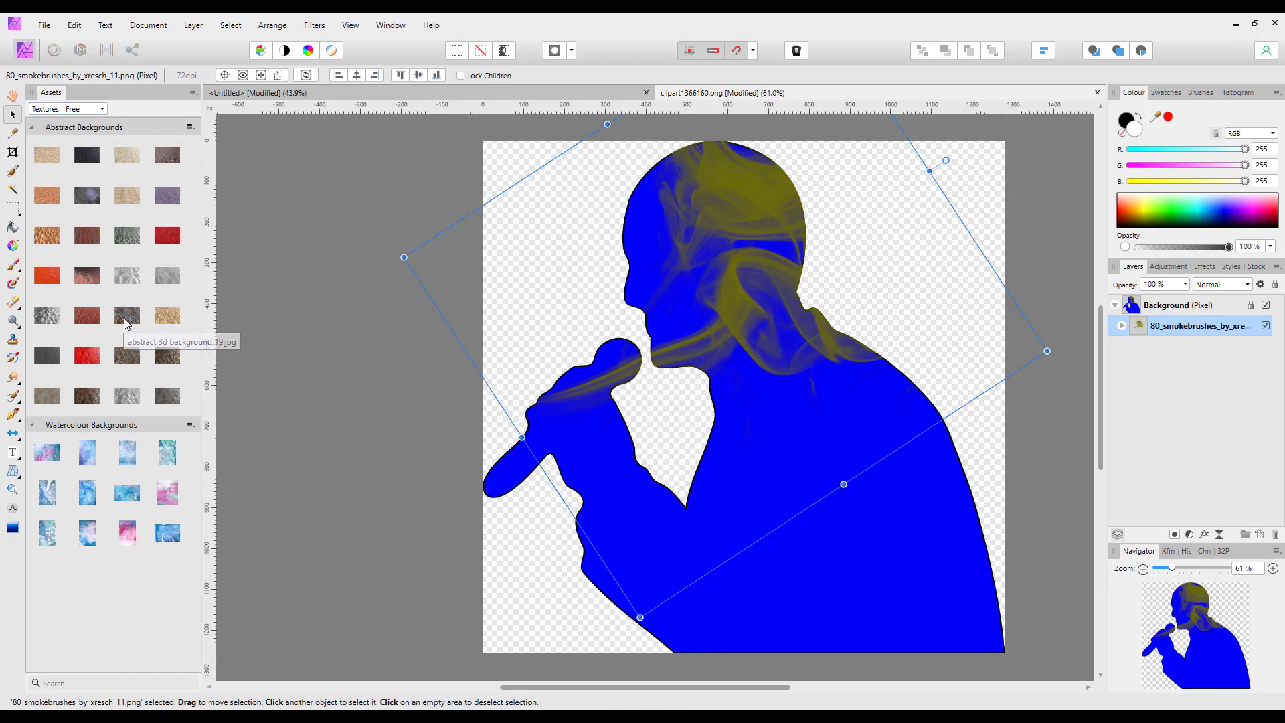
pyautogui.moveTo(127, 323); pyautogui.dragTo(631, 429)
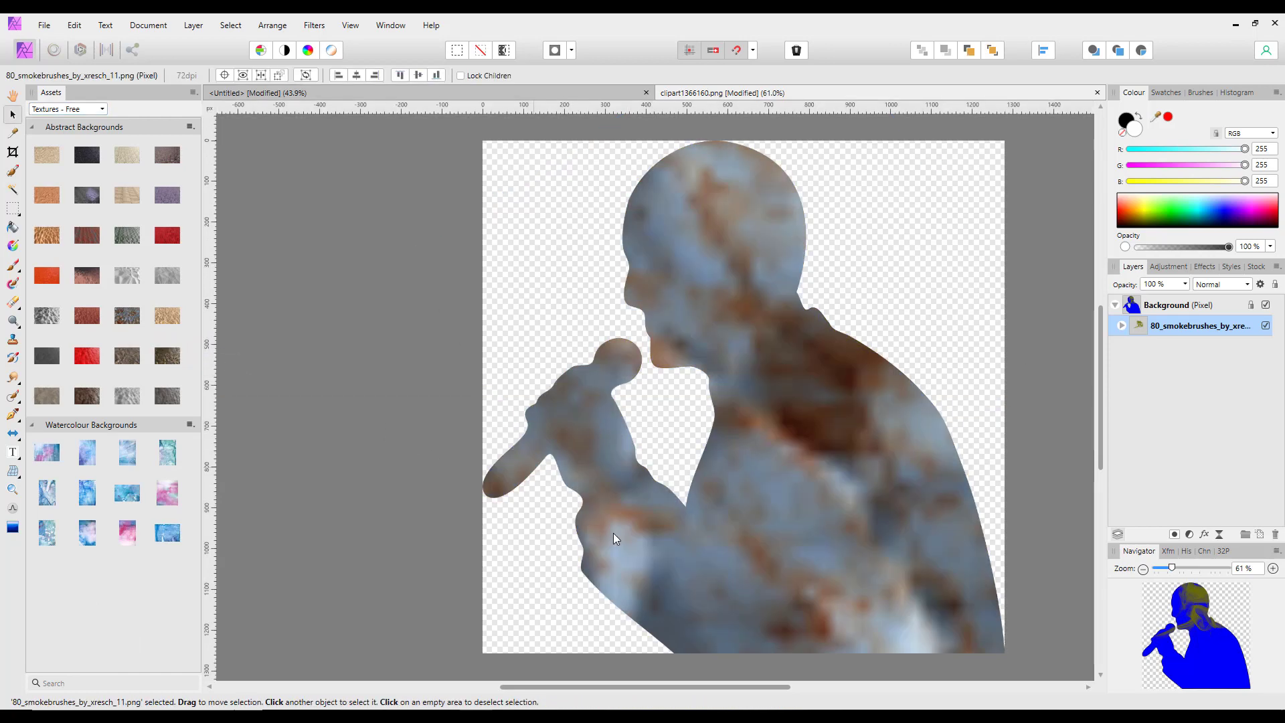
pyautogui.moveTo(628, 687); pyautogui.dragTo(678, 681)
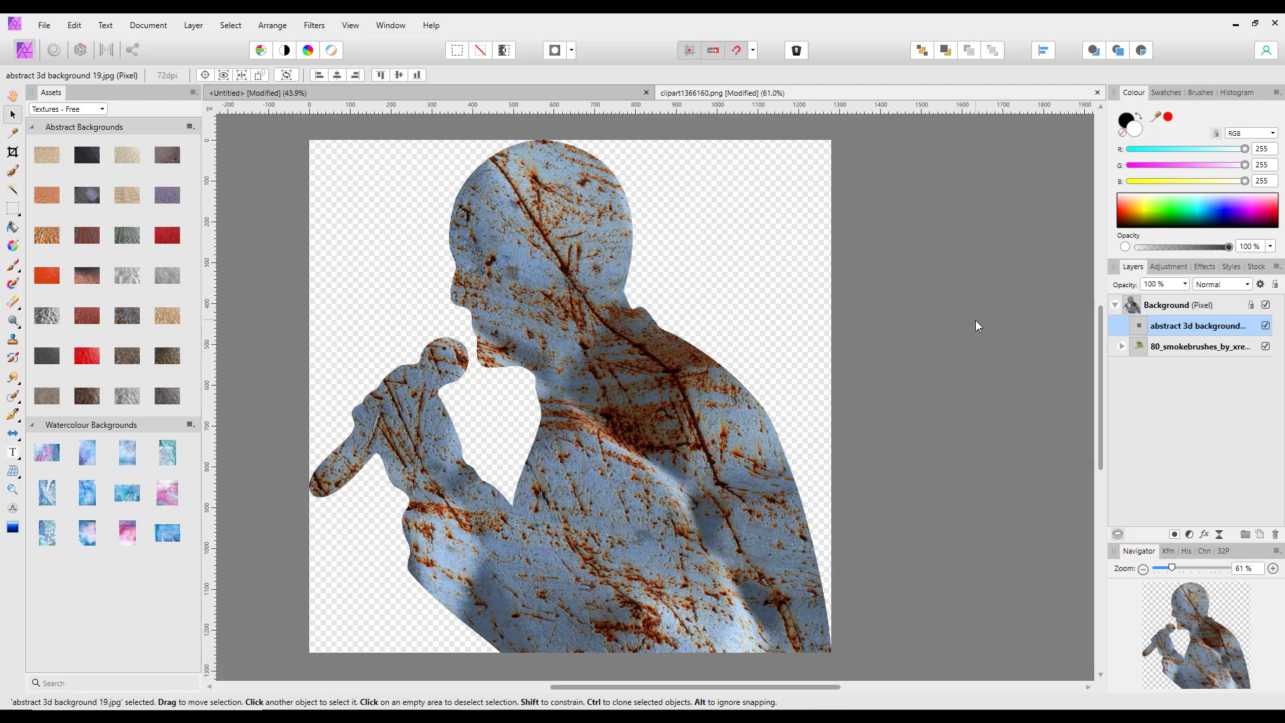
# - Switch back to the untitled dancer document, hide the Assets panel and fit the artwork in view
pyautogui.click(492, 87)
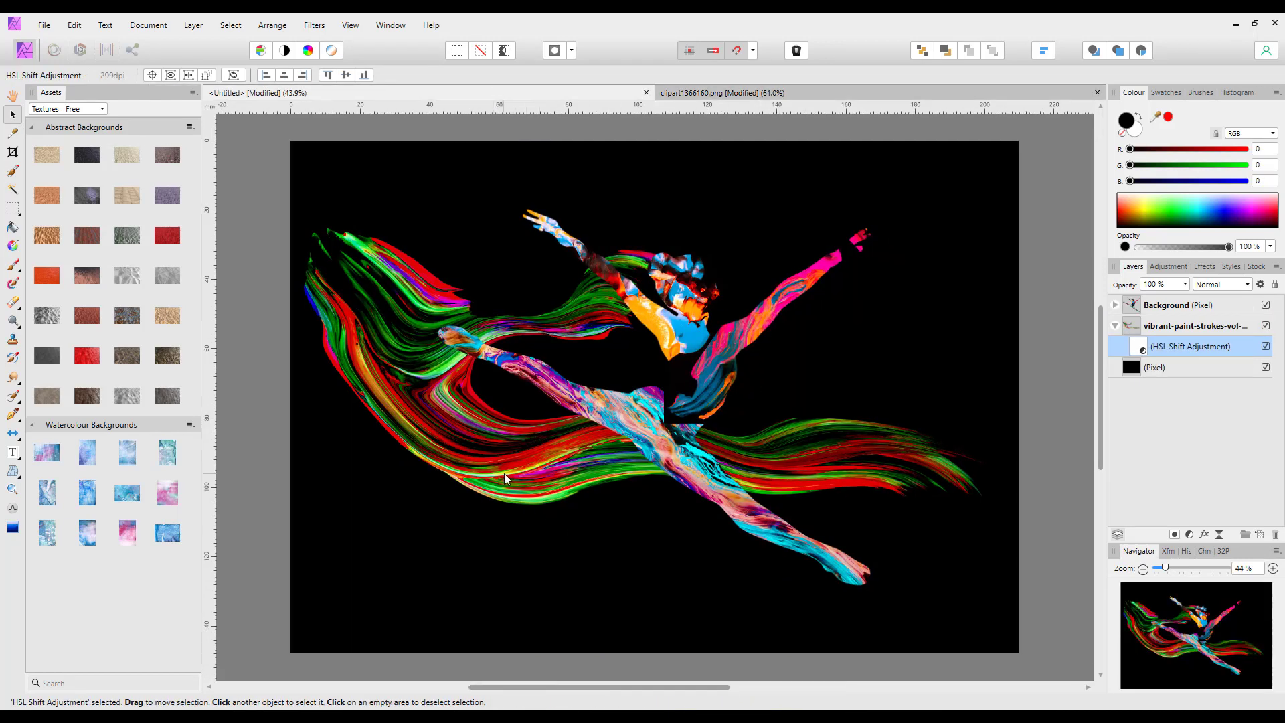
pyautogui.hotkey('ctrl', 'shift', 'h')
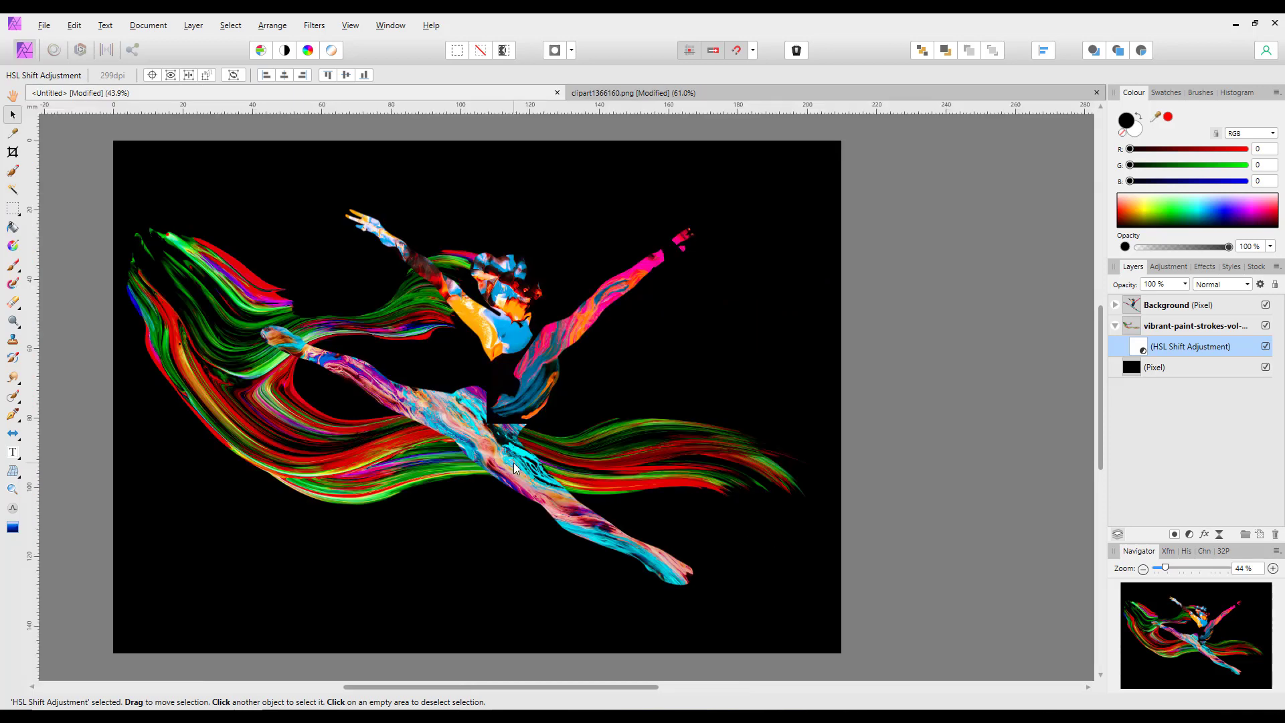
pyautogui.hotkey('ctrl', '0')
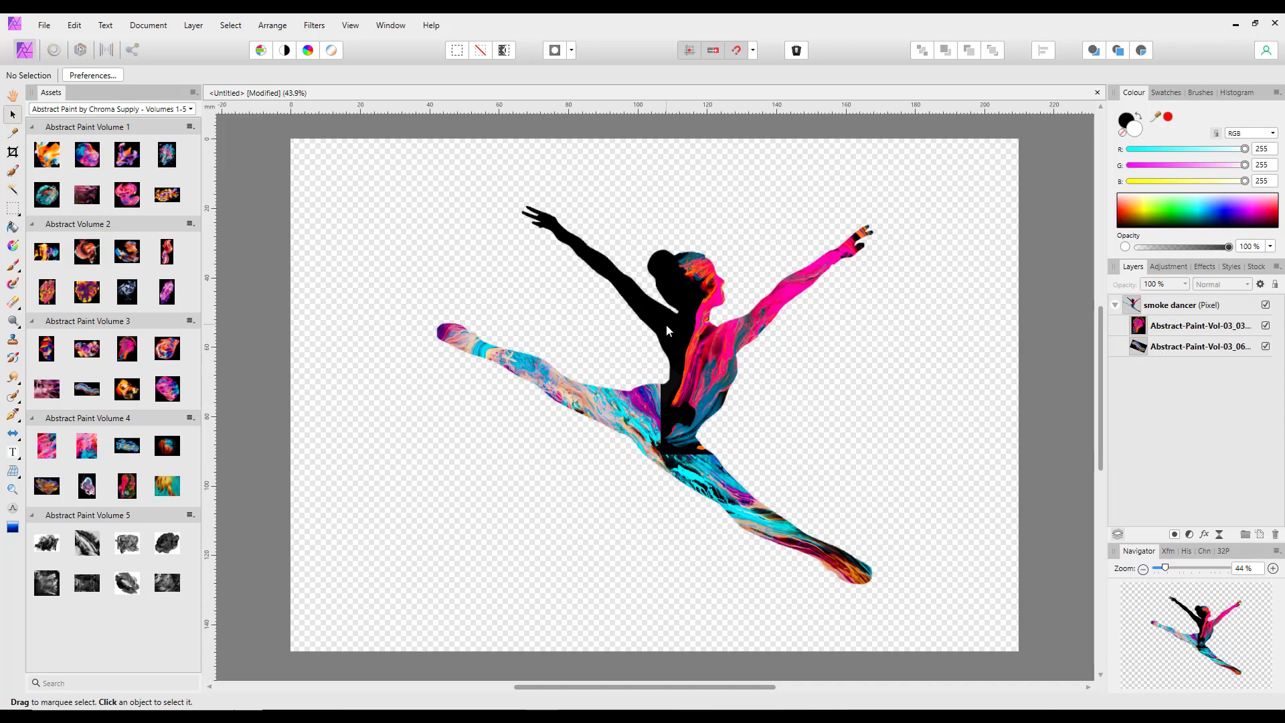
# - Set the blend mode of the Abstract-Paint-Vol-03_03 layer on the dancer's upper body to Lighten and deselect it
pyautogui.click(1189, 328)
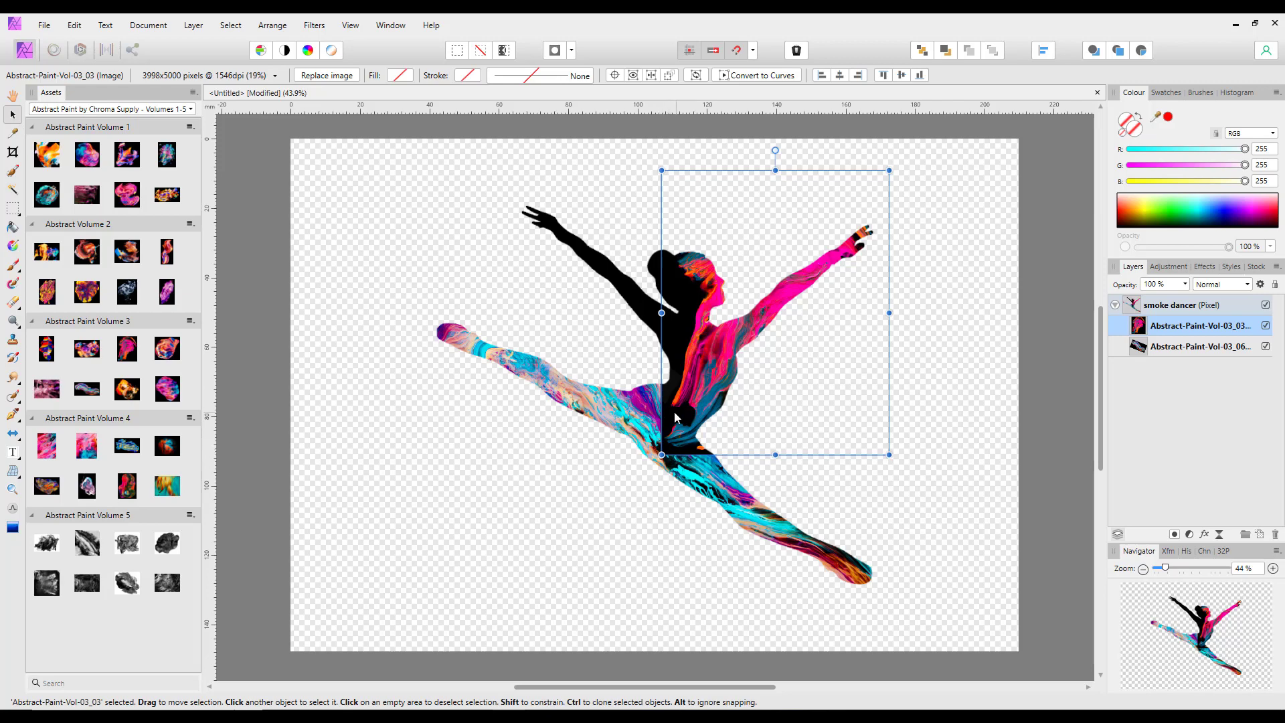
pyautogui.click(761, 470)
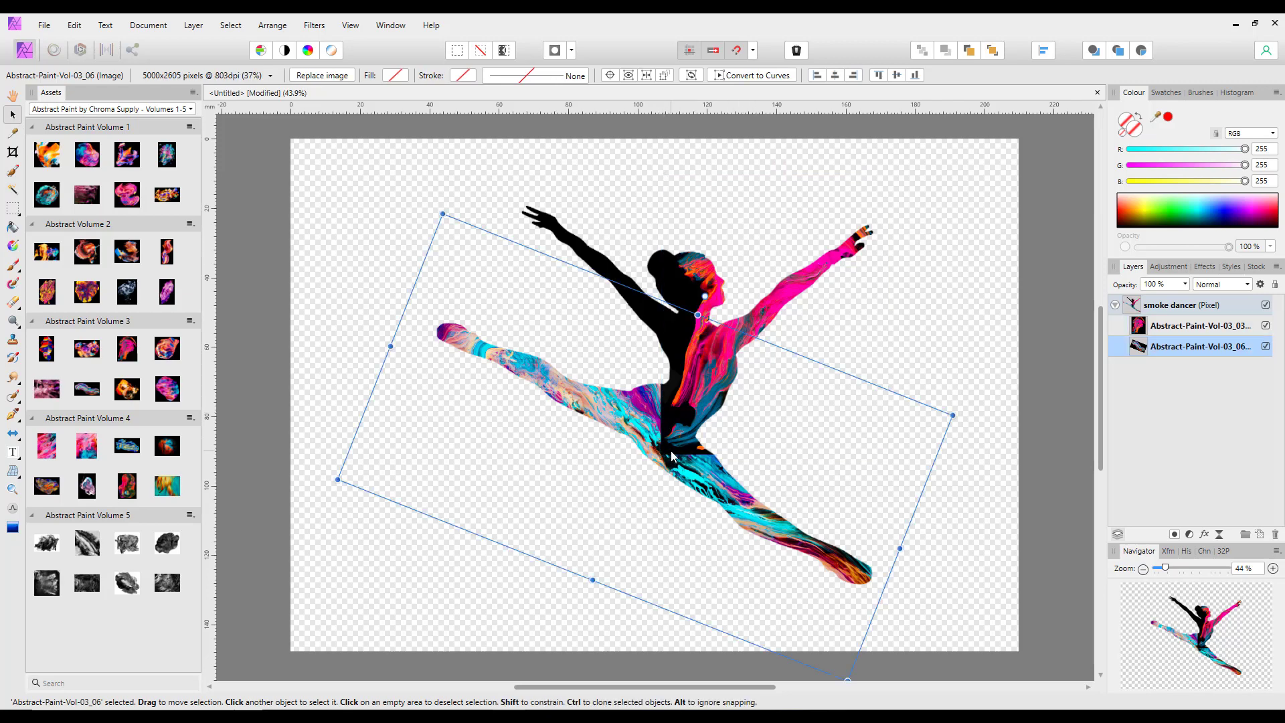
pyautogui.click(1171, 333)
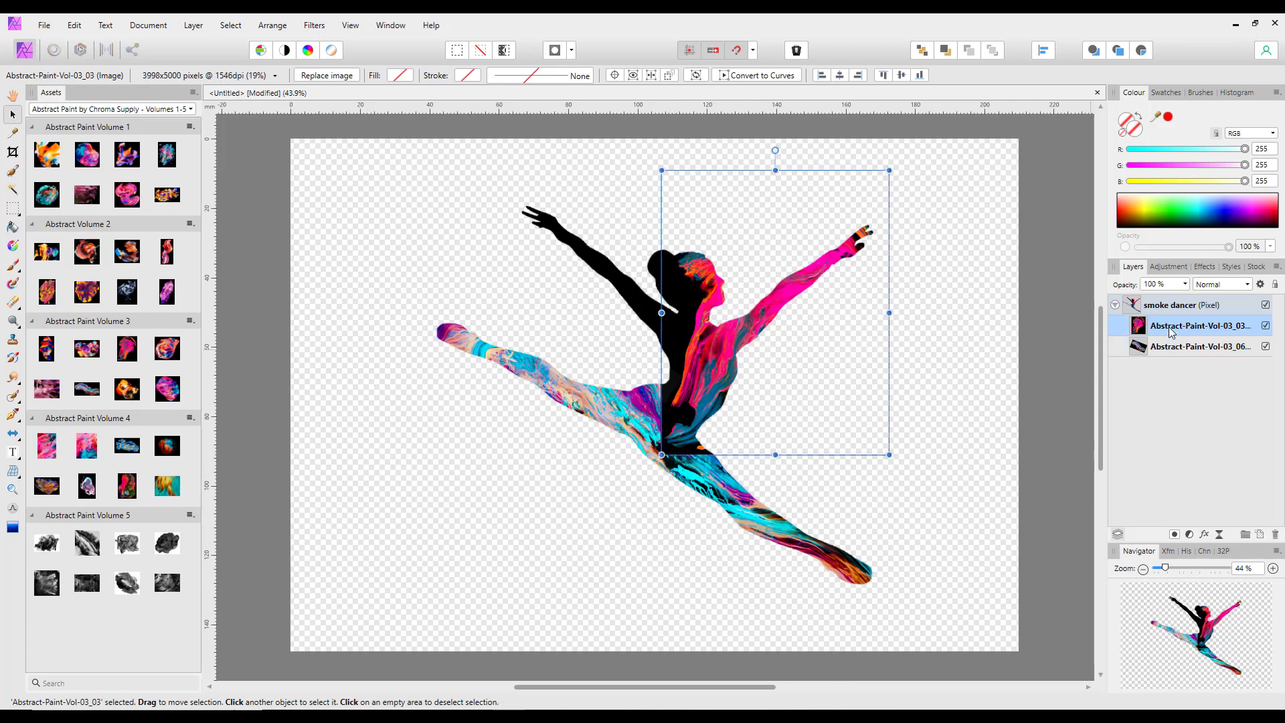
pyautogui.click(1248, 285)
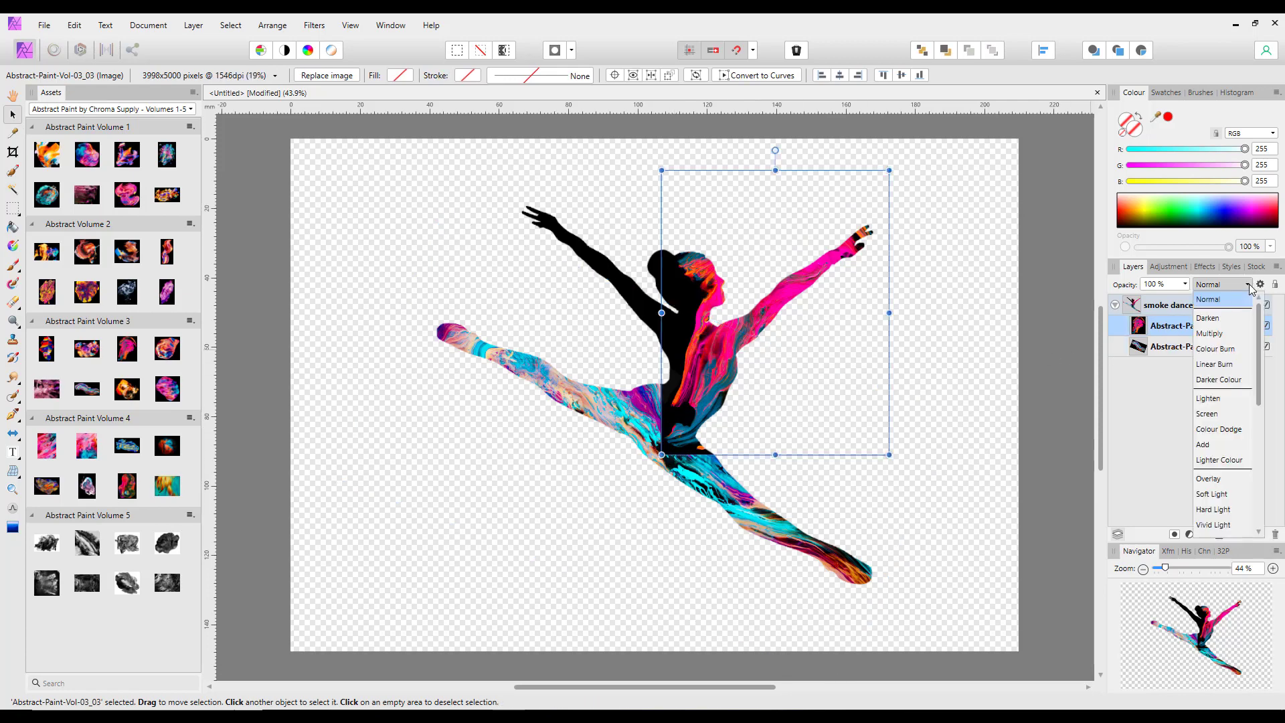
pyautogui.click(1230, 399)
pyautogui.click(980, 412)
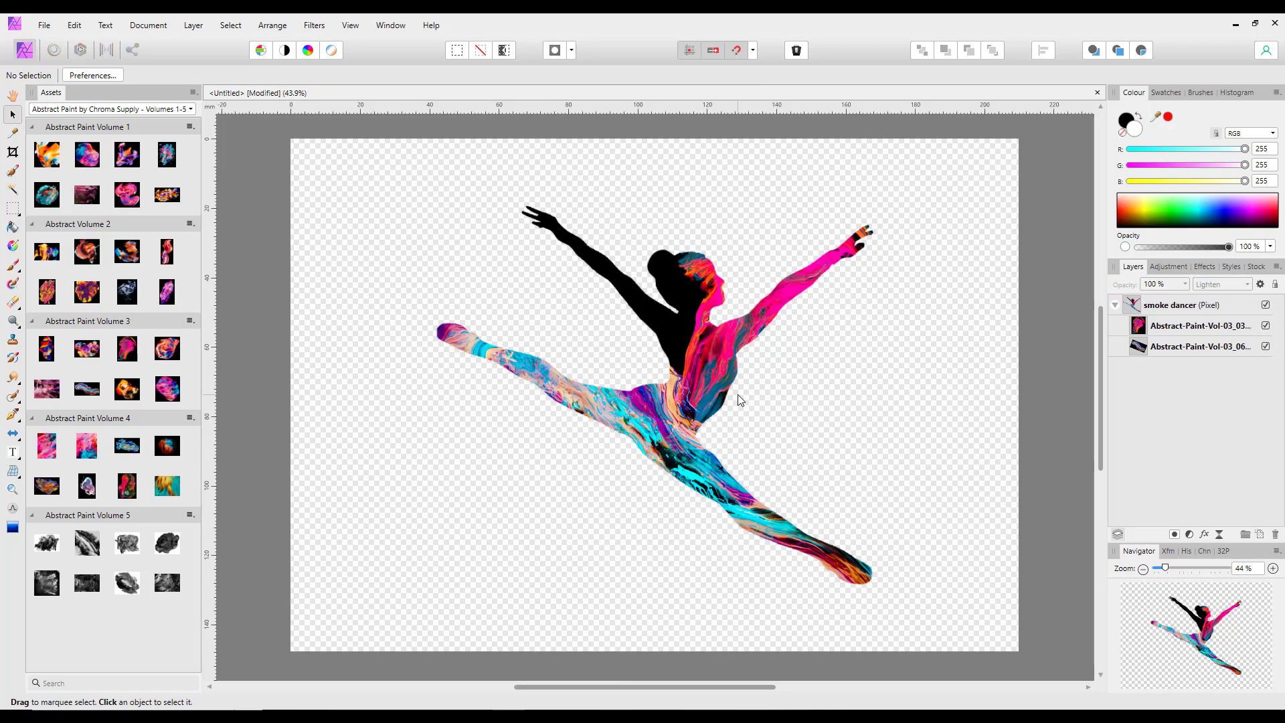
# - Place Abstract Paint Vol. 2: 01 above the smoke dancer layer, scaled down to about 26%, over the dancer's black arm and head
pyautogui.click(1167, 307)
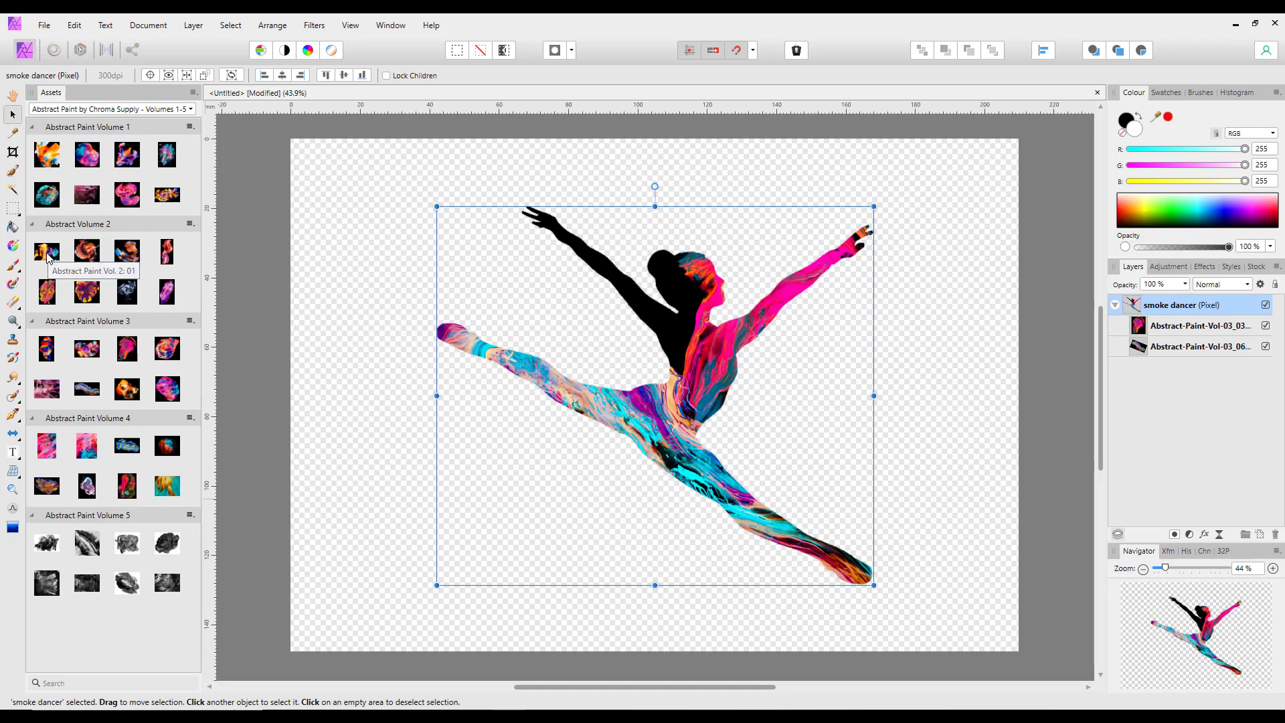
pyautogui.moveTo(48, 258)
pyautogui.mouseDown()
pyautogui.moveTo(324, 273)
pyautogui.moveTo(469, 300)
pyautogui.mouseUp()
pyautogui.scroll(-5, 640, 319)
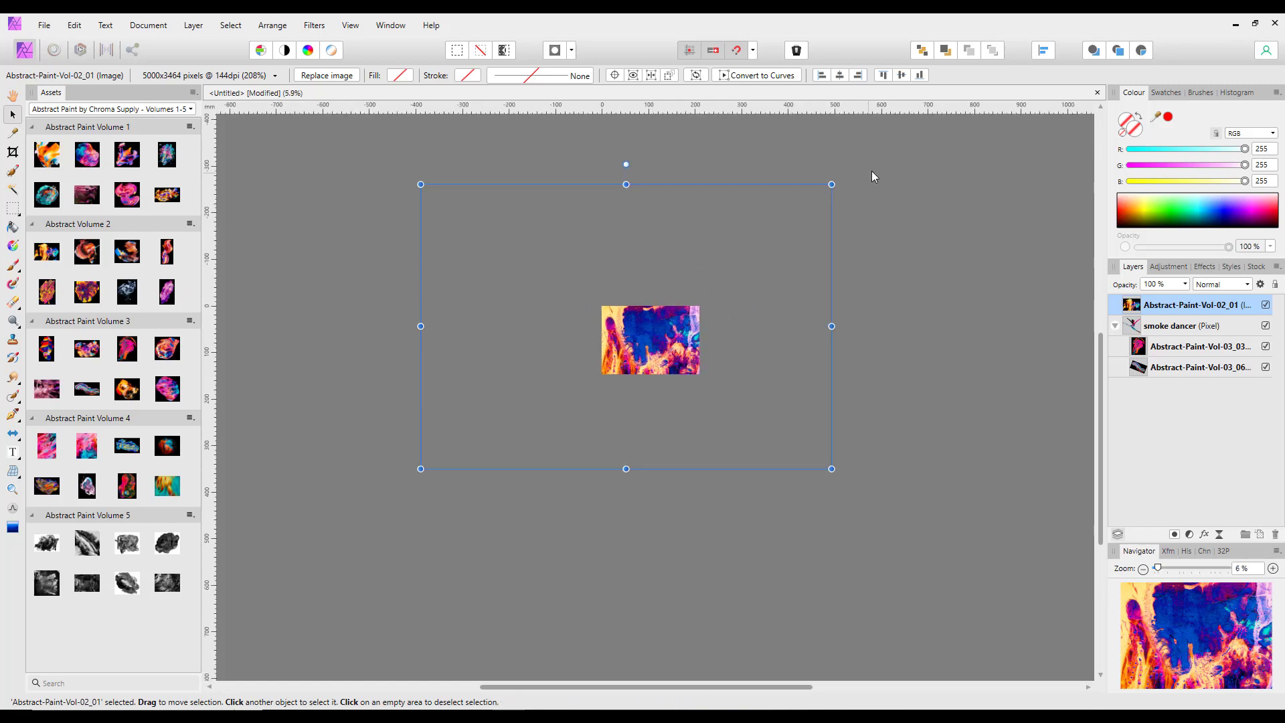
pyautogui.moveTo(830, 183); pyautogui.dragTo(636, 336)
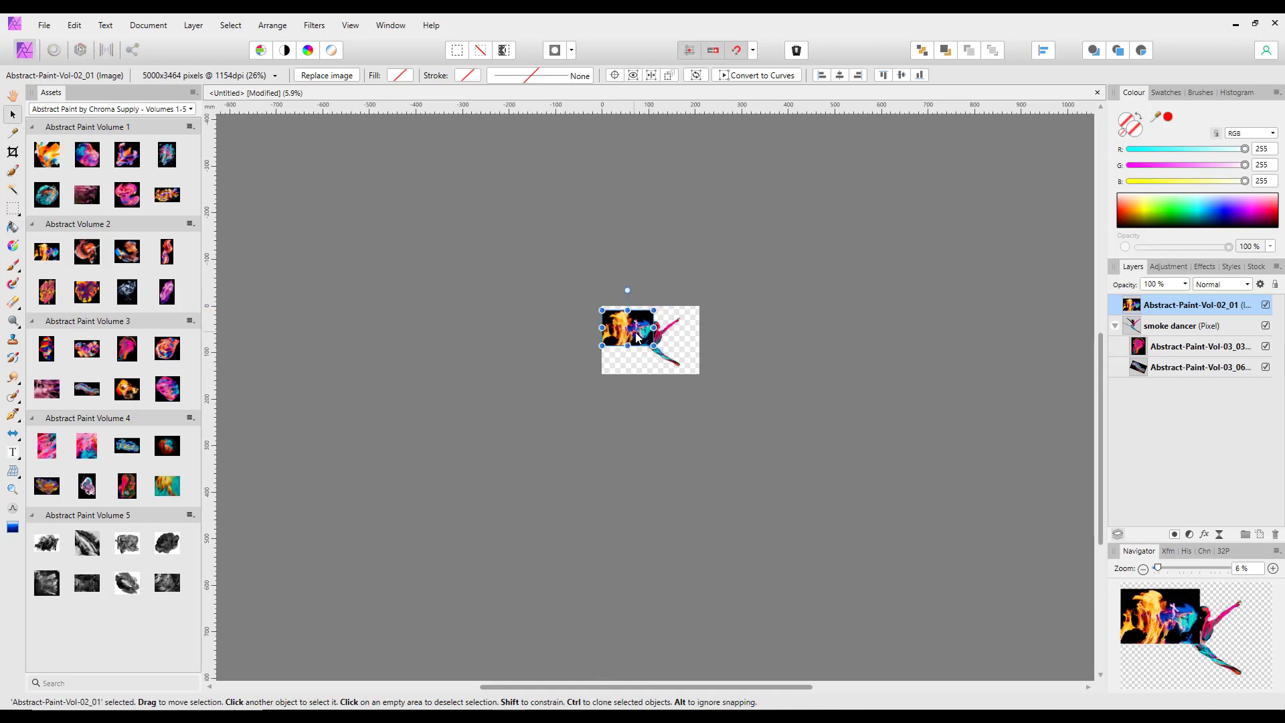
pyautogui.hotkey('ctrl', '0')
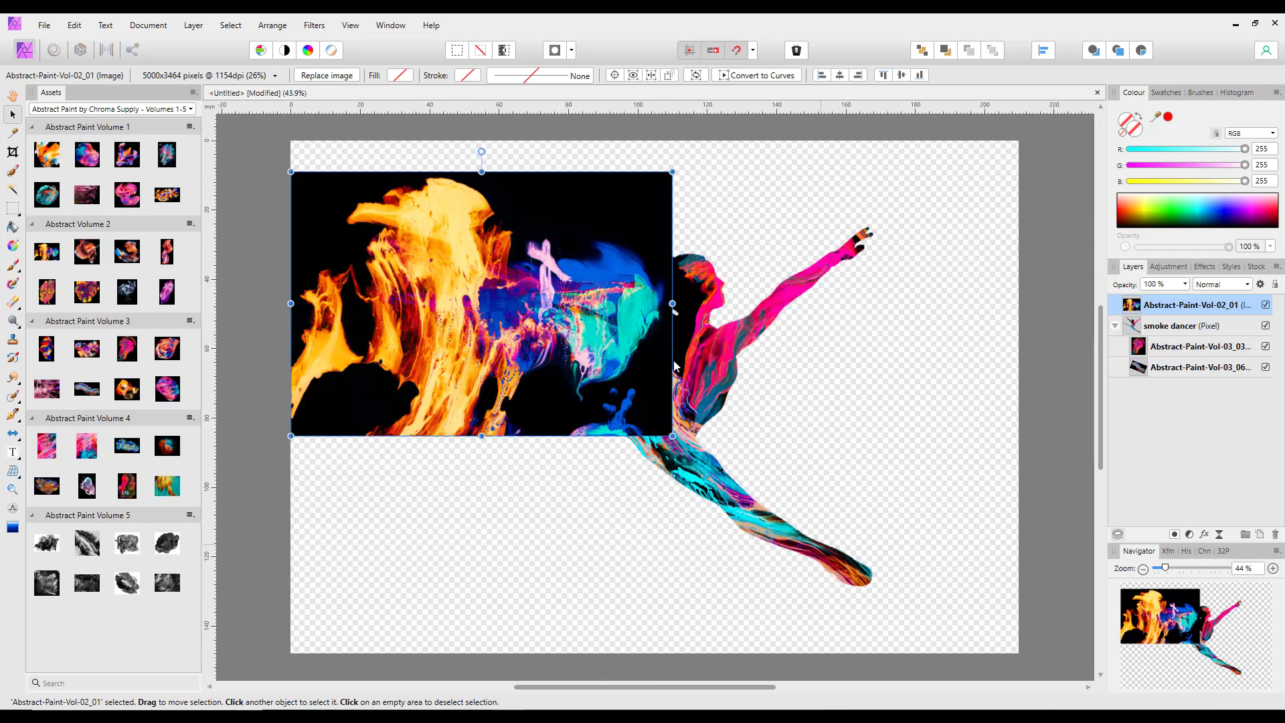
pyautogui.moveTo(476, 331); pyautogui.dragTo(523, 335)
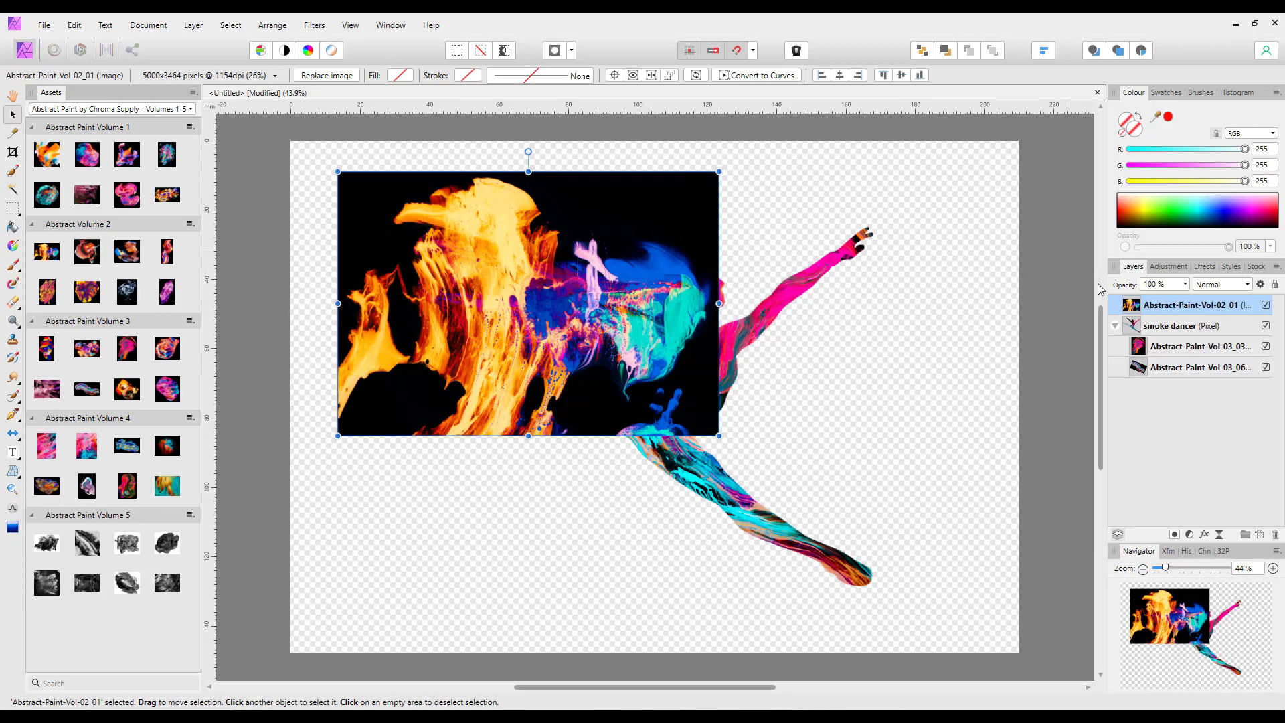
# - Nest the Abstract-Paint-Vol-02_01 image inside the smoke dancer layer and set its blend mode to Lighten
pyautogui.click(273, 30)
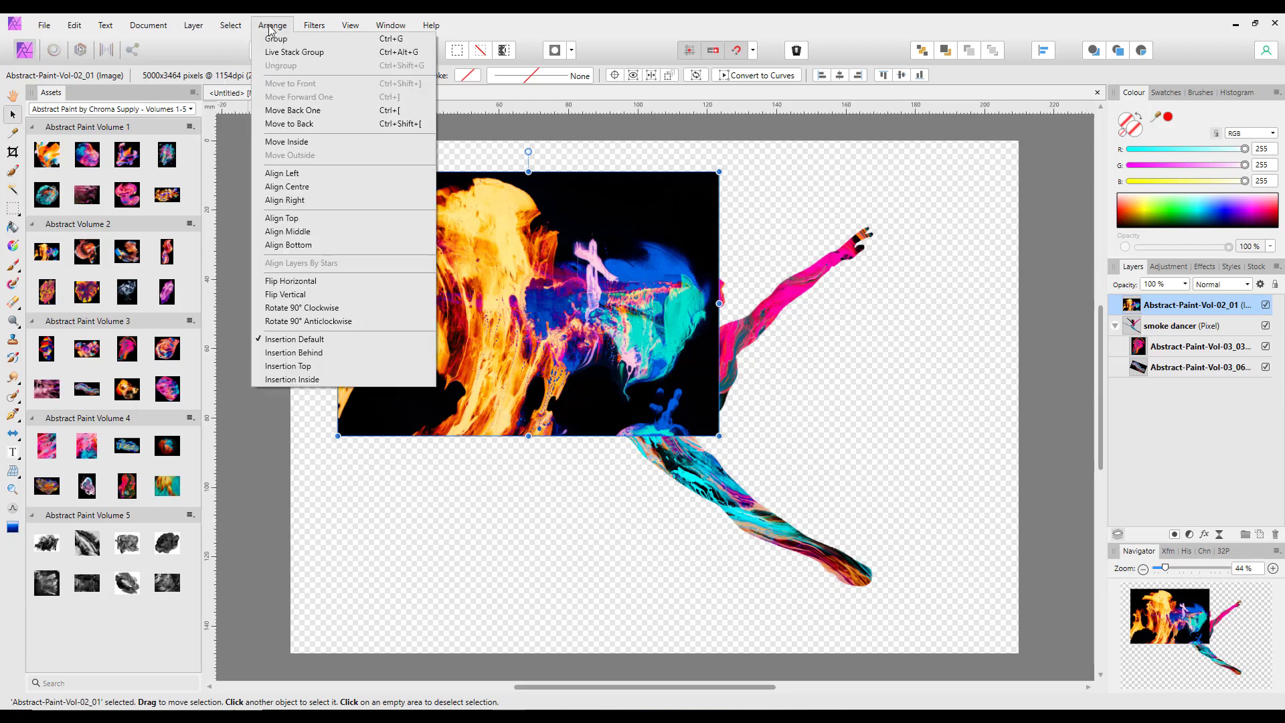
pyautogui.click(278, 143)
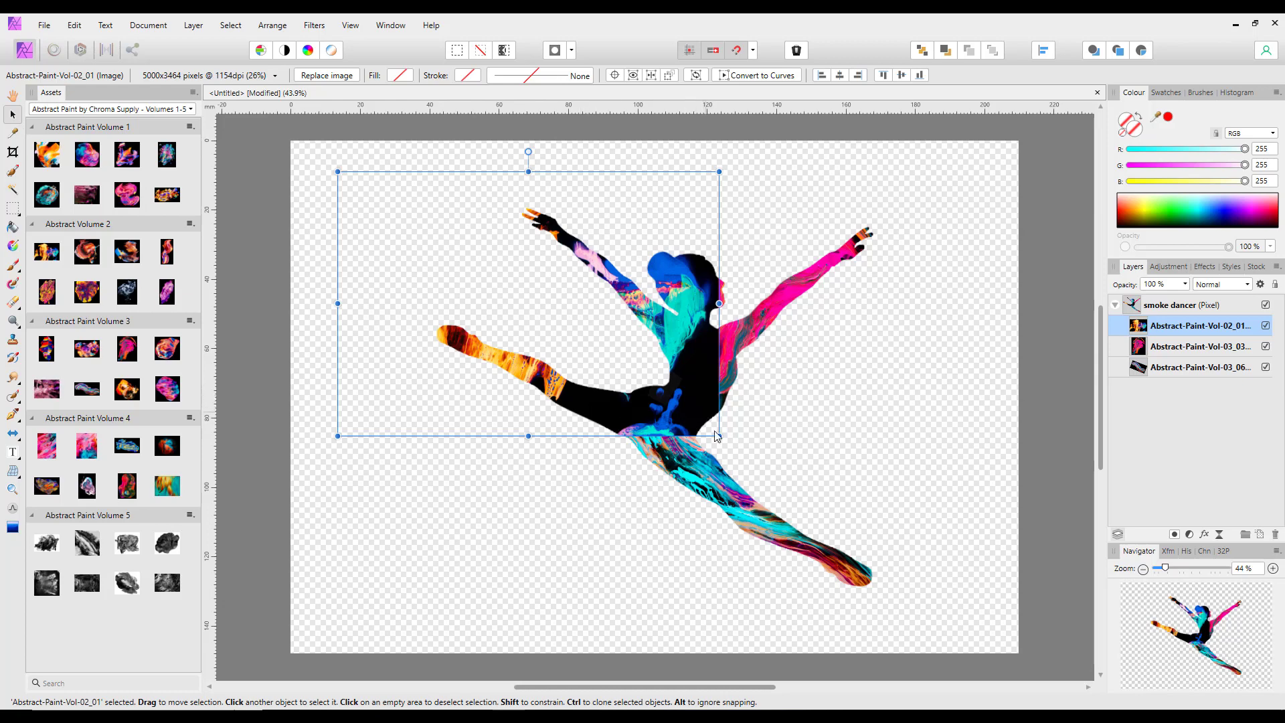
pyautogui.click(1249, 286)
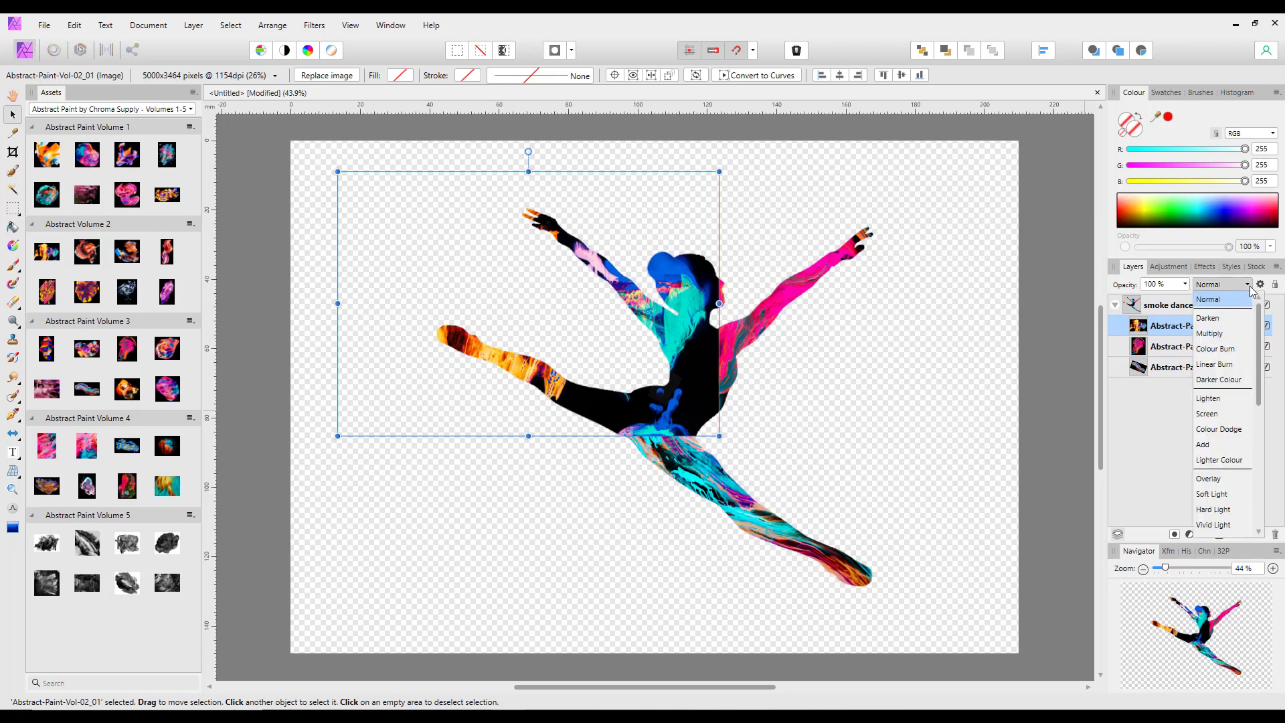
pyautogui.click(1211, 399)
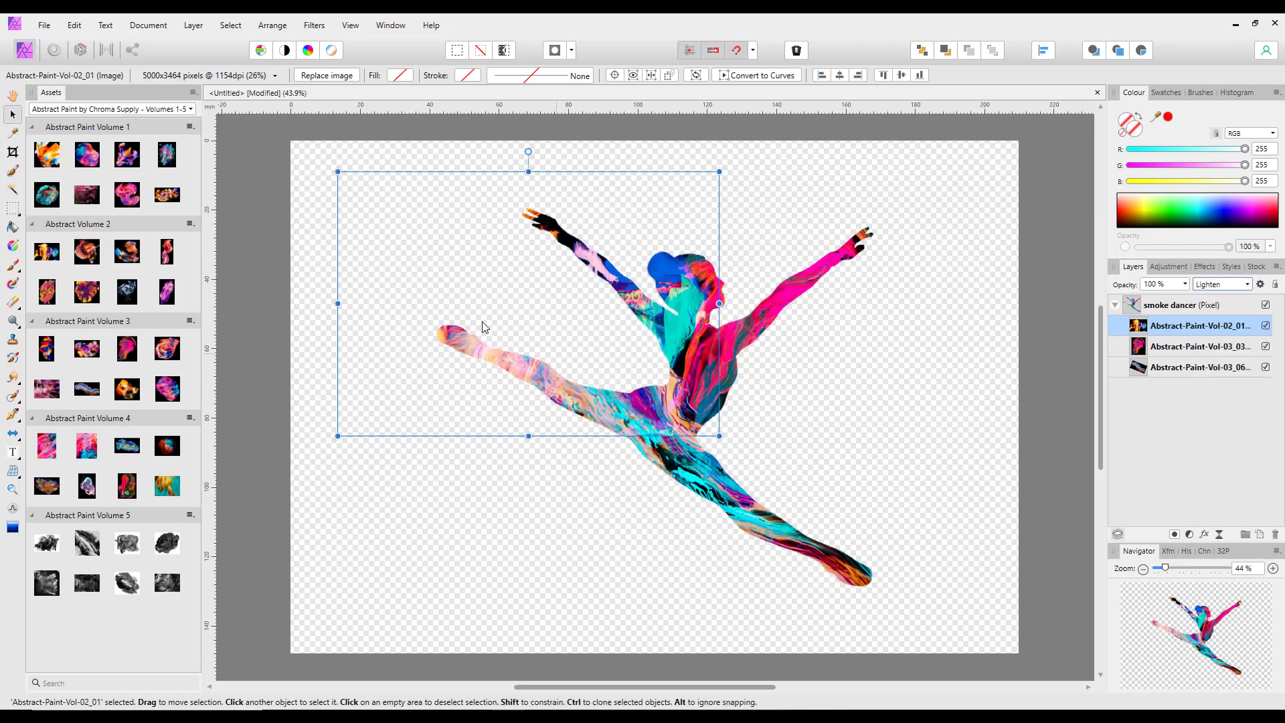
# - Enlarge the clipped paint image to about 31%, squash its height by about 30%, and reposition it over the dancer's rear arm and head
pyautogui.moveTo(338, 171); pyautogui.dragTo(272, 134)
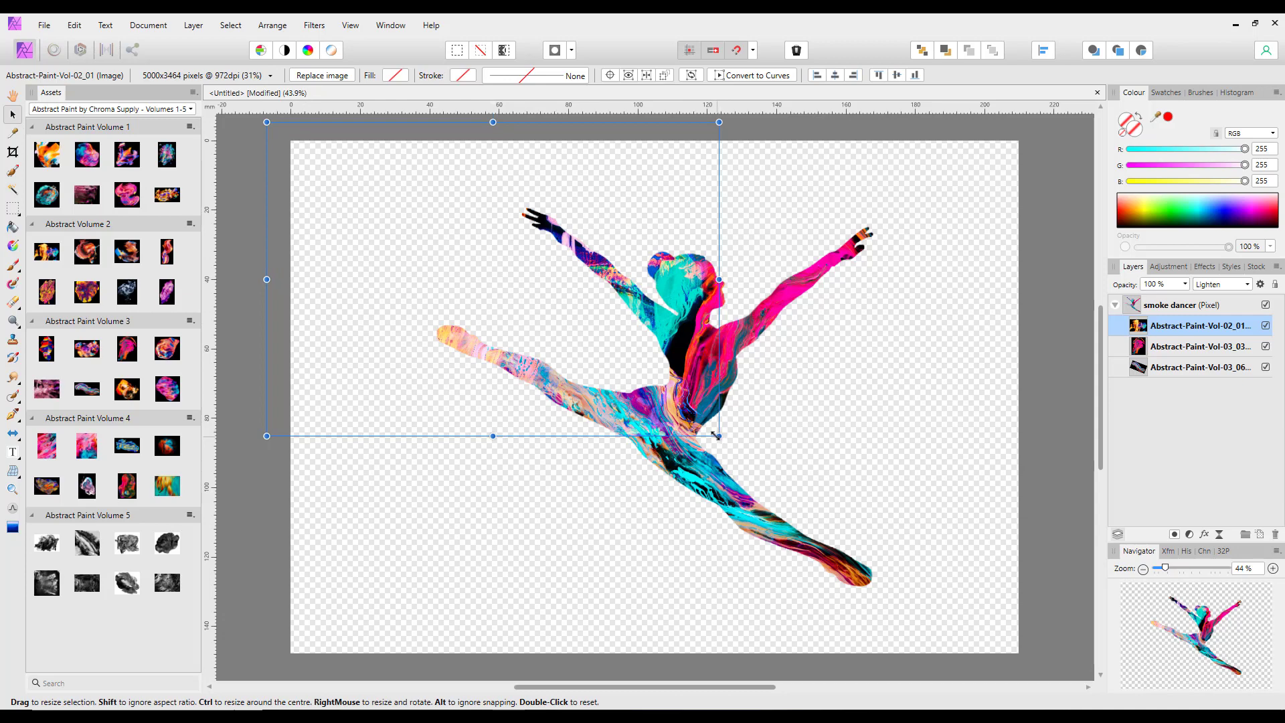
pyautogui.moveTo(626, 354); pyautogui.dragTo(676, 342)
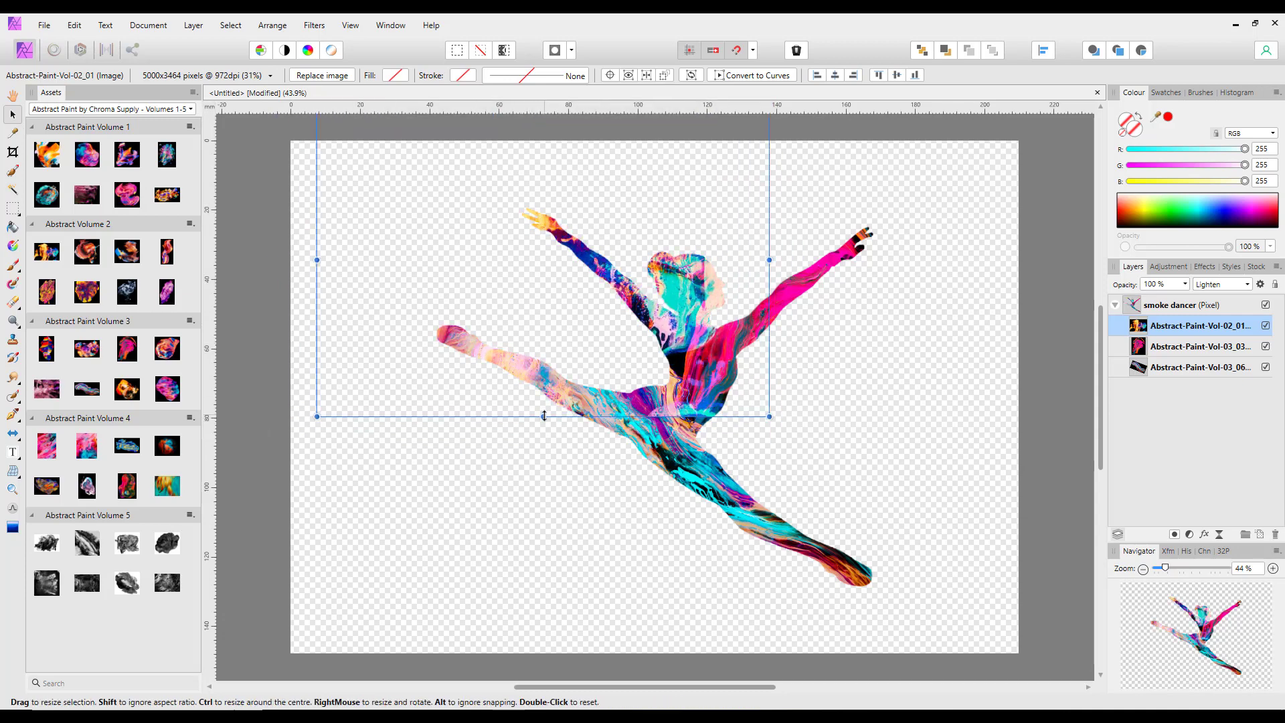
pyautogui.moveTo(543, 417); pyautogui.dragTo(535, 322)
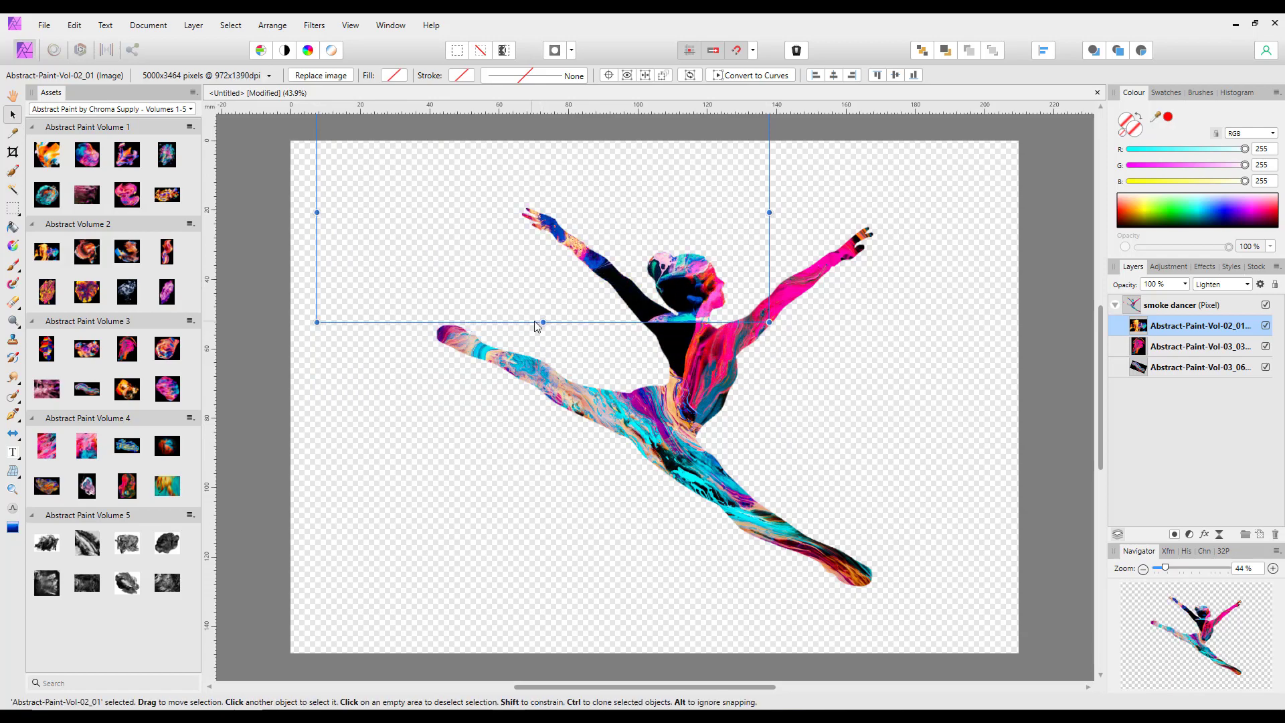
pyautogui.moveTo(753, 257); pyautogui.dragTo(758, 295)
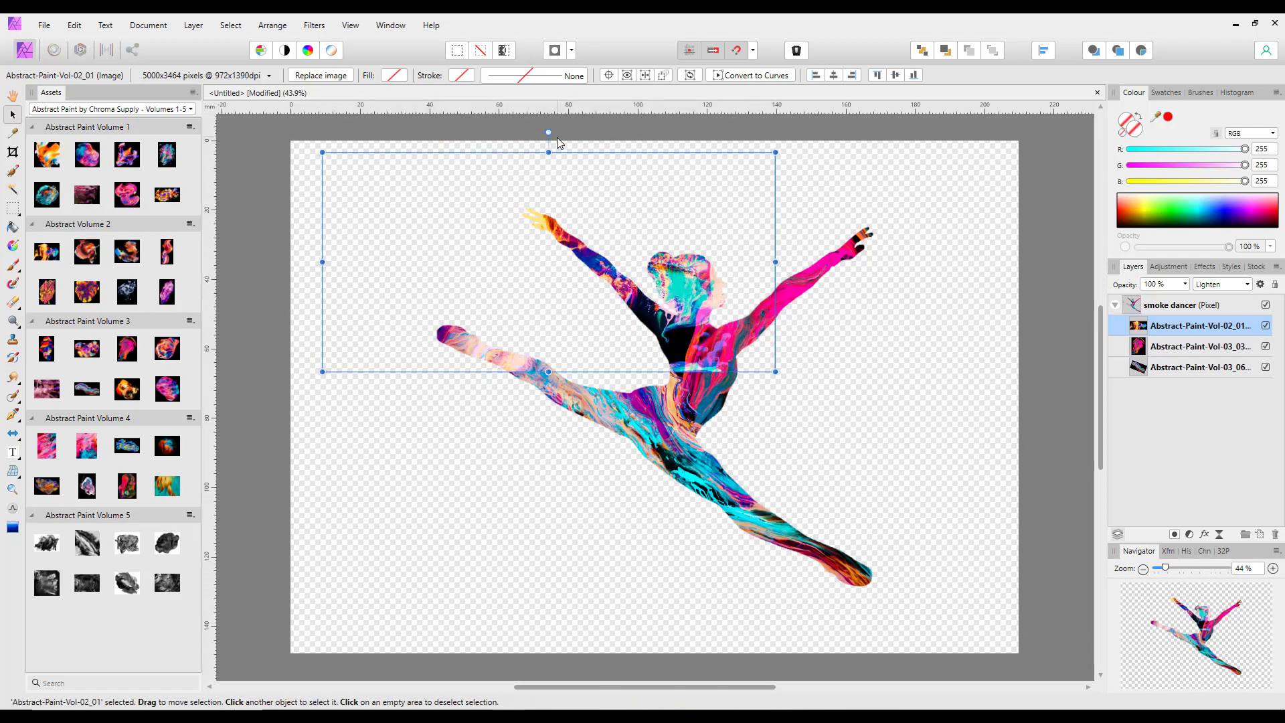
# - Rotate the clipped paint image about 24° clockwise, shift and slightly enlarge it to cover the rear arm, head and upper back, and deselect everything
pyautogui.moveTo(552, 132); pyautogui.dragTo(603, 137)
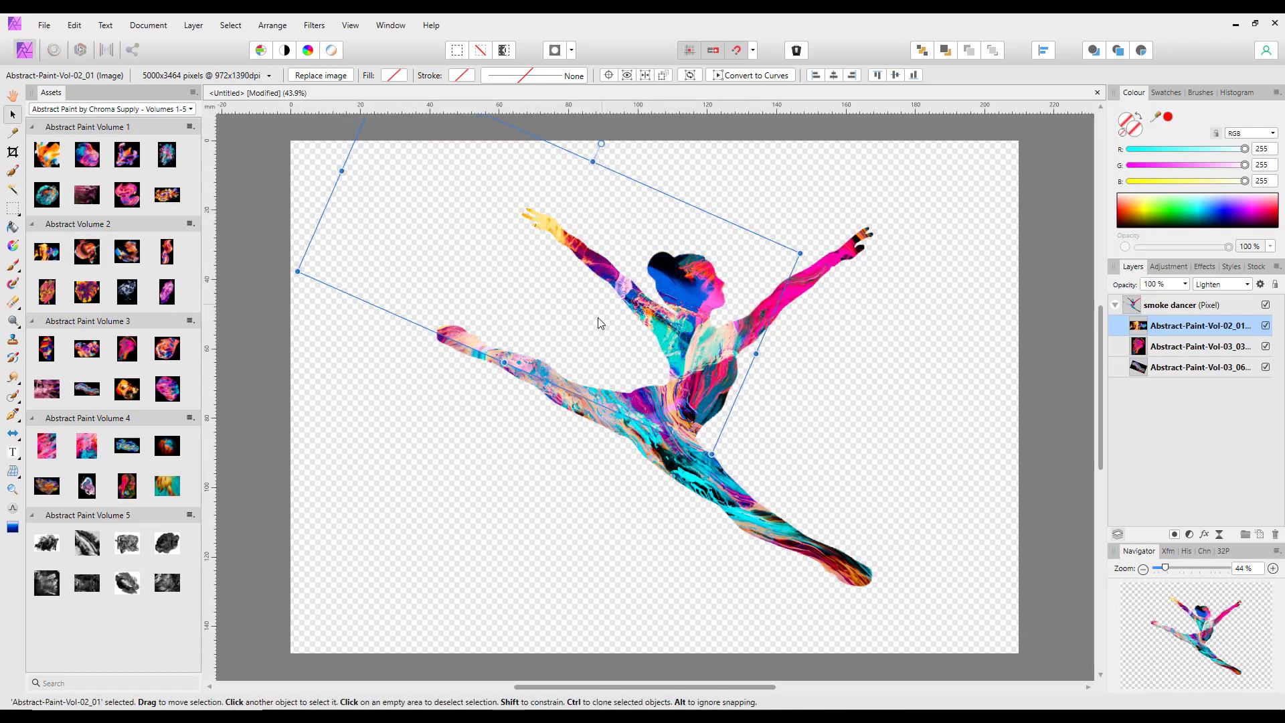
pyautogui.moveTo(603, 325); pyautogui.dragTo(605, 315)
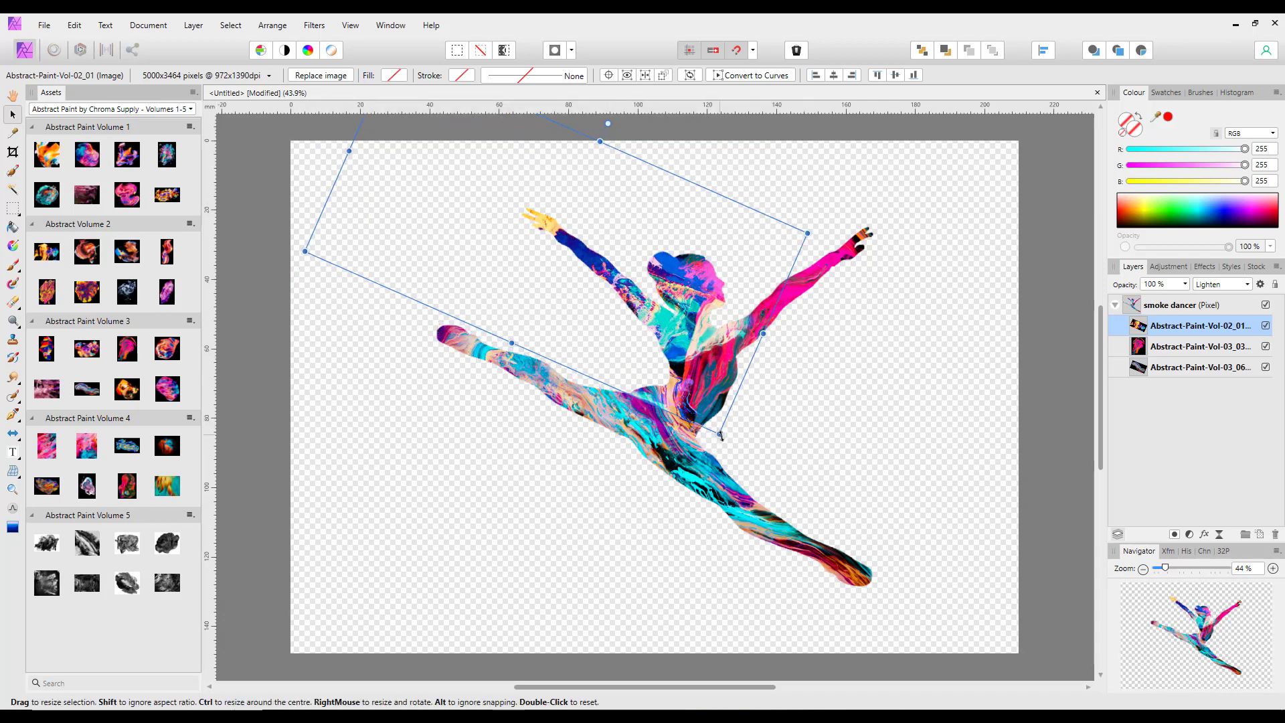
pyautogui.moveTo(720, 435); pyautogui.dragTo(729, 450)
pyautogui.click(880, 403)
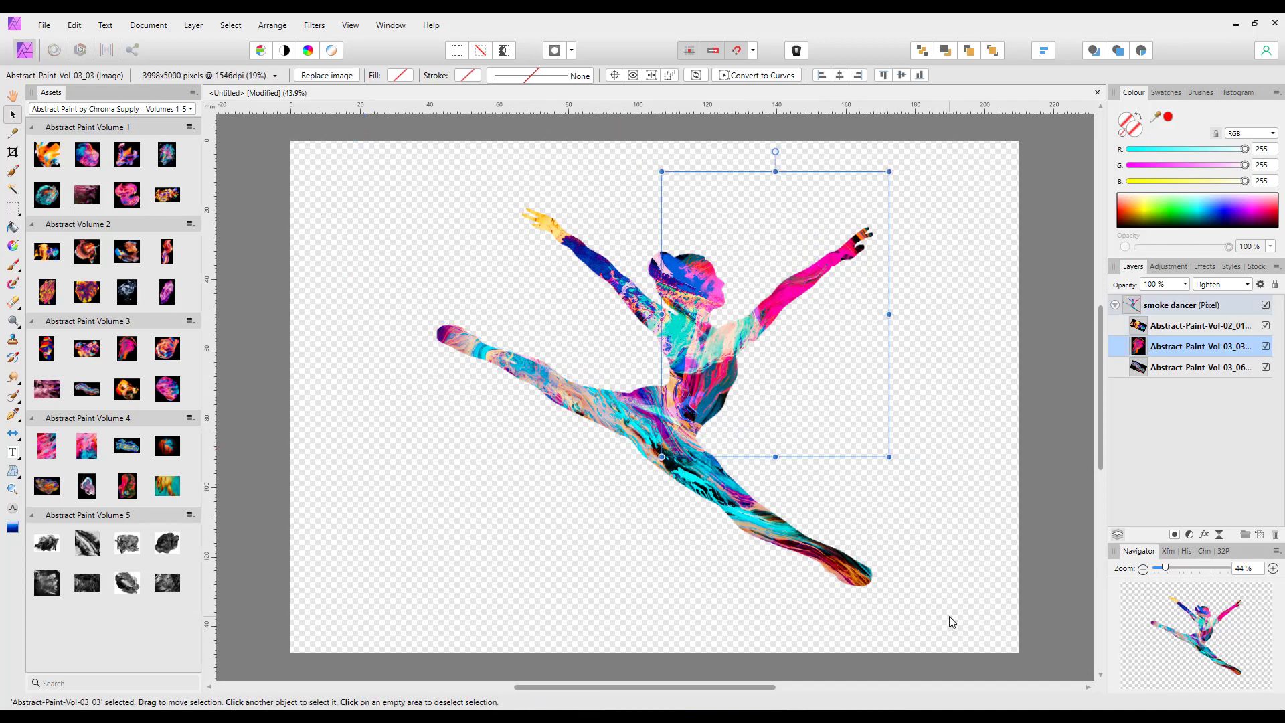
pyautogui.click(967, 646)
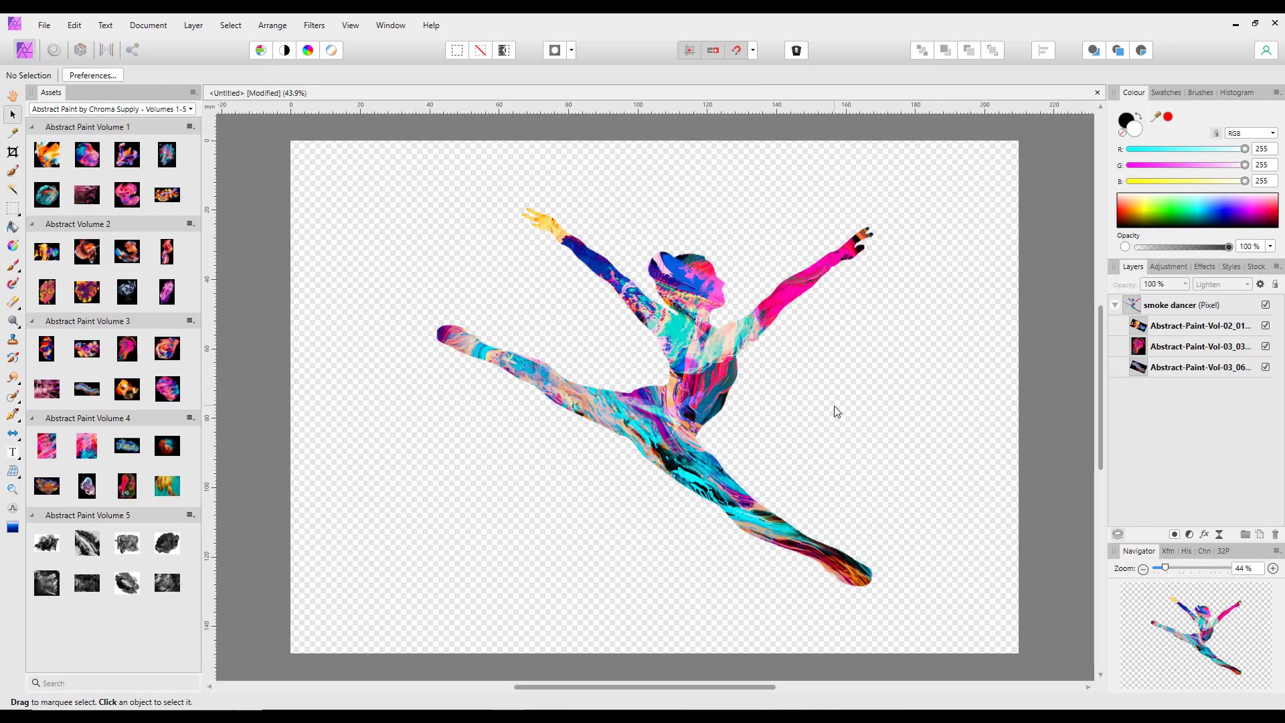
# - Preview alternative blend modes, including Hard Mix, on the Abstract-Paint-Vol-02_01 layer and clear the selection
pyautogui.click(1211, 334)
pyautogui.click(1246, 285)
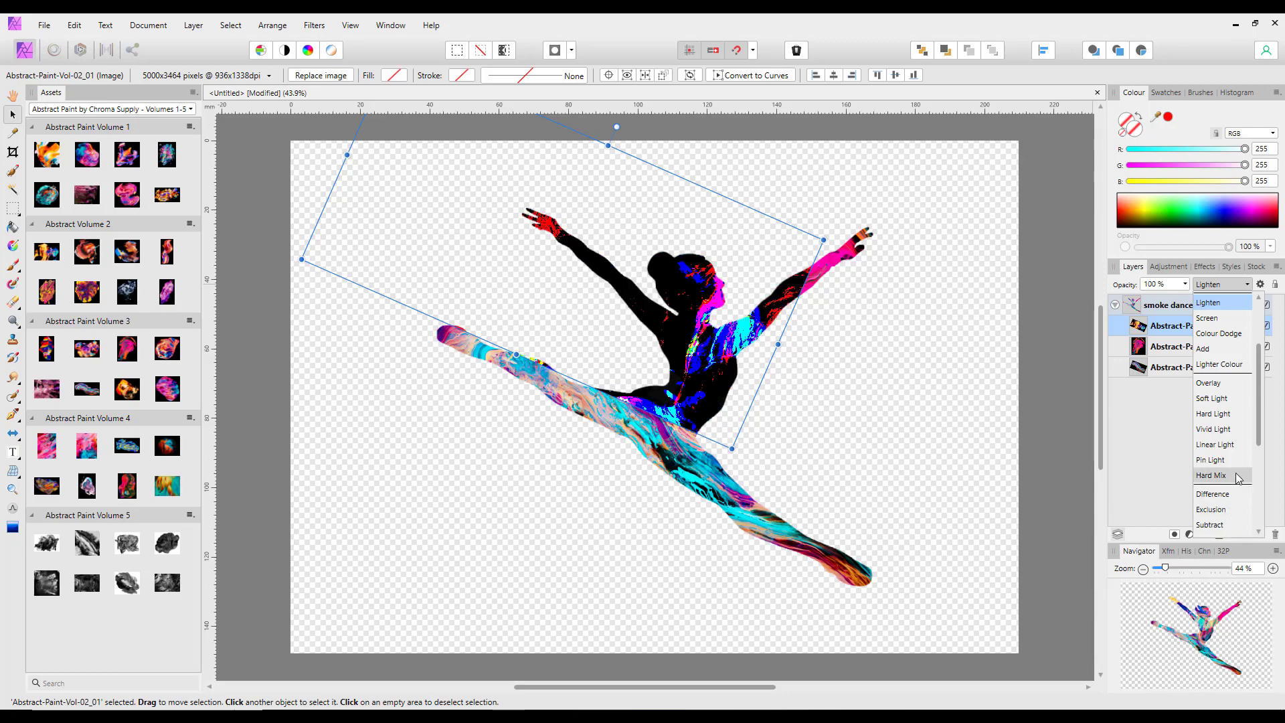
pyautogui.click(1220, 318)
pyautogui.click(893, 400)
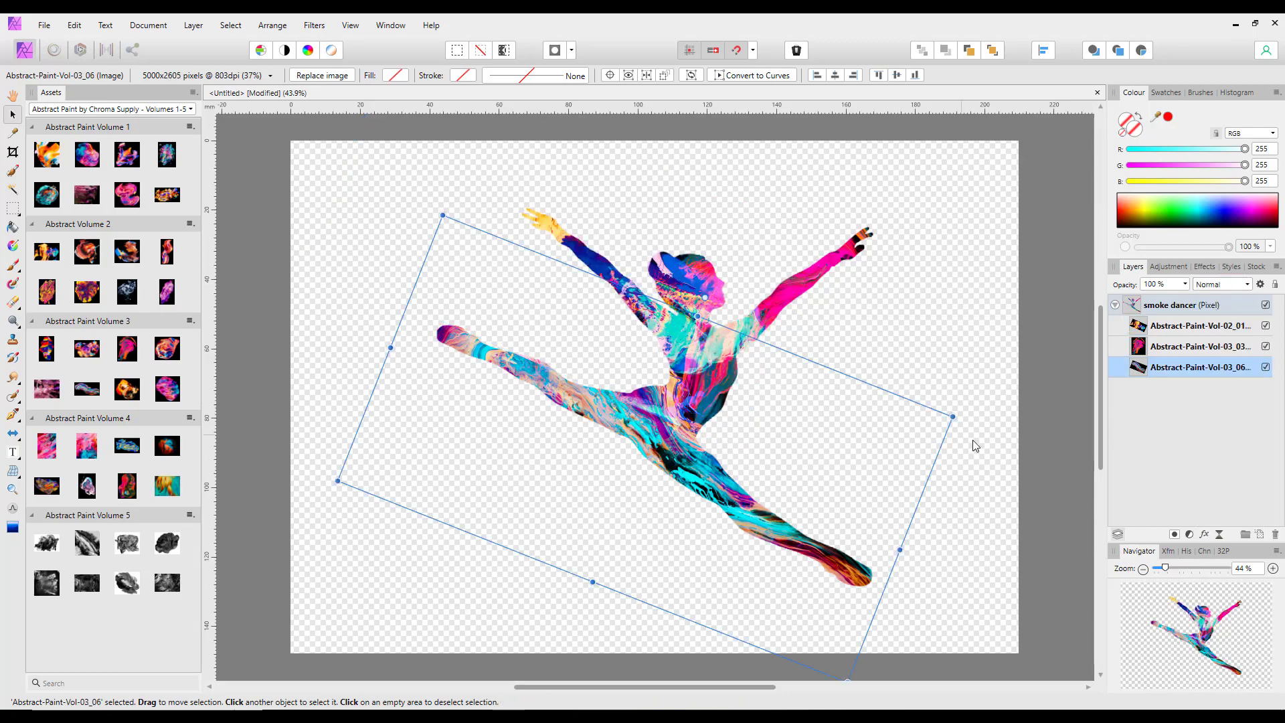
pyautogui.click(1004, 542)
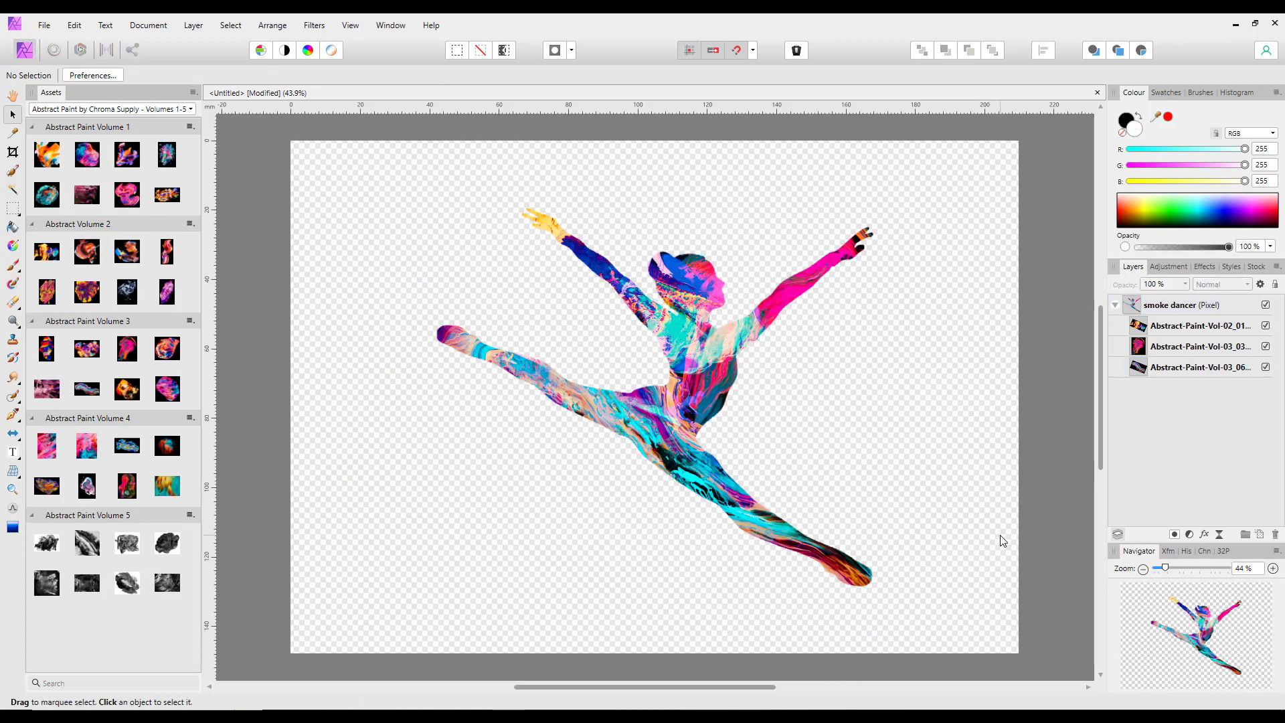